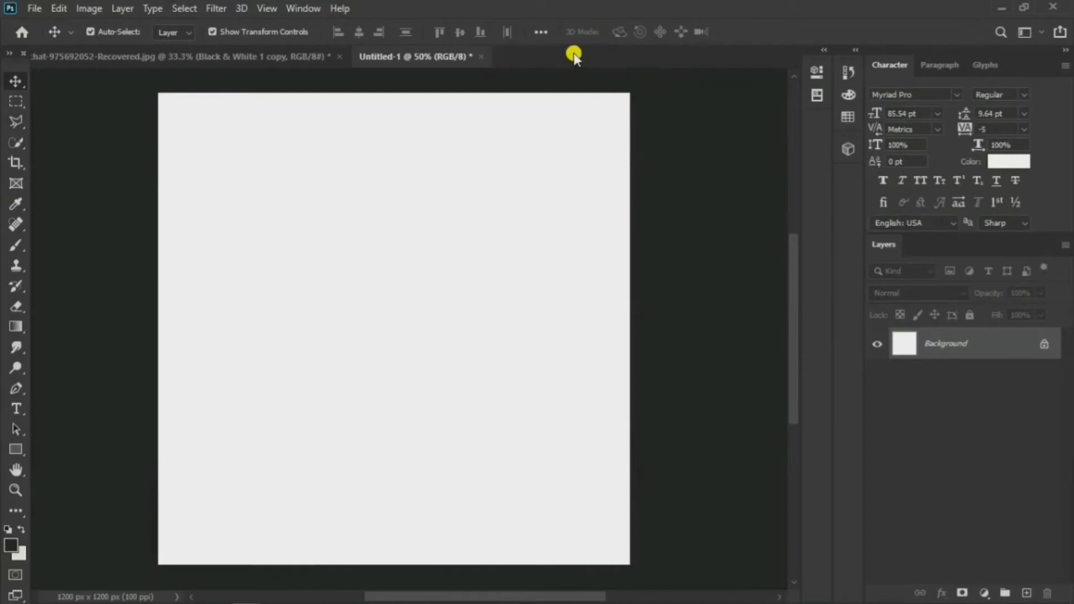
- Create a new document 1280 pixels wide and 720 pixels high at a resolution of 100 pixels/inch
right_click(593, 54)
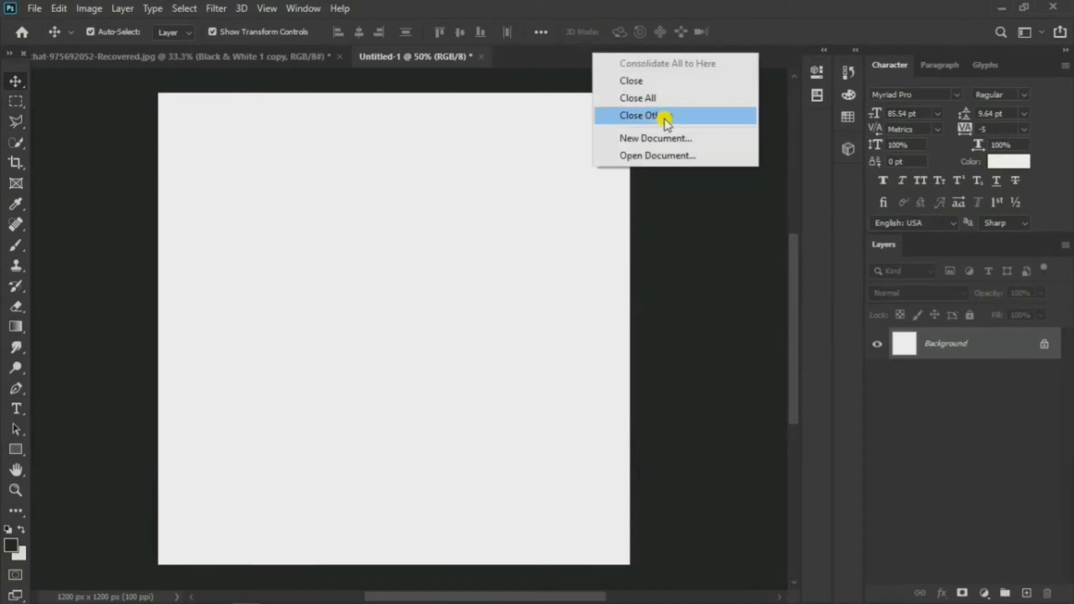
left_click(665, 138)
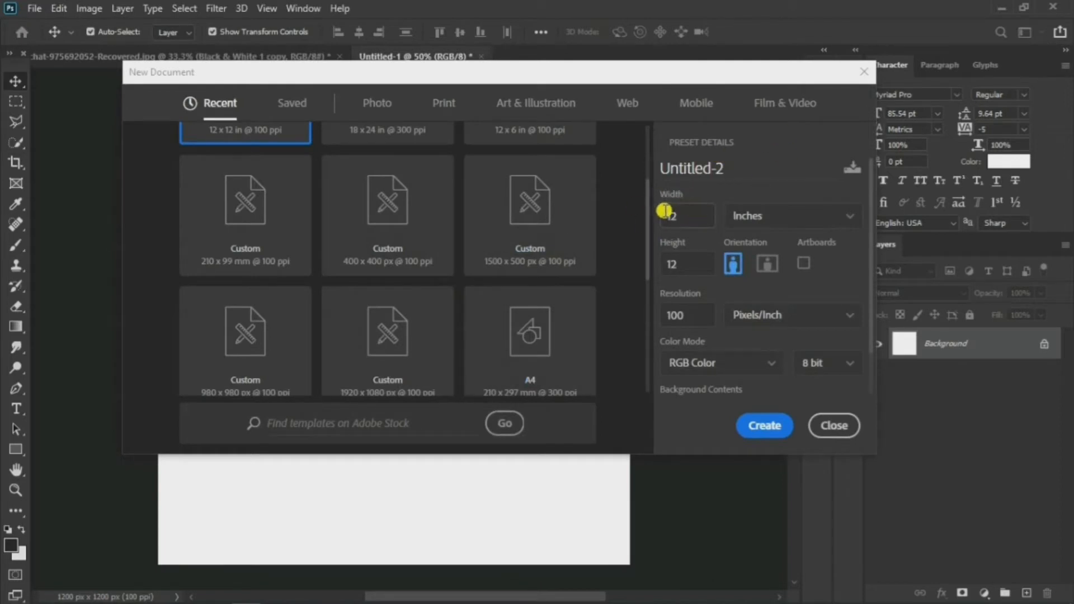
left_click(844, 217)
left_click(771, 242)
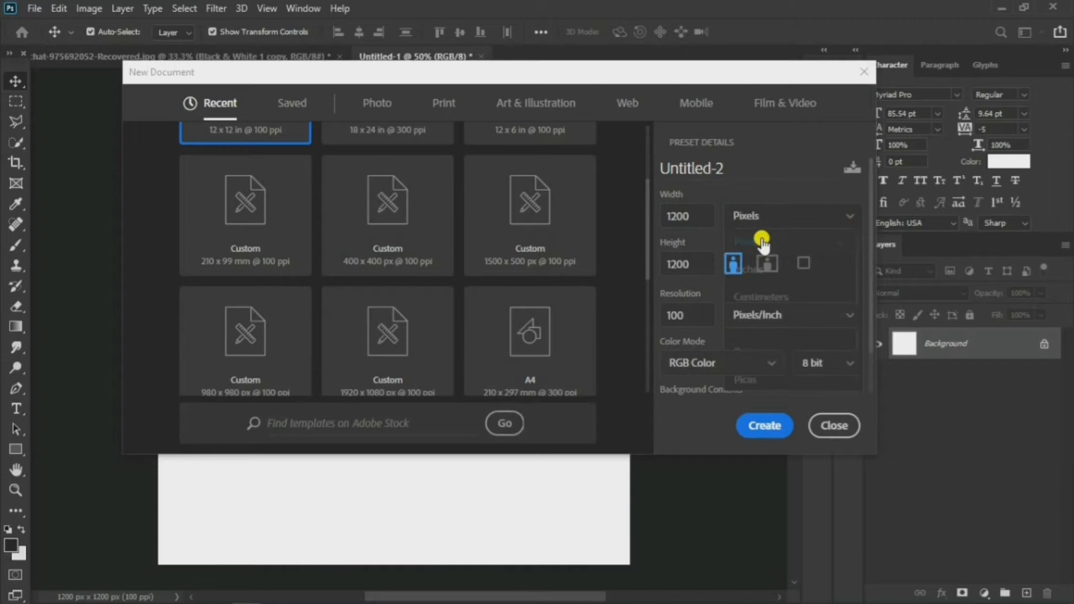
double_click(694, 218)
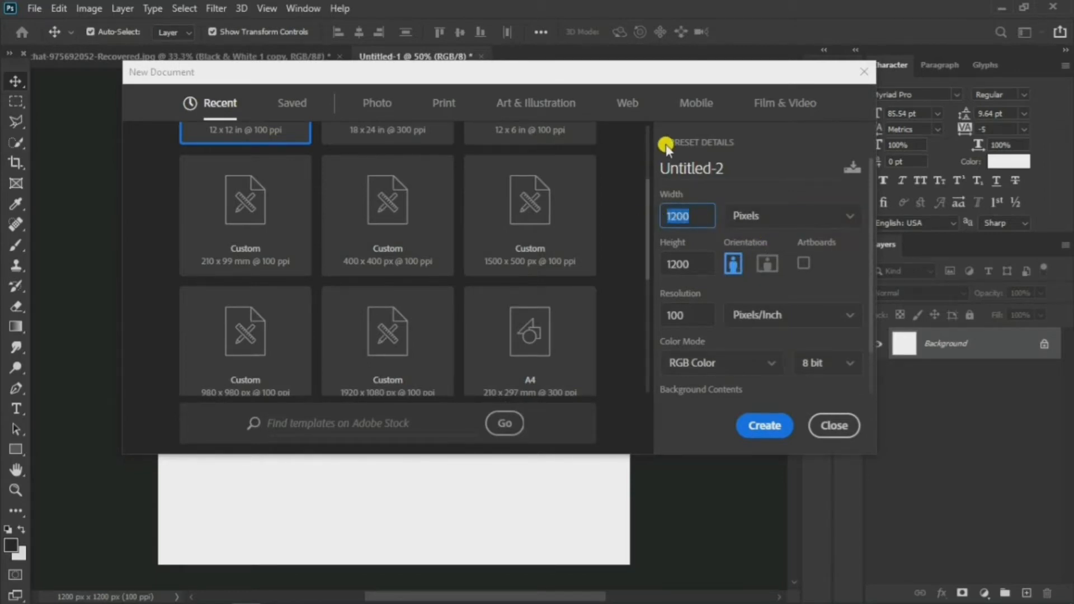
type("1280")
key("Tab")
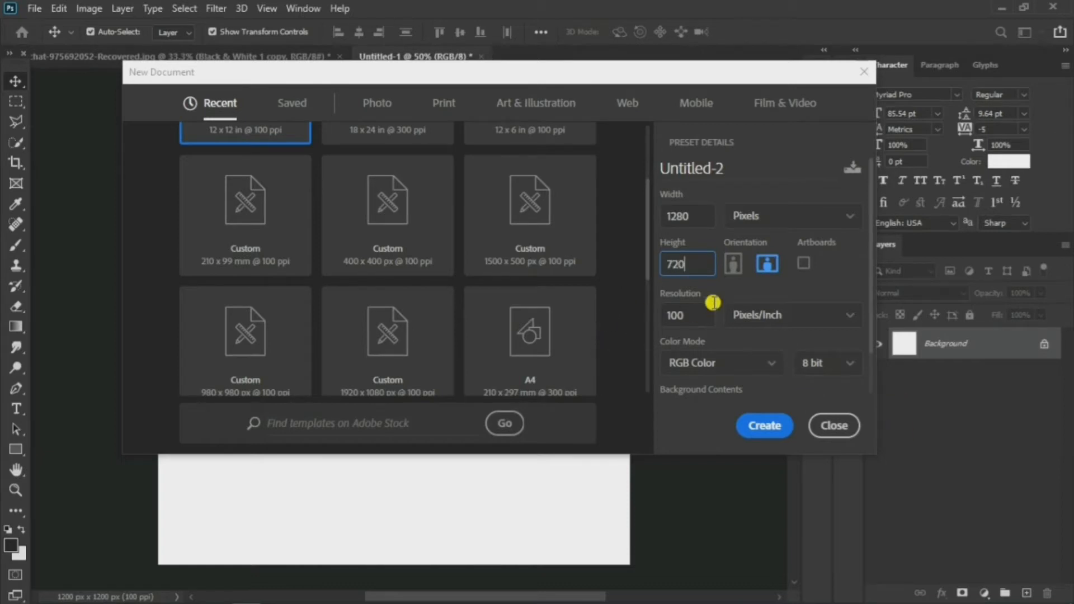
left_click(688, 316)
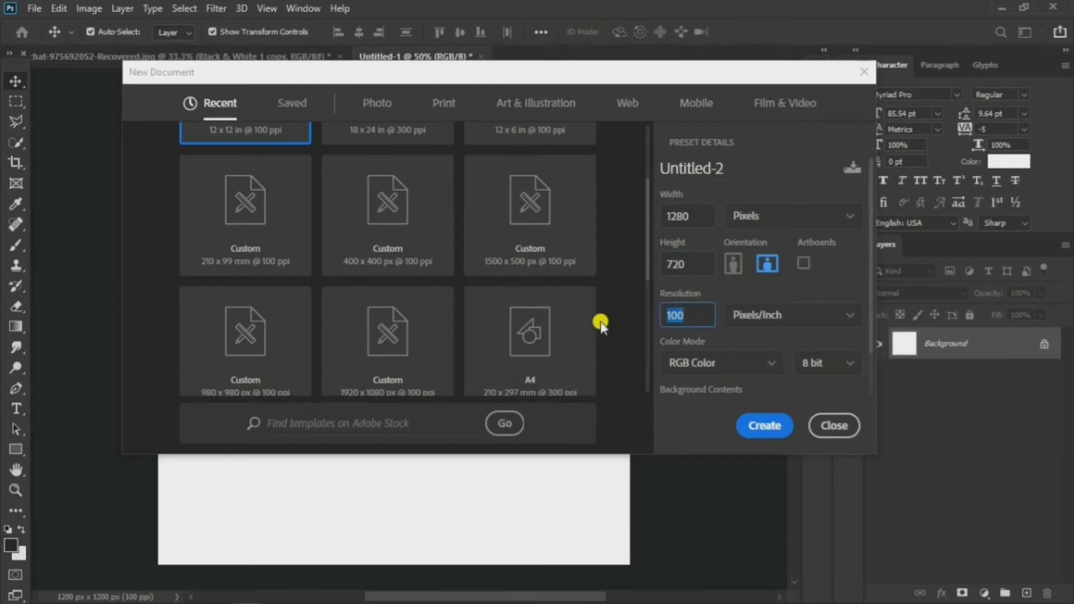
type("100")
left_click(760, 425)
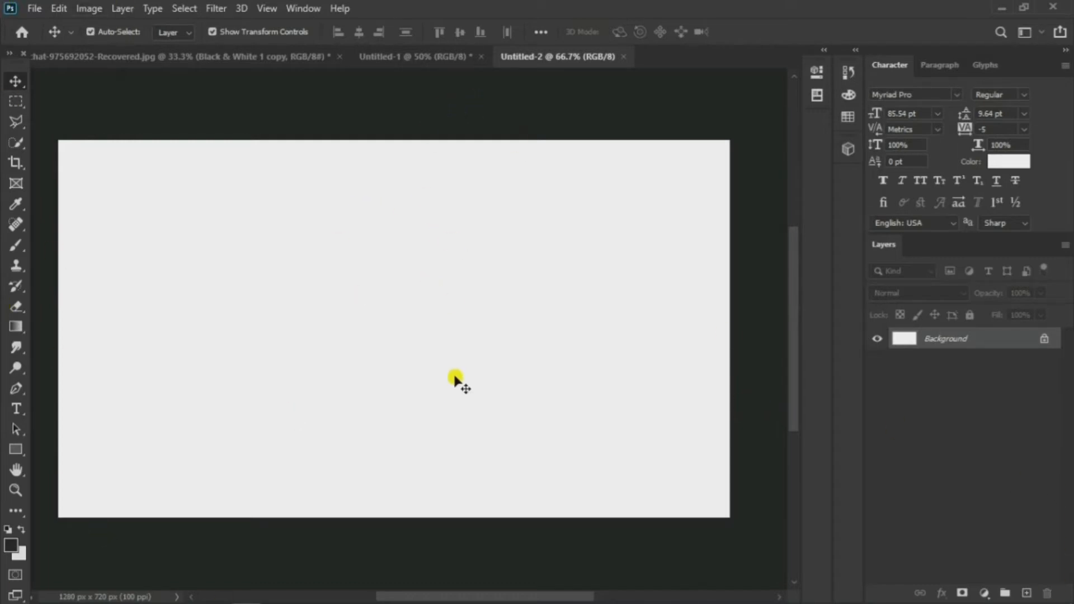
- Draw a rectangle shape of about 1328 × 759 px that covers the whole canvas and slightly overlaps its edges
left_click(14, 451)
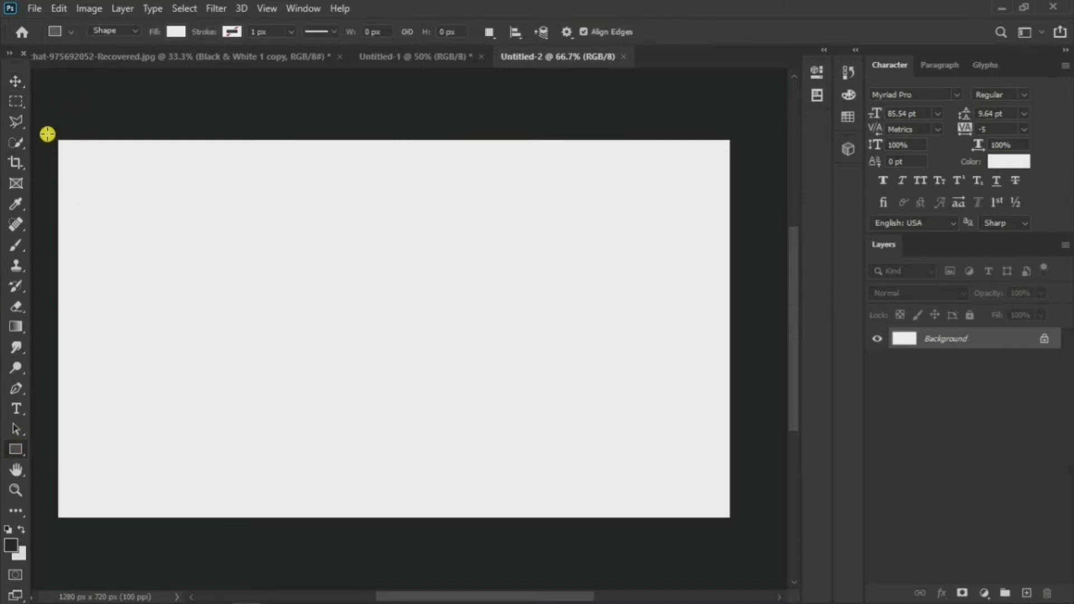
left_click_drag(47, 134, 743, 527)
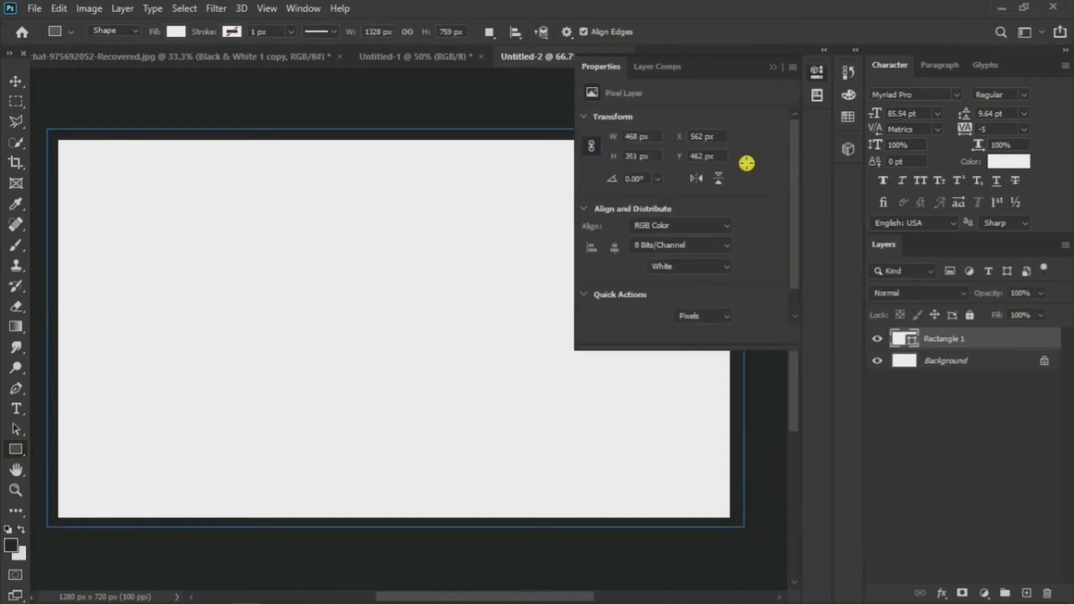
left_click(774, 76)
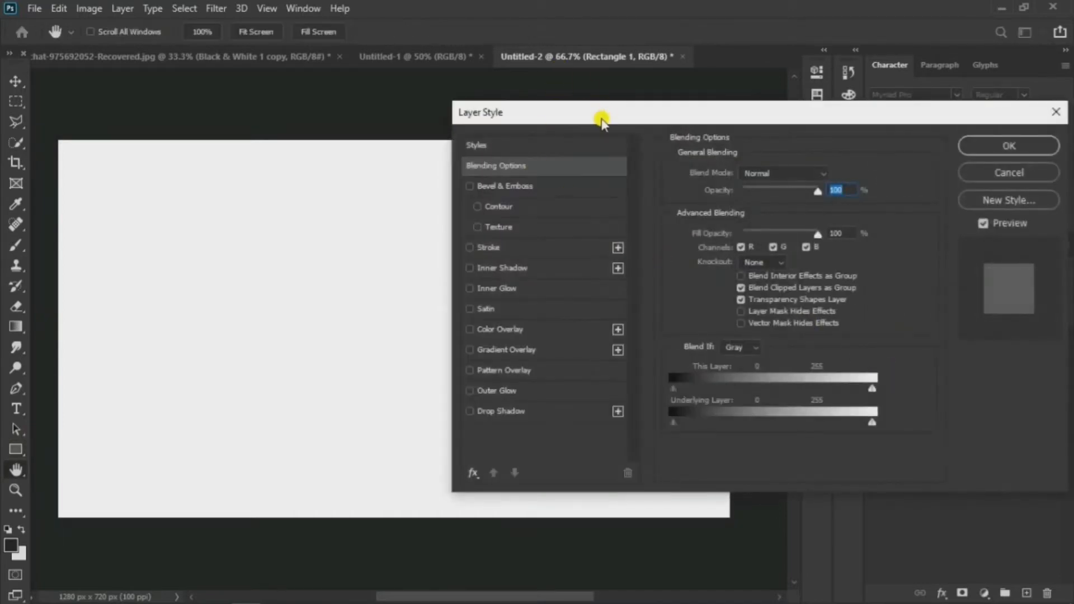
- Add a Gradient Overlay effect to the rectangle layer
left_click_drag(609, 114, 910, 118)
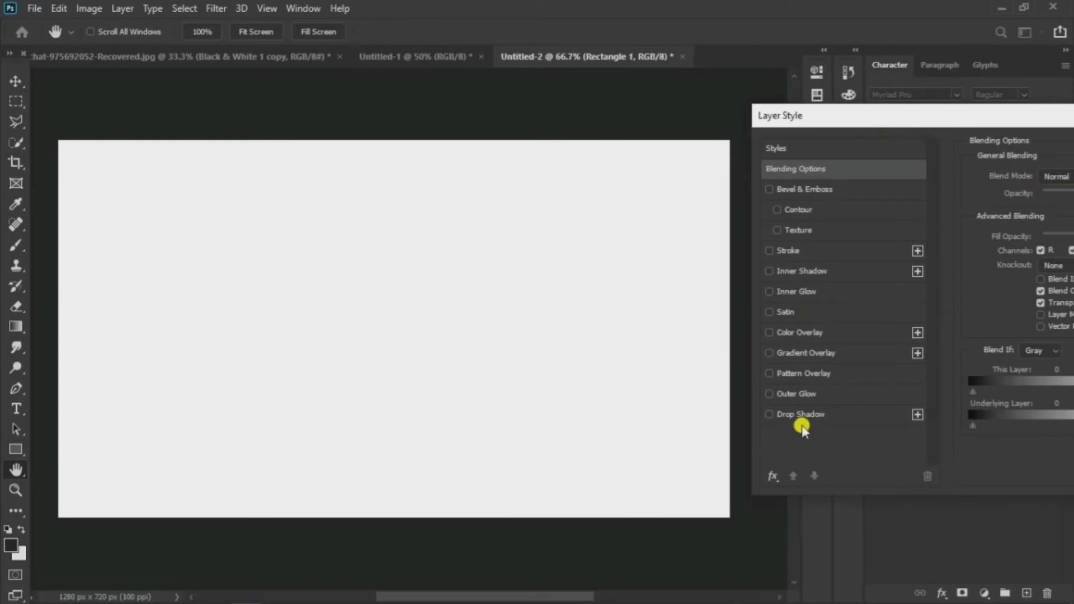
left_click(783, 353)
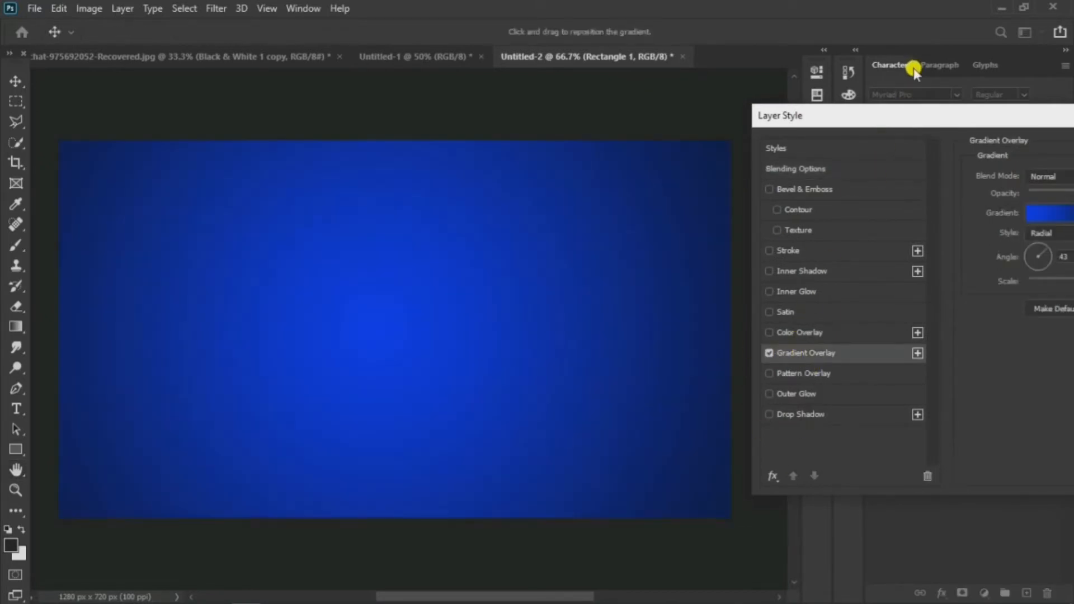
left_click_drag(917, 118, 658, 92)
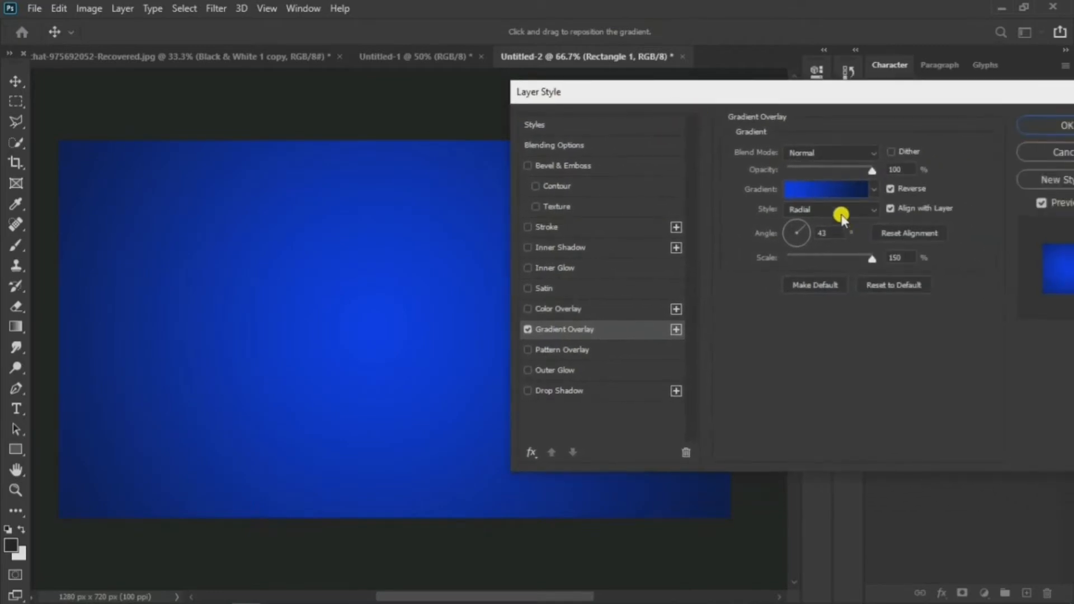
- Change the overlay gradient's dark blue colour stop at location 0% to brown 732900
left_click(828, 191)
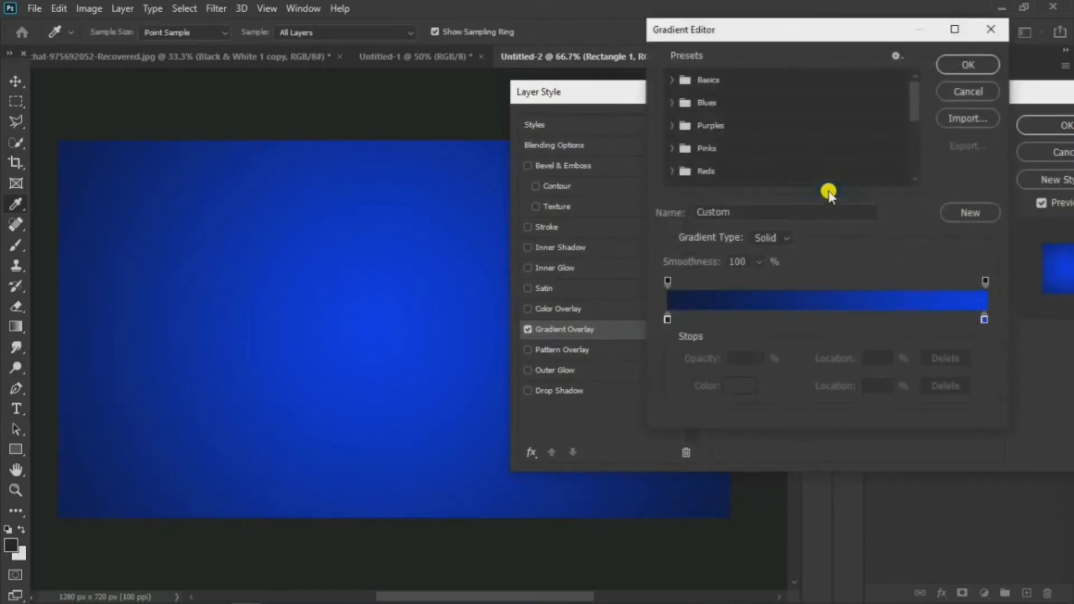
left_click(668, 320)
left_click(740, 386)
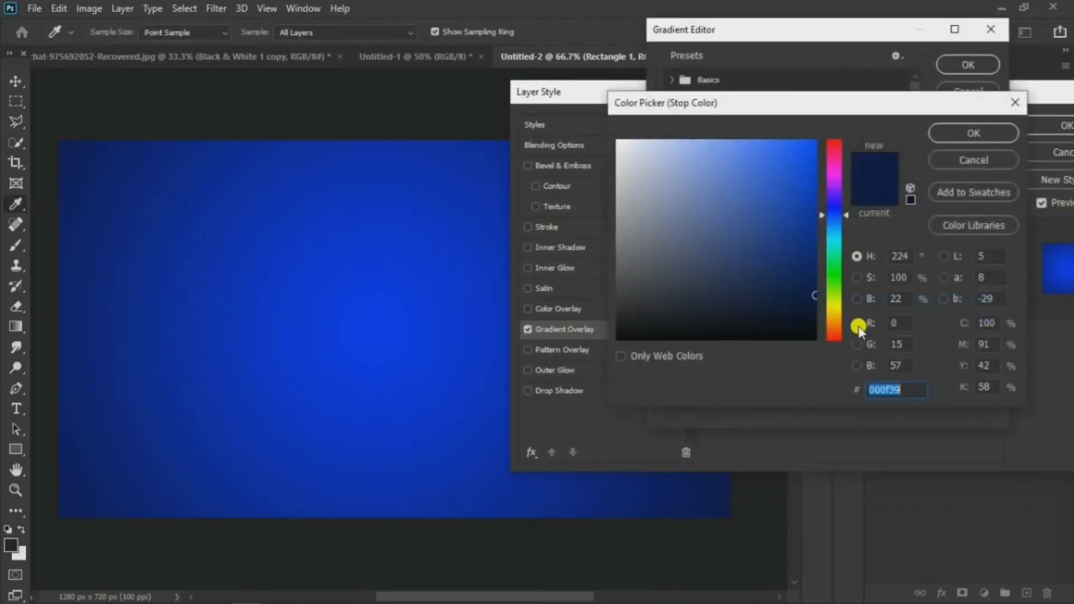
left_click(837, 323)
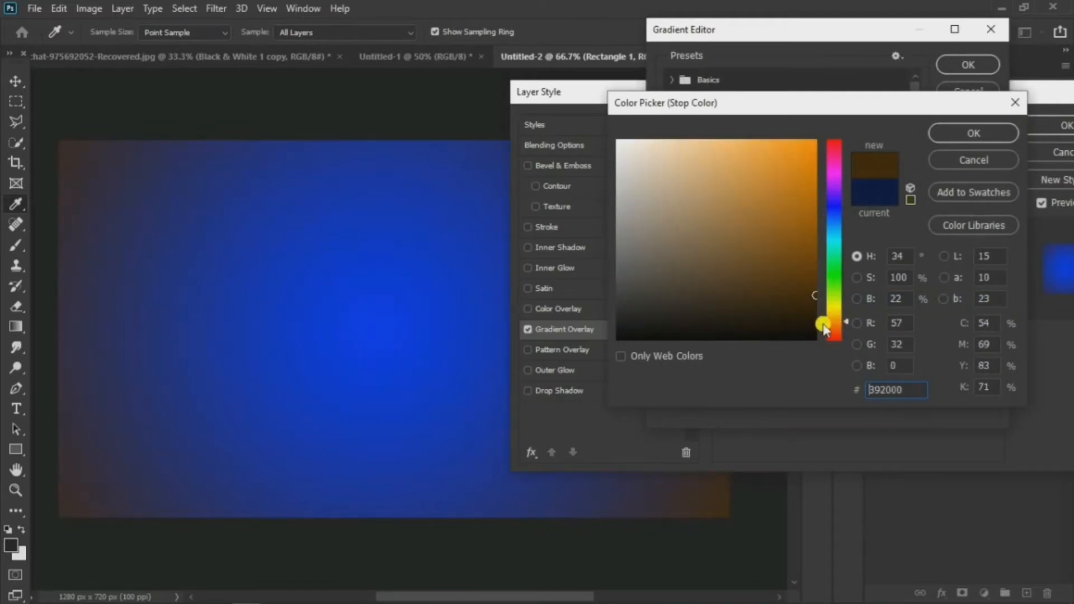
left_click_drag(823, 326, 833, 329)
left_click_drag(815, 294, 823, 250)
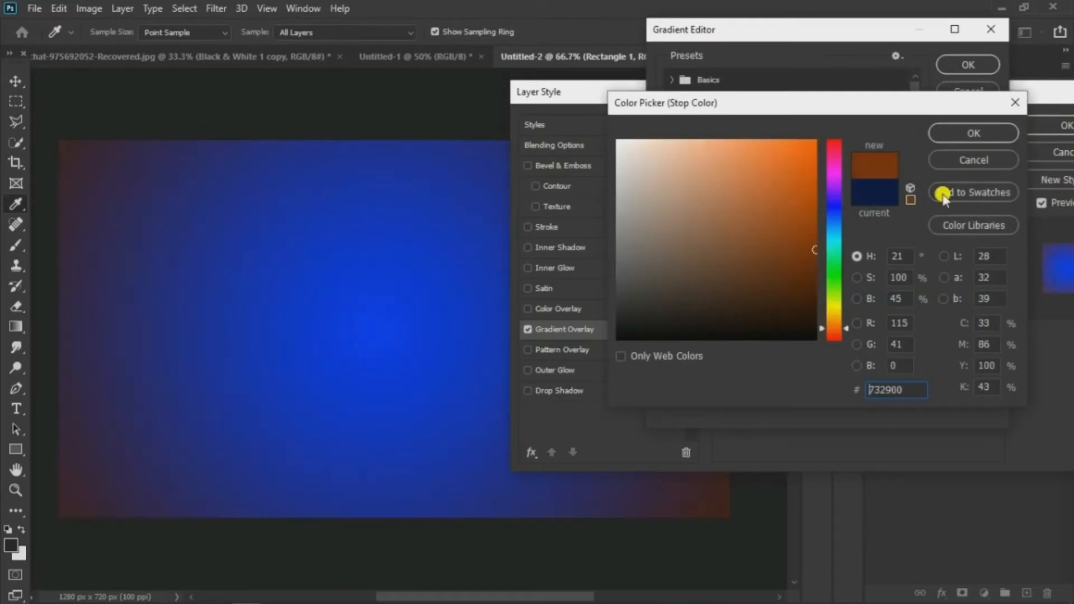
left_click(973, 133)
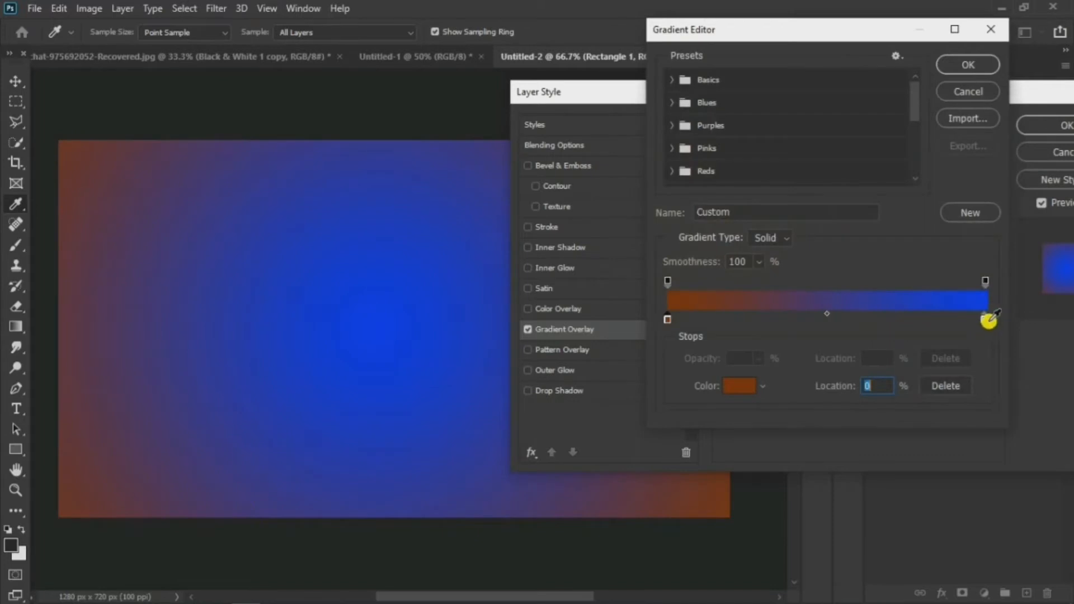
- Change the gradient's bright blue colour stop at location 100% to golden yellow ffba00 and apply the layer style
left_click(985, 319)
left_click(740, 386)
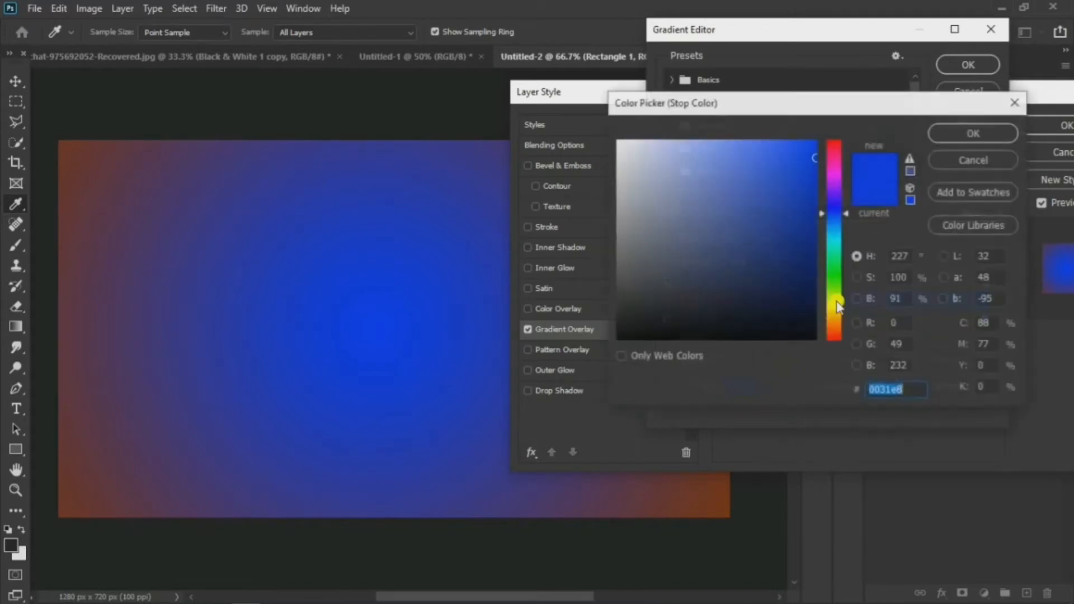
left_click(835, 328)
left_click_drag(805, 168, 828, 128)
mouse_move(834, 324)
left_mouse_down()
mouse_move(832, 307)
mouse_move(834, 322)
left_mouse_up()
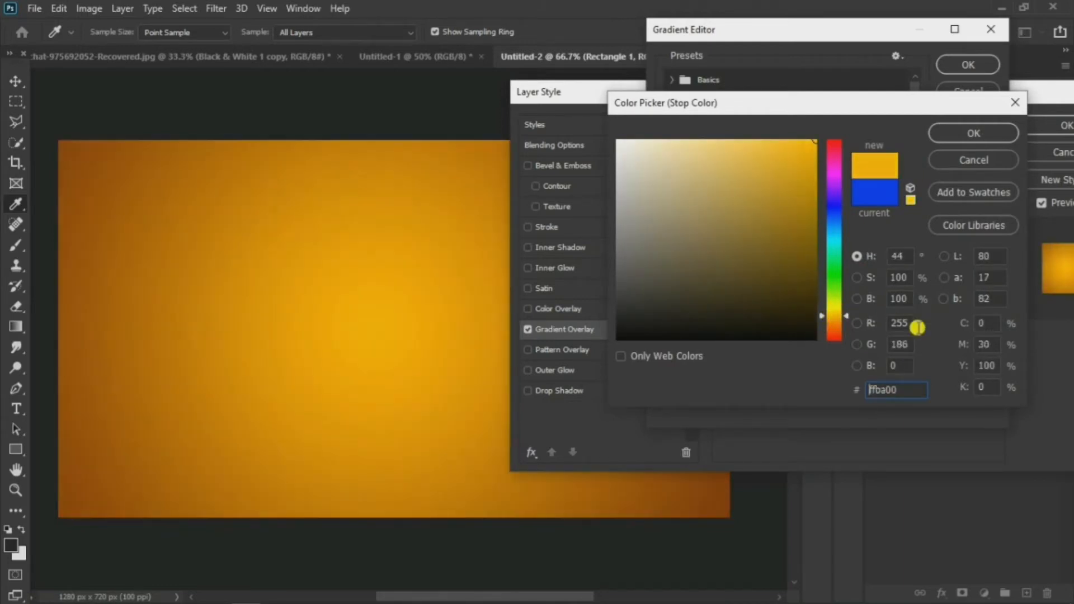
left_click(971, 136)
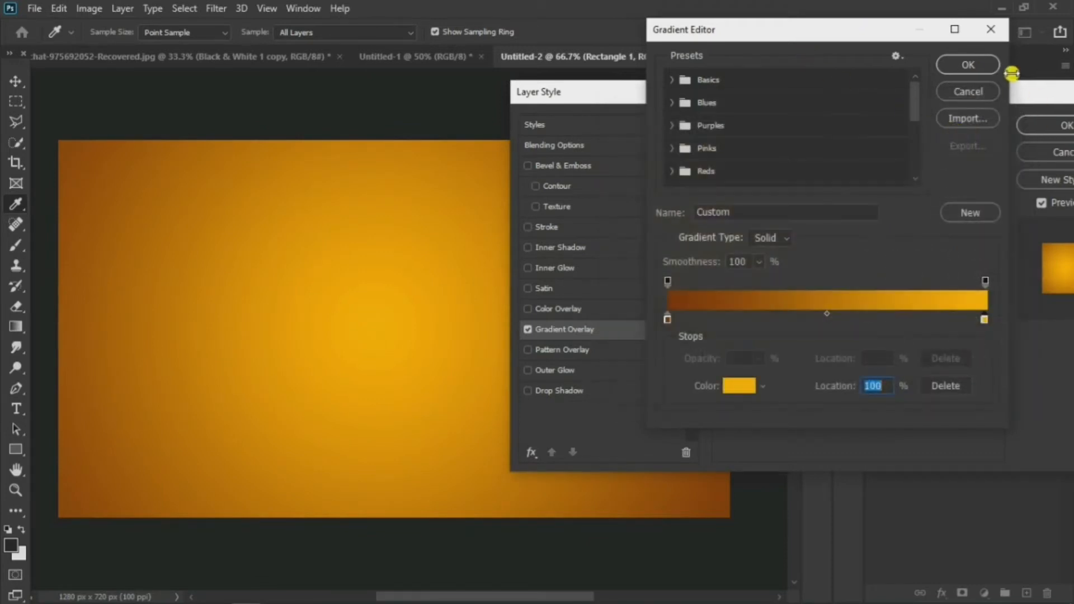
left_click(969, 64)
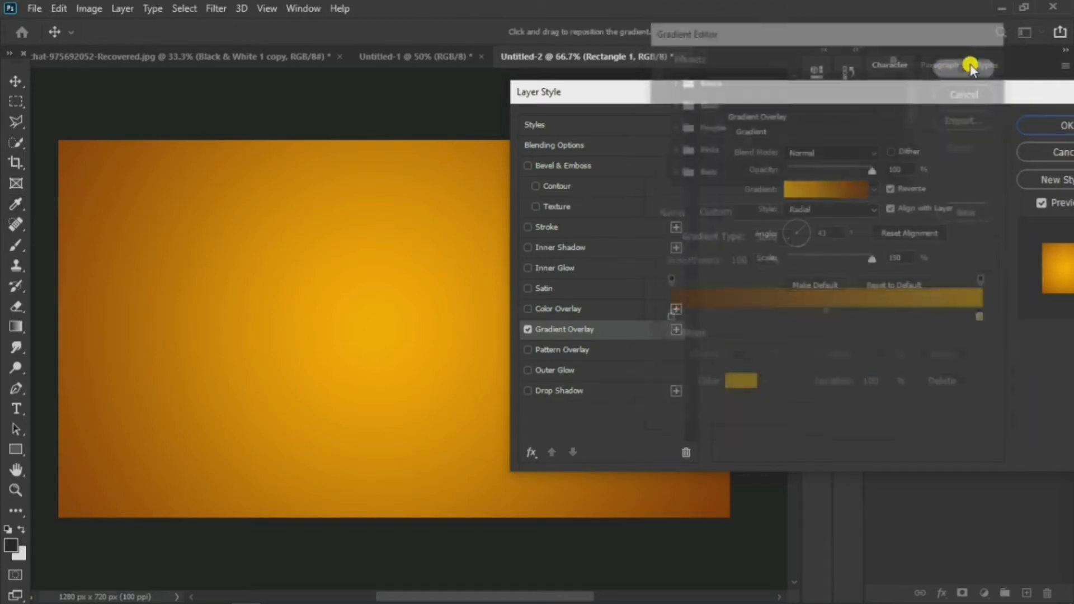
left_click_drag(1006, 95, 797, 121)
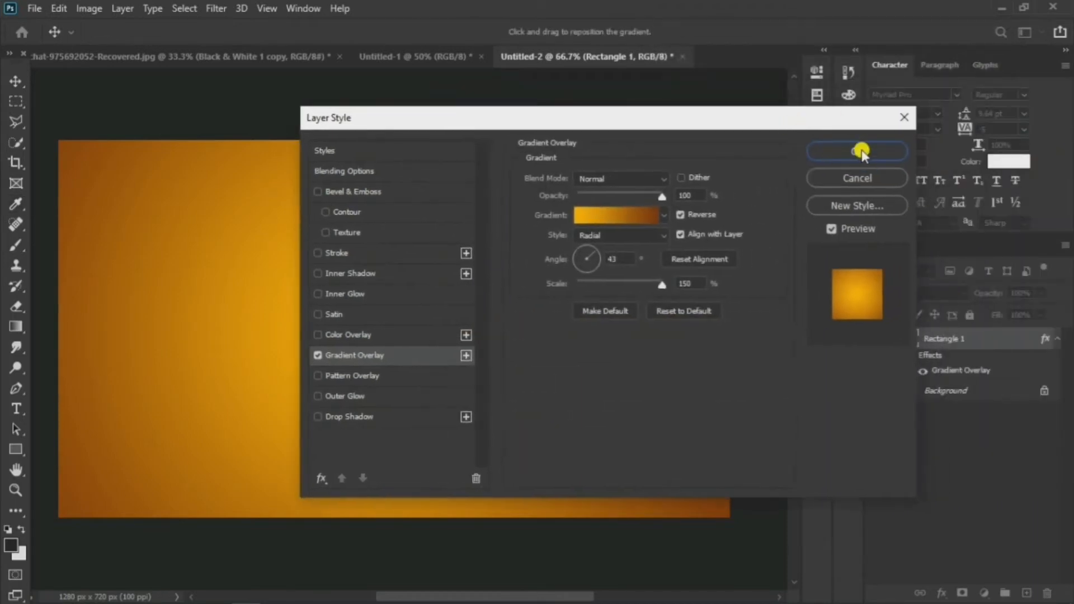
left_click(859, 151)
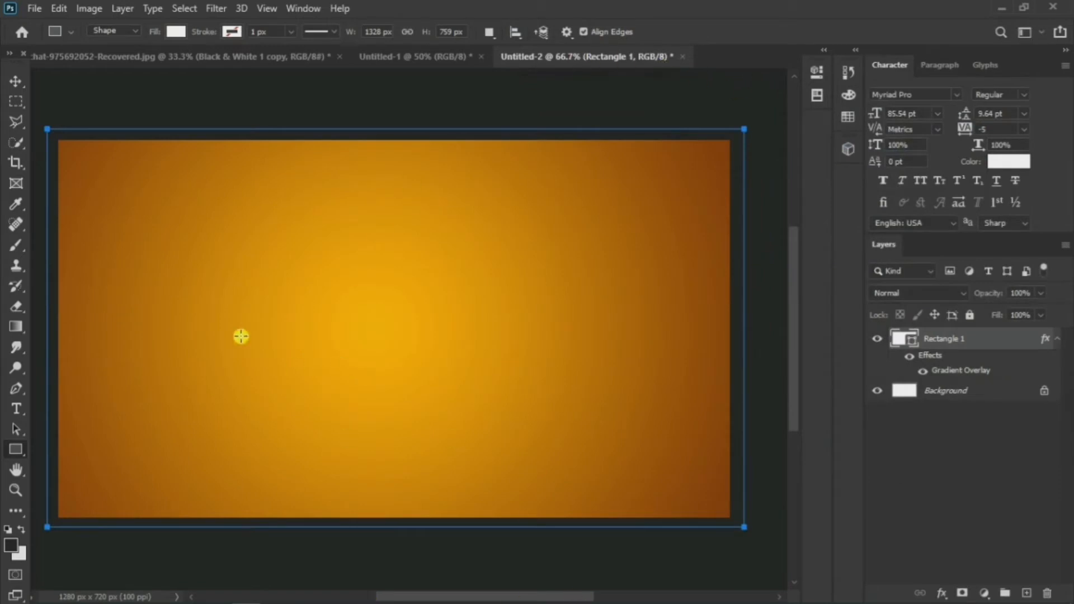
- Copy the cut-out man from the Recovered.jpg document into the 1280 × 720 document, above the gradient rectangle
left_click(17, 79)
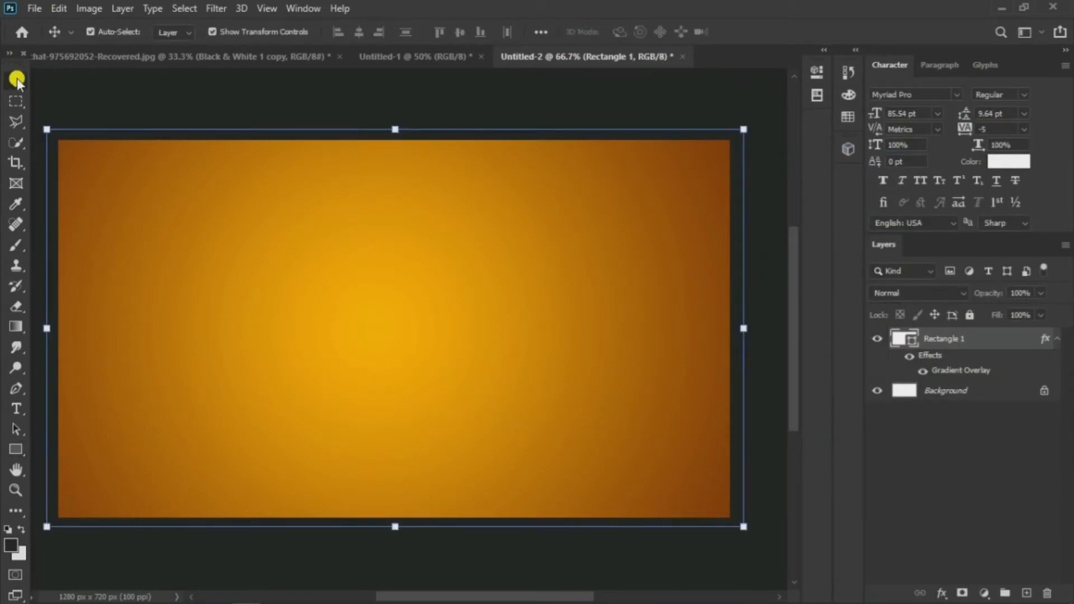
left_click(402, 52)
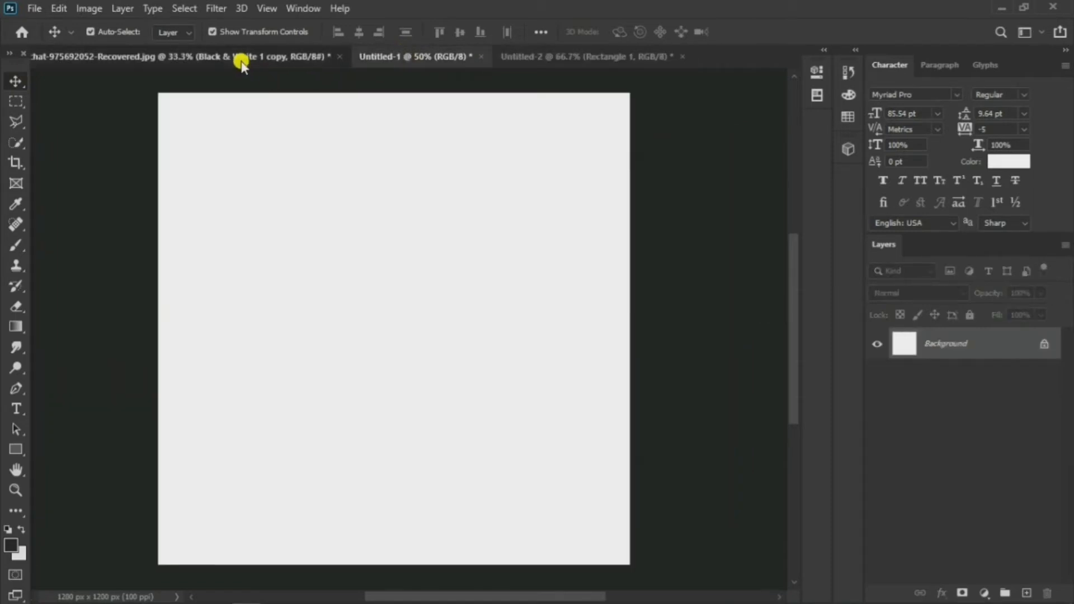
left_click(242, 62)
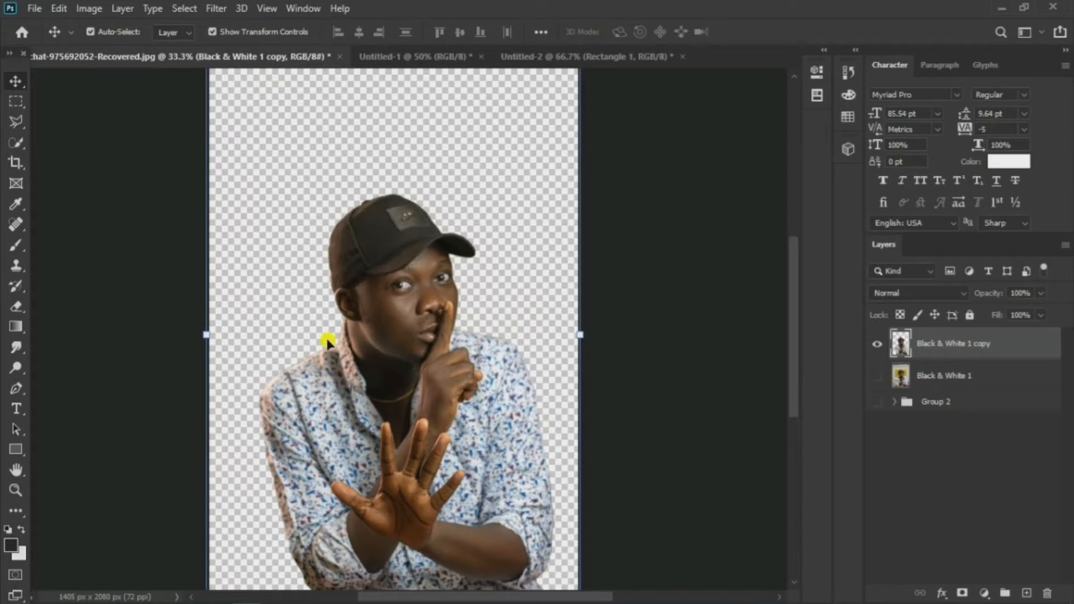
left_click_drag(402, 302, 597, 178)
left_click_drag(599, 341, 571, 337)
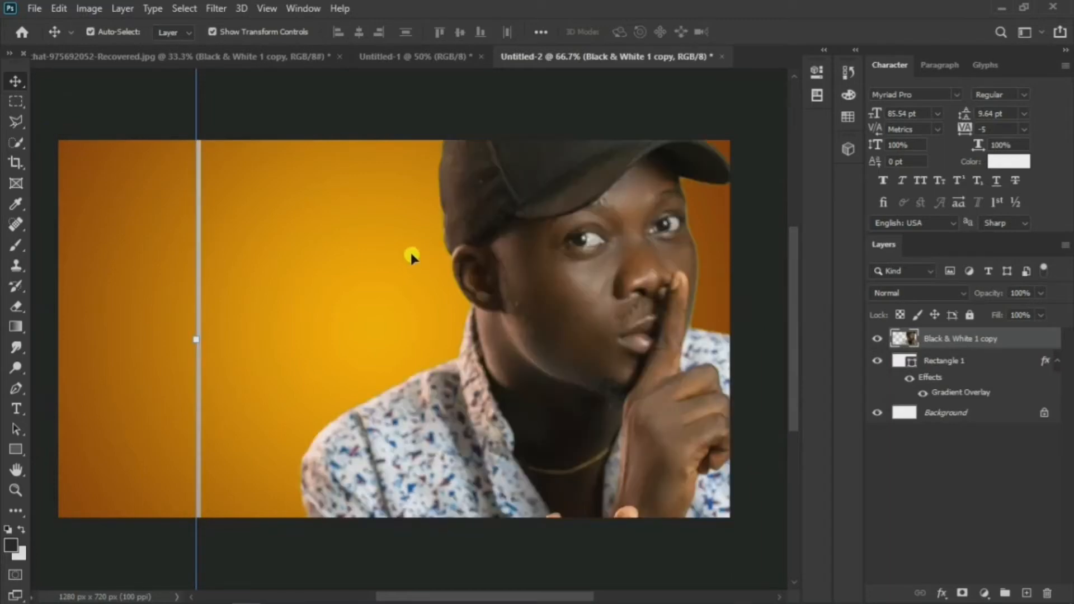
- Scale the cut-out man to about 49.43% and place him in the right half of the canvas, cropped at the bottom edge
left_click_drag(519, 186, 462, 464)
left_click_drag(133, 91, 475, 119)
left_click_drag(556, 376, 554, 326)
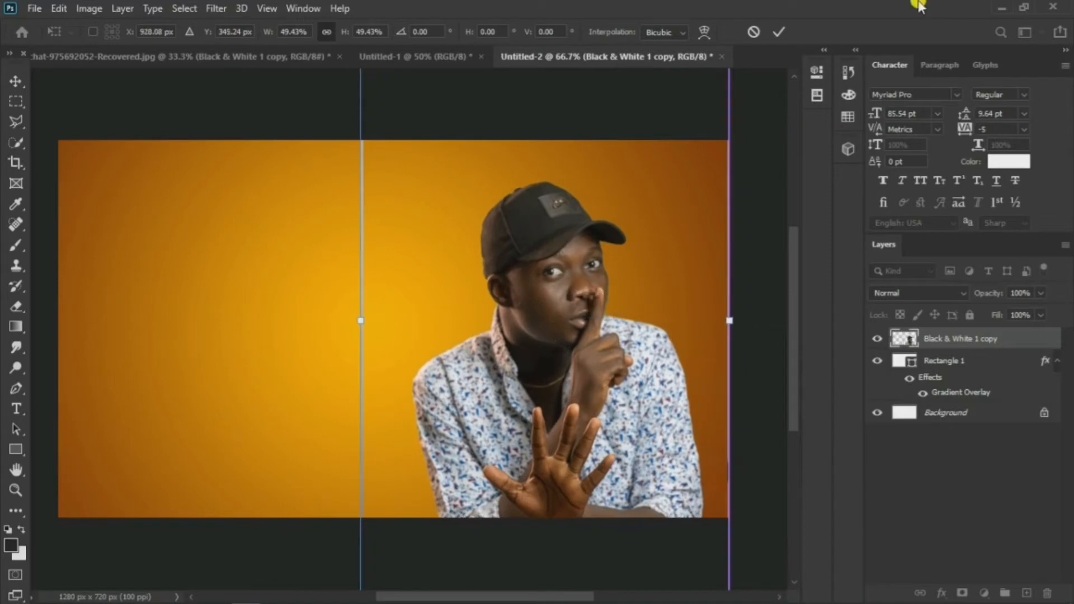
left_click(773, 35)
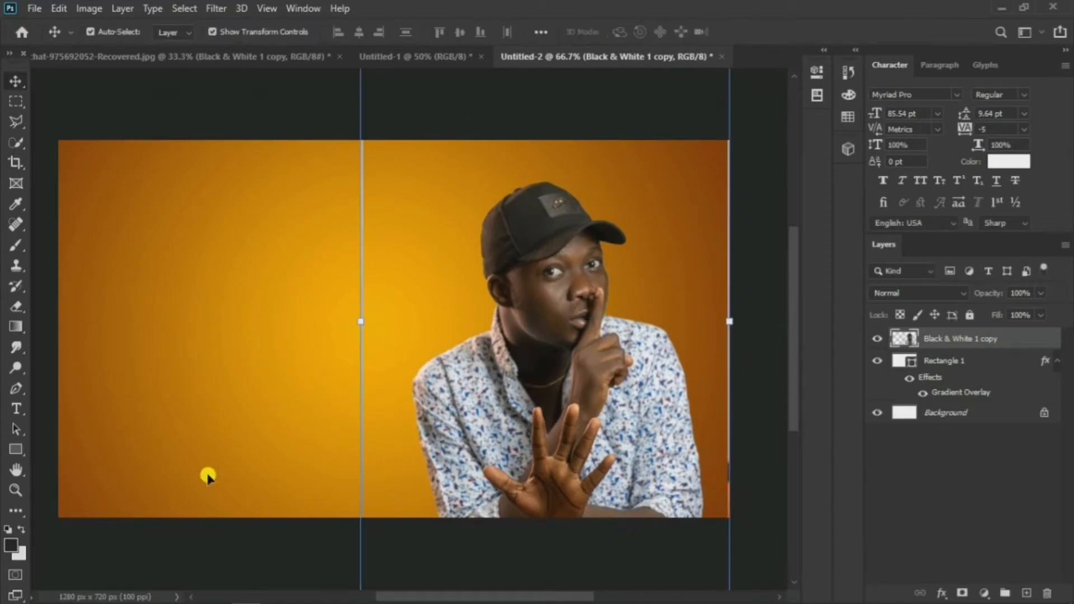
- Outline the leftover vertical edge lines on both sides of the man with the Polygonal Lasso and delete them from his layer
left_click(27, 306)
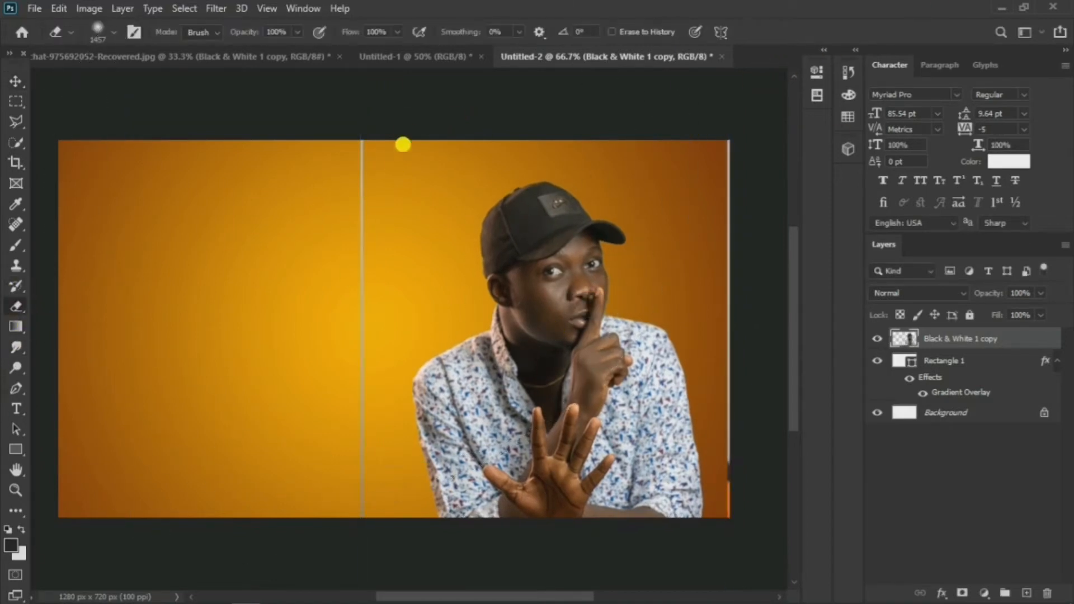
right_click(416, 293)
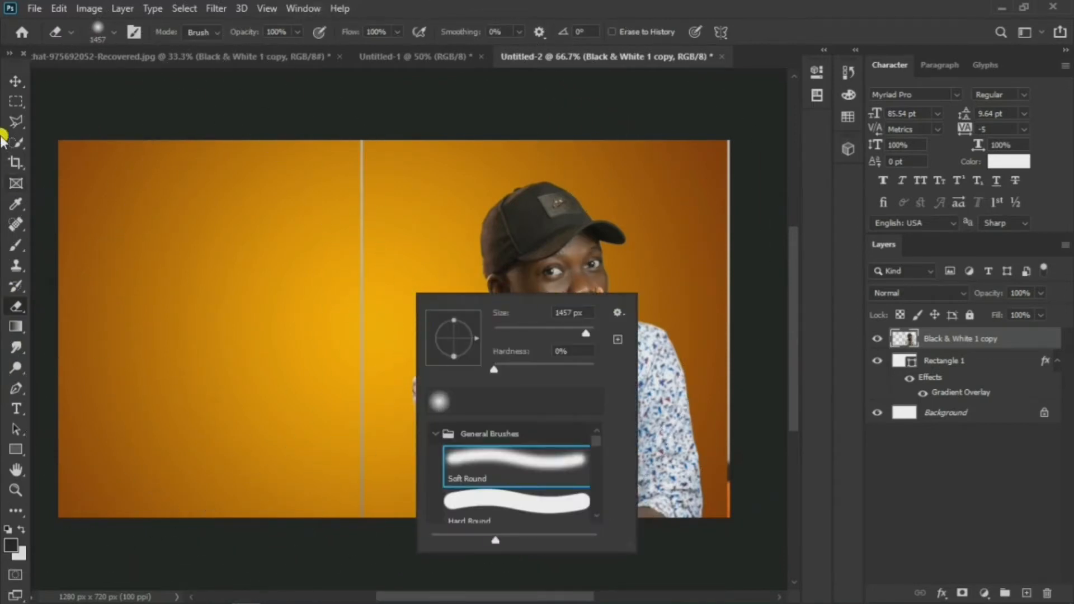
left_click(13, 122)
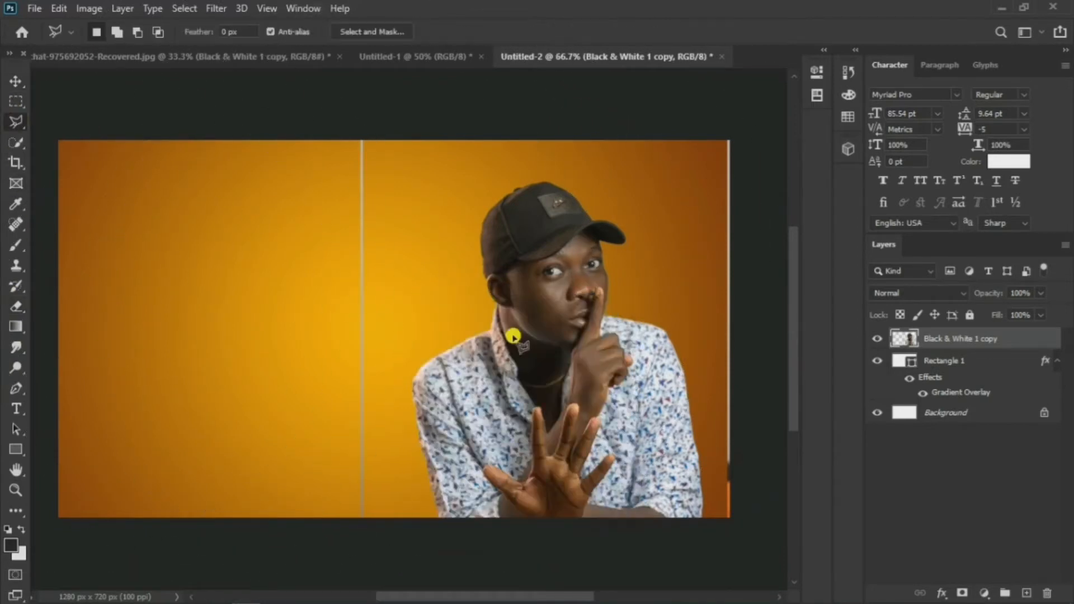
left_click(406, 169)
left_click(404, 572)
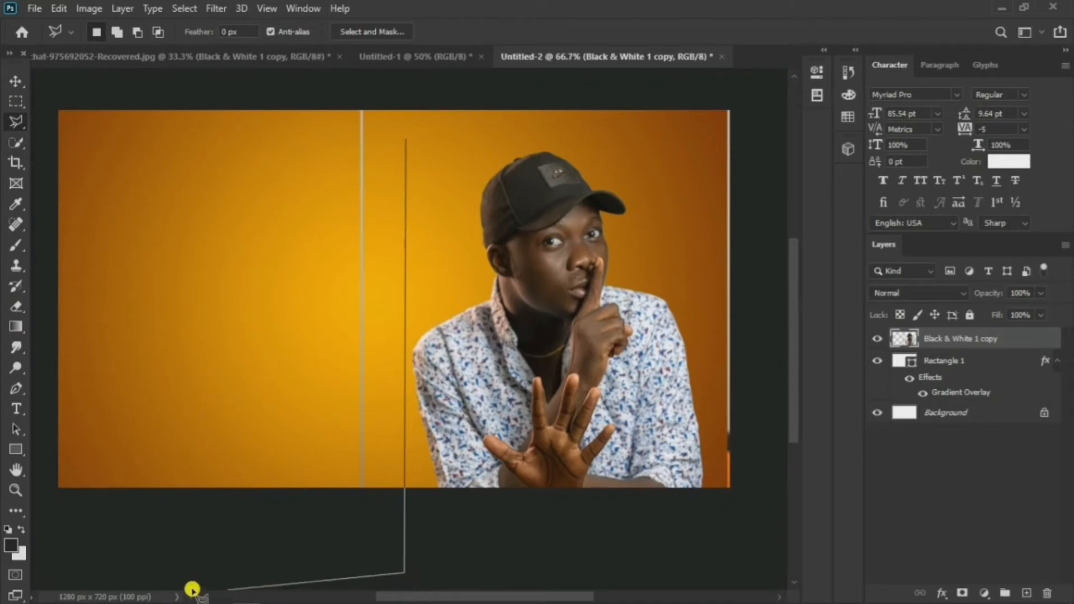
left_click(201, 572)
left_click(246, 133)
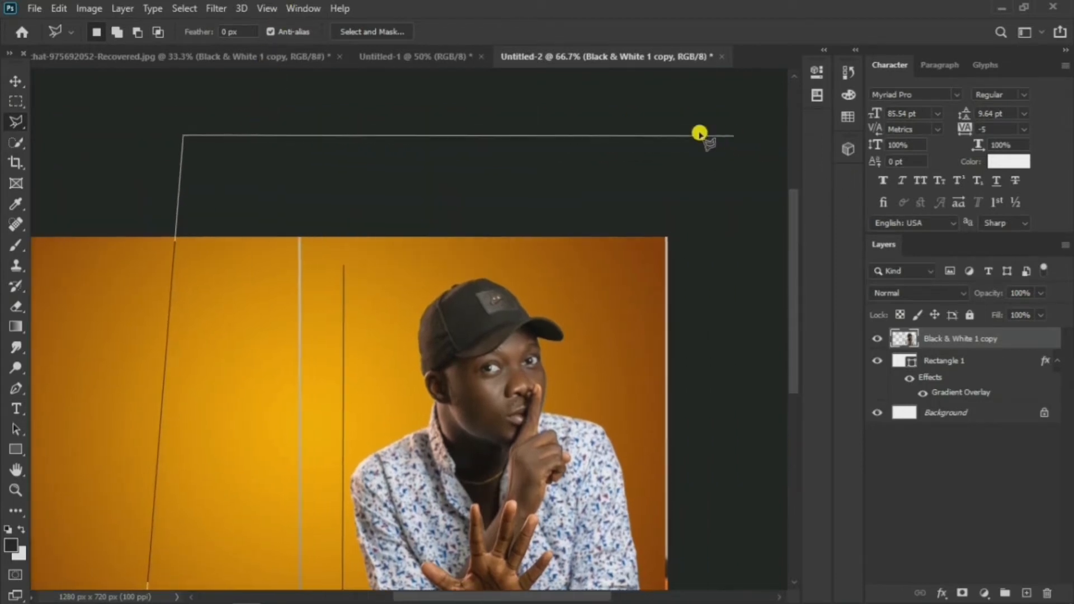
left_click(688, 128)
left_click(735, 316)
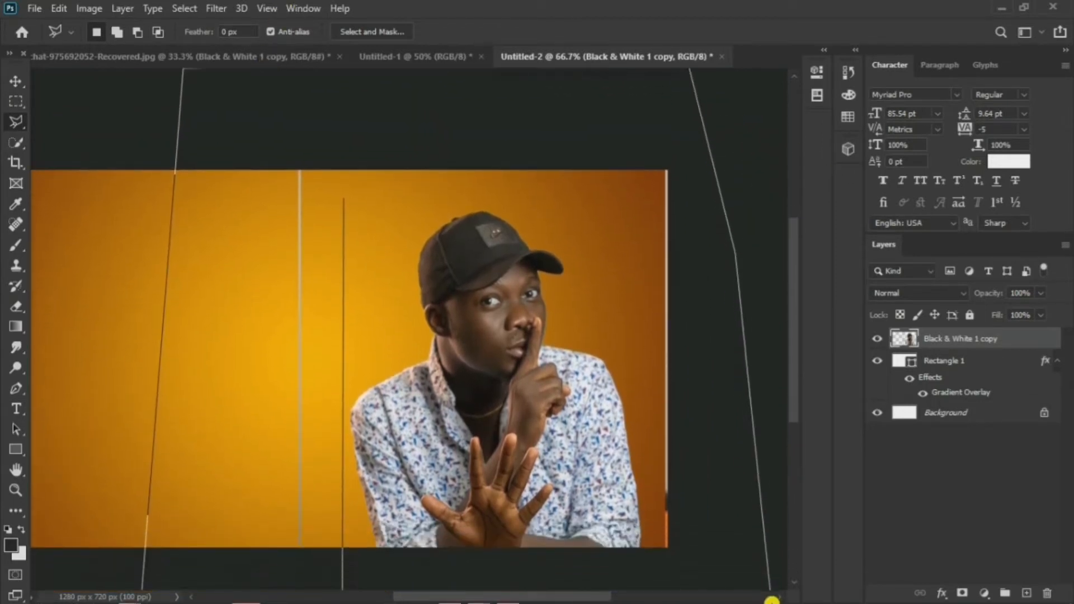
left_click(741, 595)
left_click(642, 568)
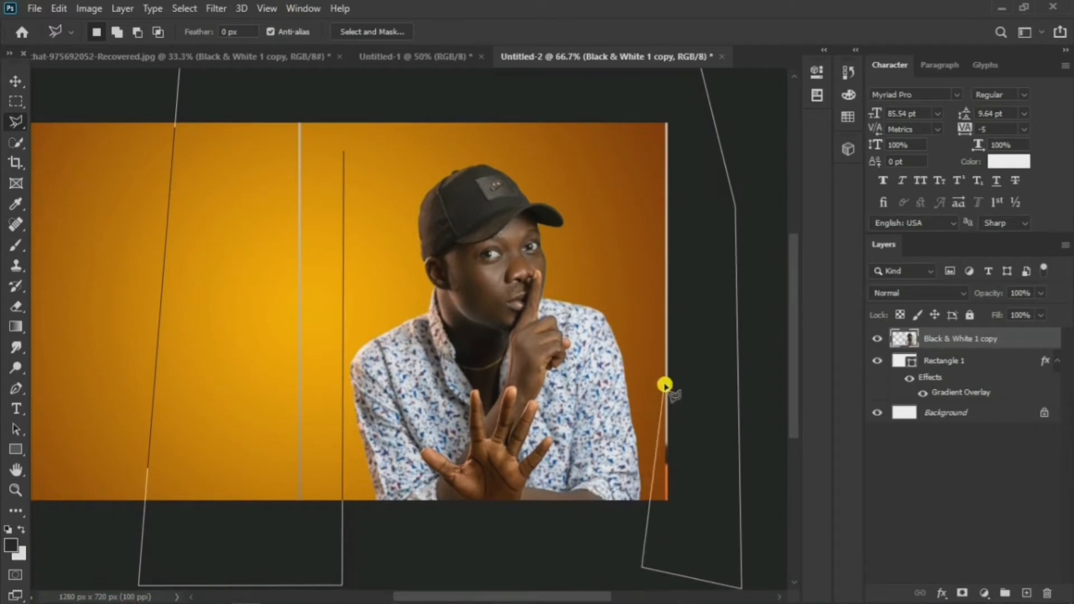
left_click(649, 396)
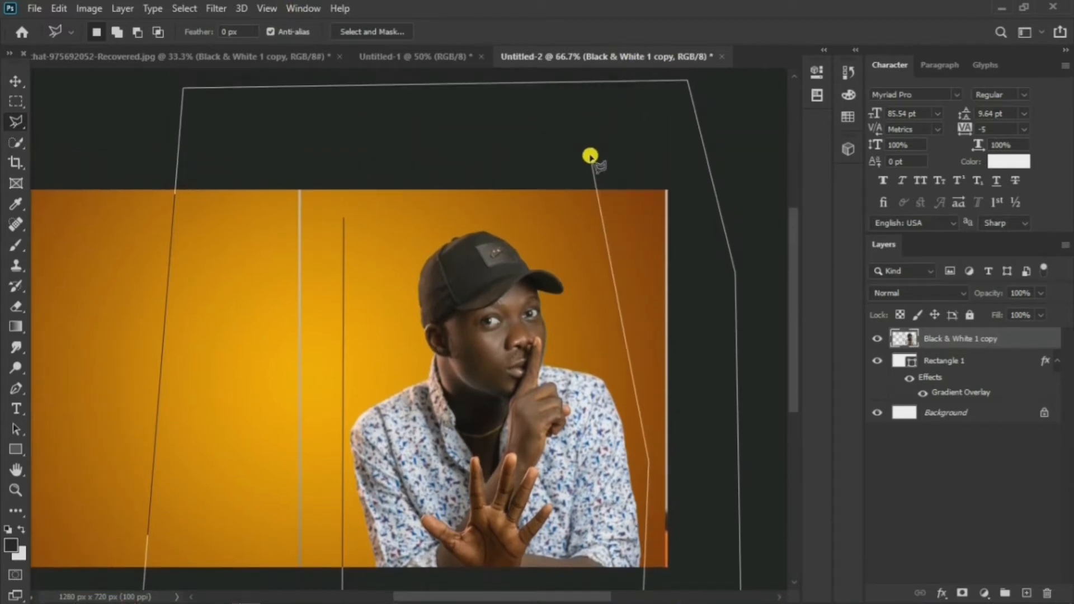
left_click(586, 156)
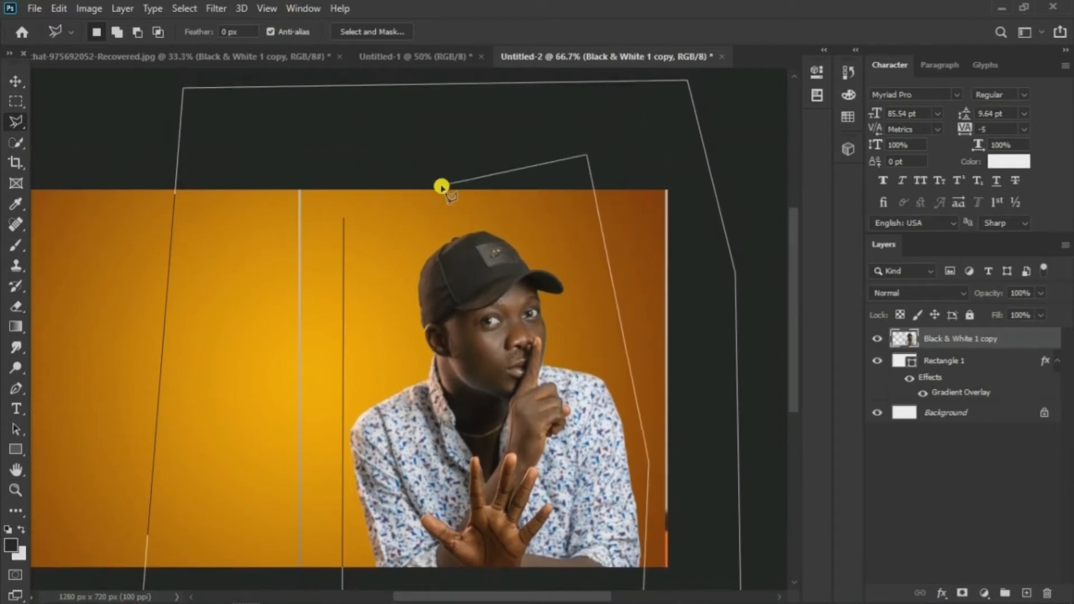
left_click(342, 222)
key("Delete")
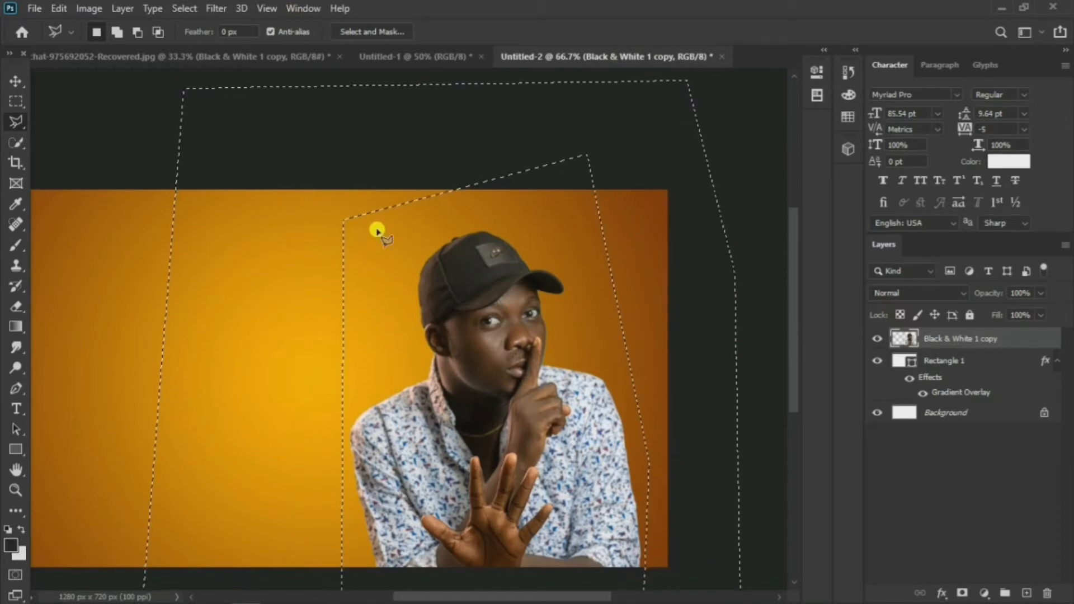
- Deselect the lasso selection around the man
right_click(438, 171)
left_click(318, 256)
right_click(319, 255)
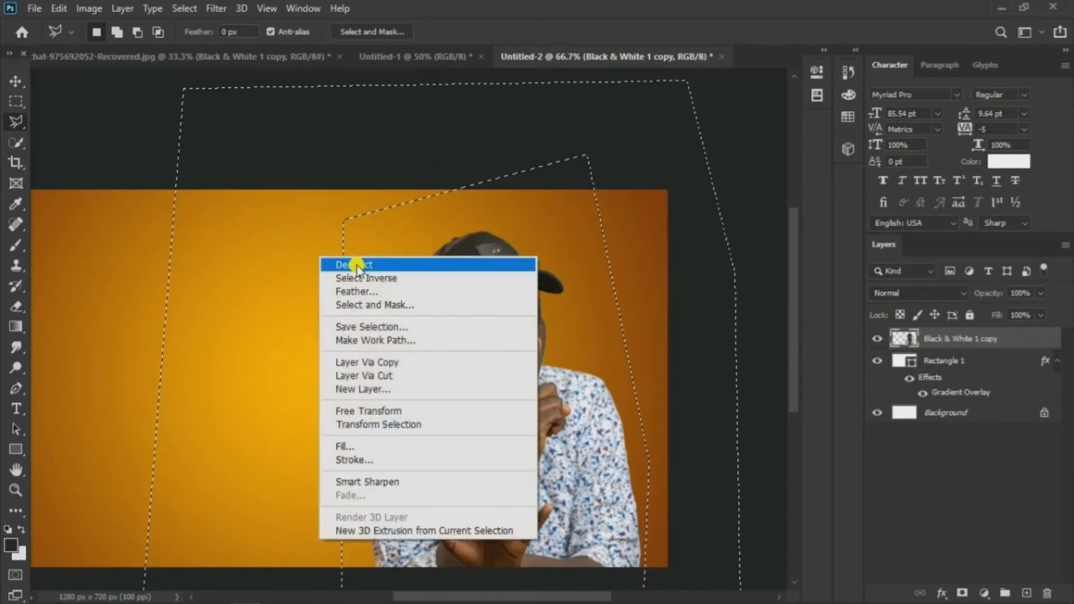
left_click(356, 265)
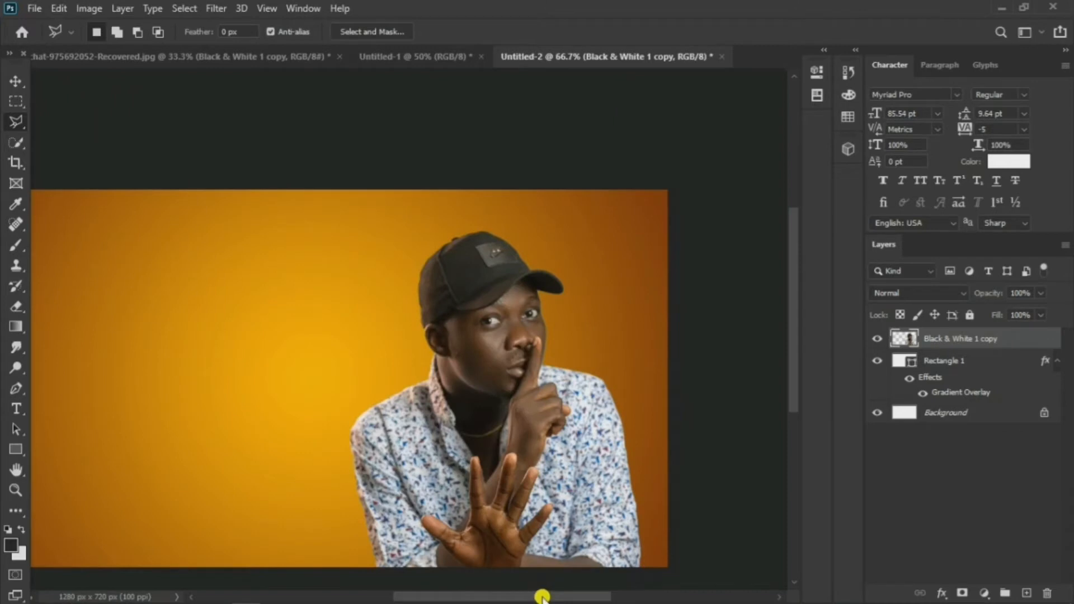
mouse_move(541, 596)
left_mouse_down()
mouse_move(481, 596)
mouse_move(522, 596)
left_mouse_up()
scroll(477, 414, "down", 1)
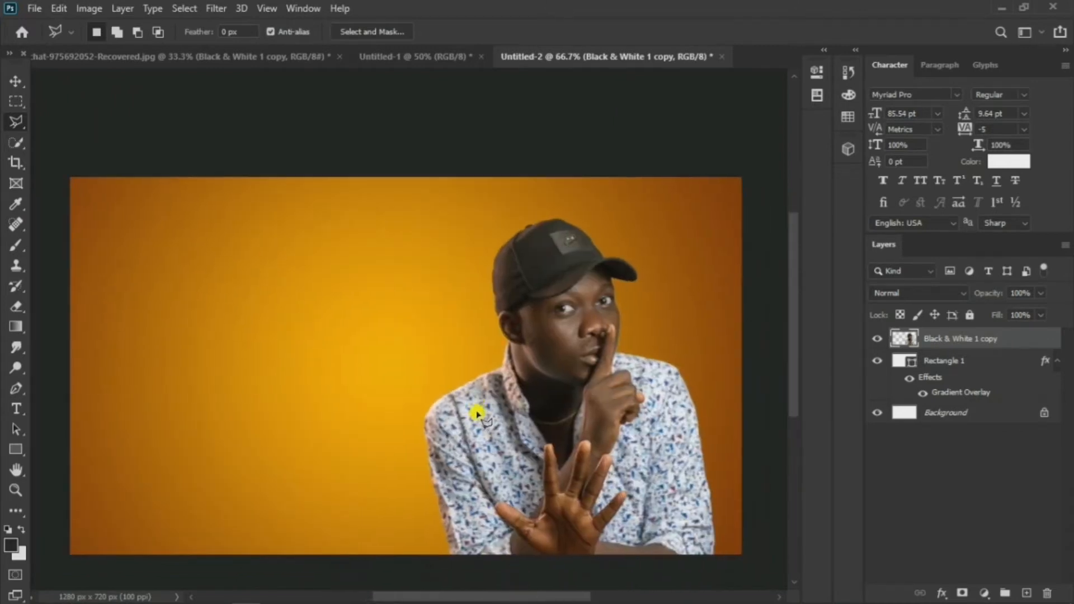
scroll(477, 414, "down", 1)
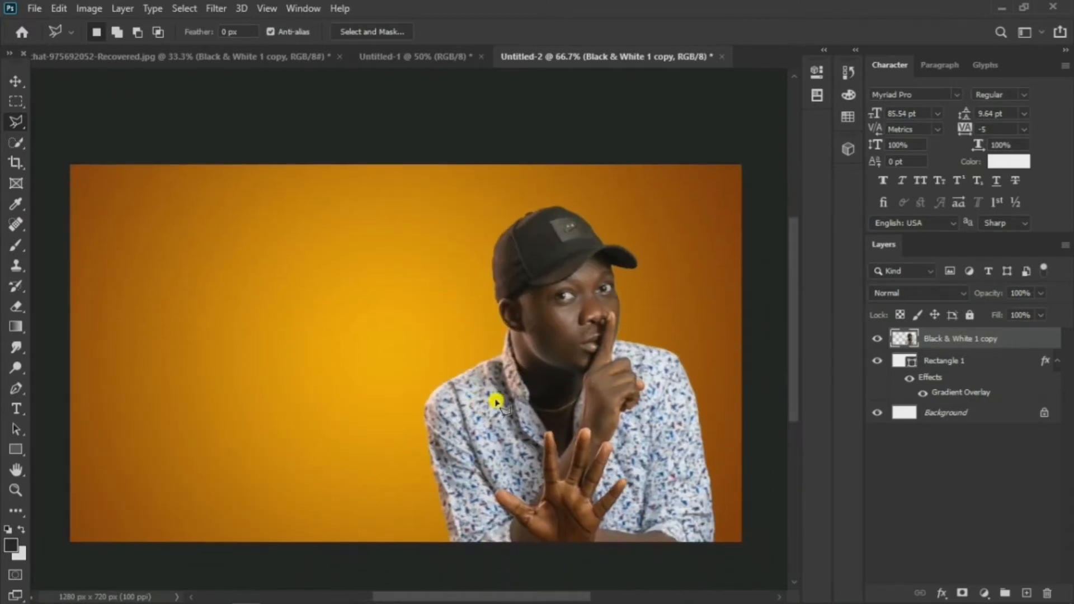
- Add an outside Stroke effect in white ffffff to the cut-out man's layer
left_click(15, 88)
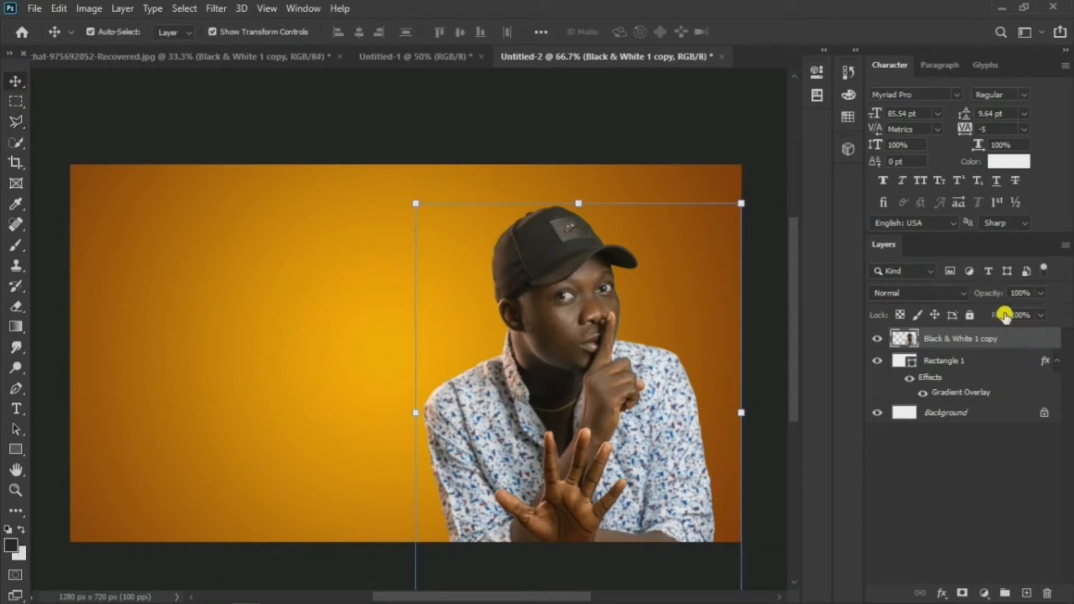
double_click(1033, 338)
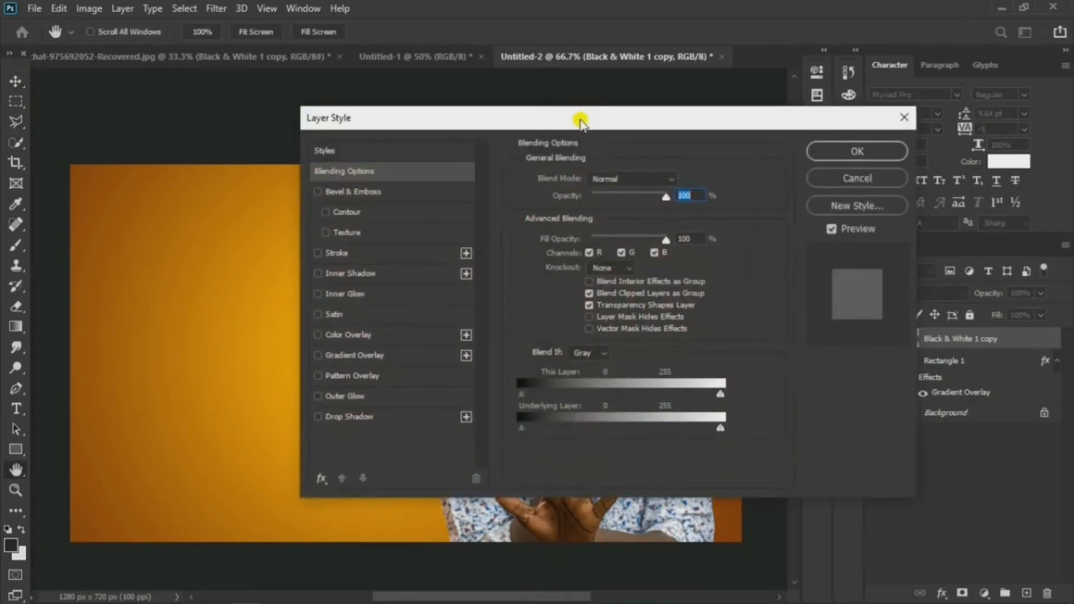
left_click_drag(580, 120, 964, 118)
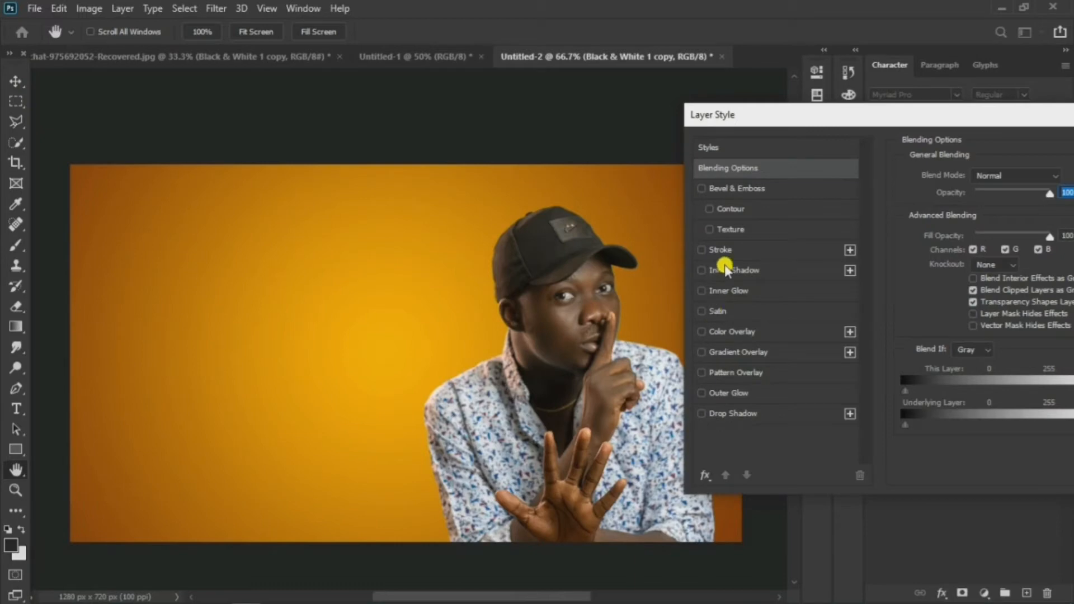
left_click(715, 250)
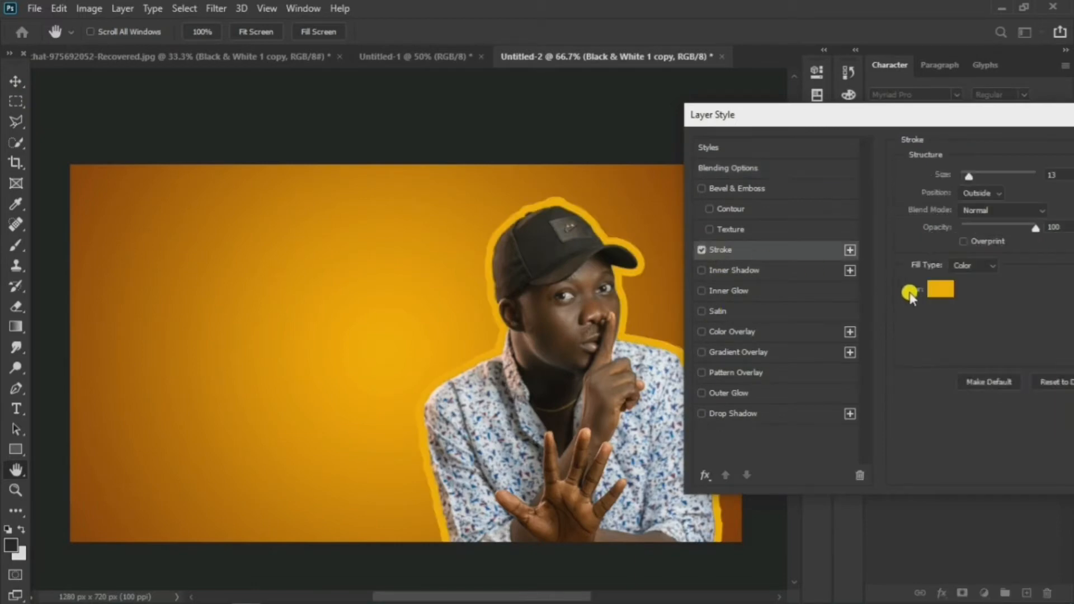
left_click(933, 291)
type("ffffff")
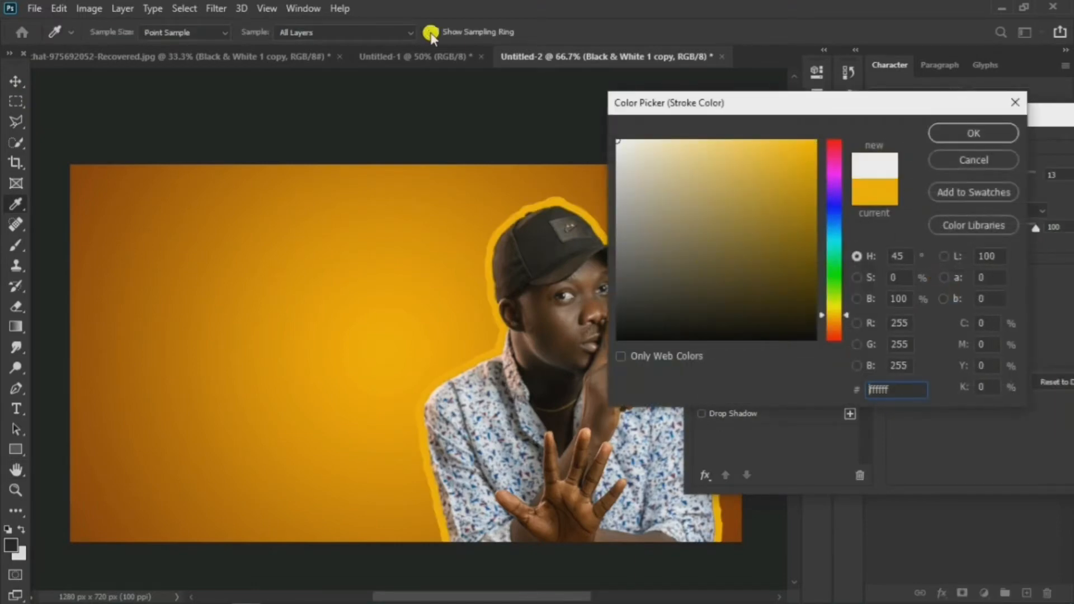
left_click_drag(799, 111, 882, 98)
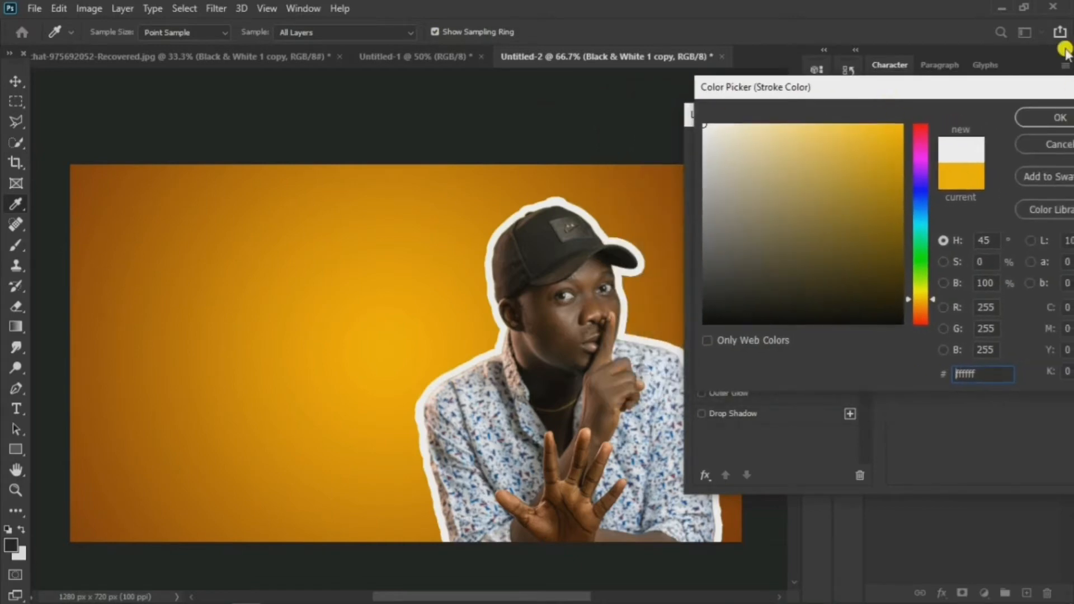
left_click(1043, 118)
- Reduce the man's white stroke size to 7 px and apply the layer style
left_click_drag(970, 176, 966, 176)
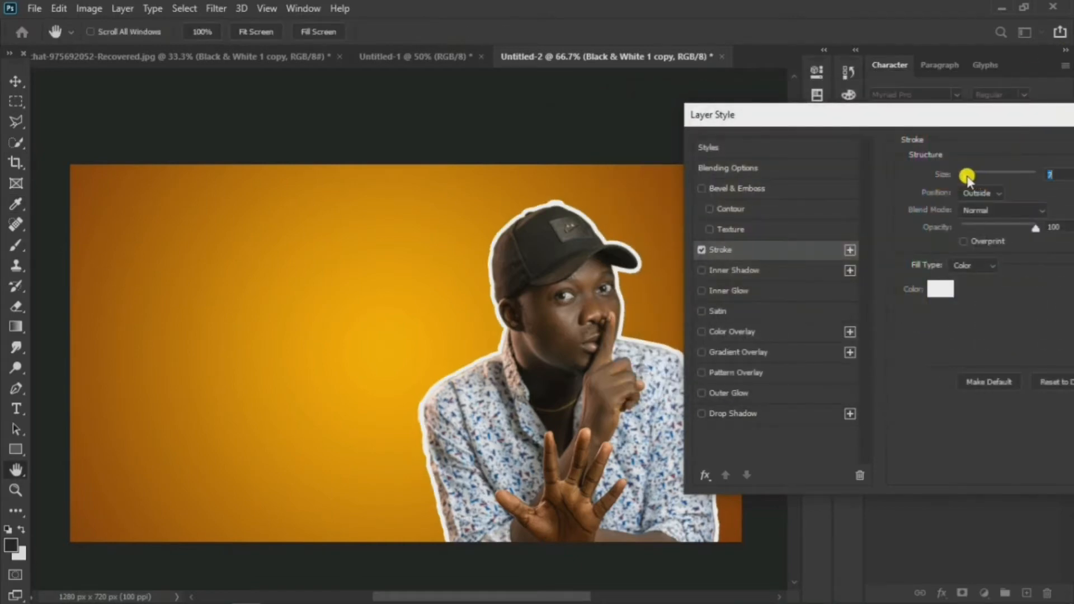
left_click_drag(954, 108, 705, 130)
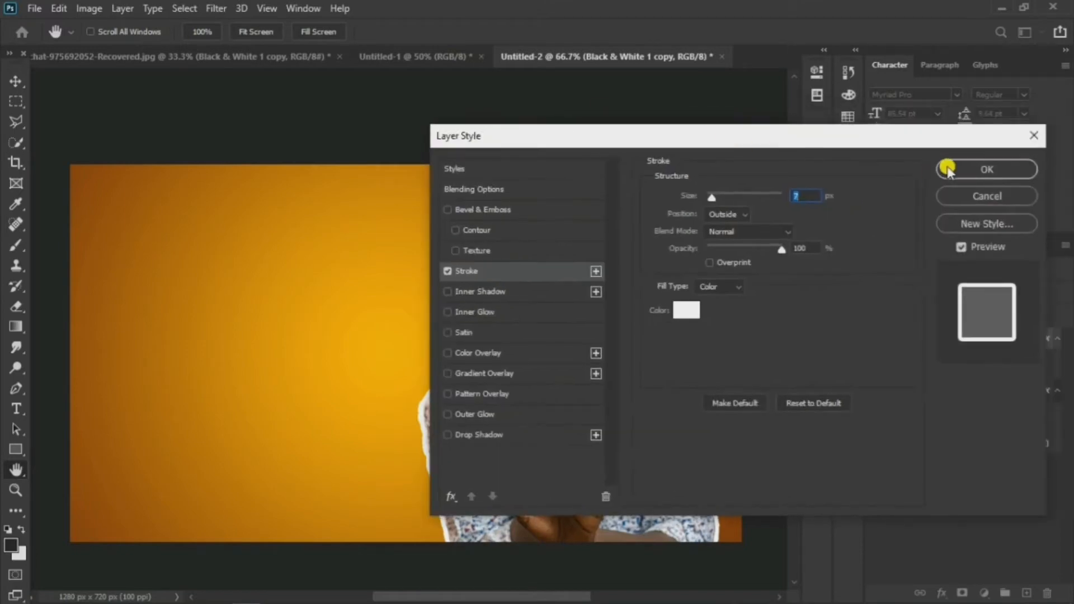
left_click(951, 168)
left_click(689, 112)
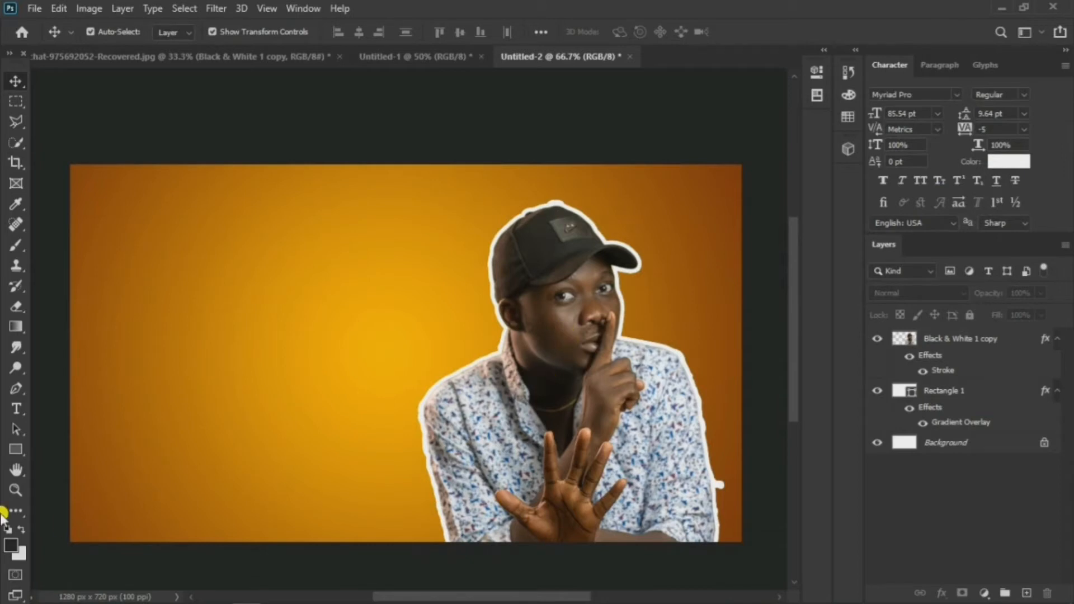
- Erase the stray stroked speck beside the man's right-hand sleeve with a 32 px eraser and shift him slightly to the right
left_click(16, 307)
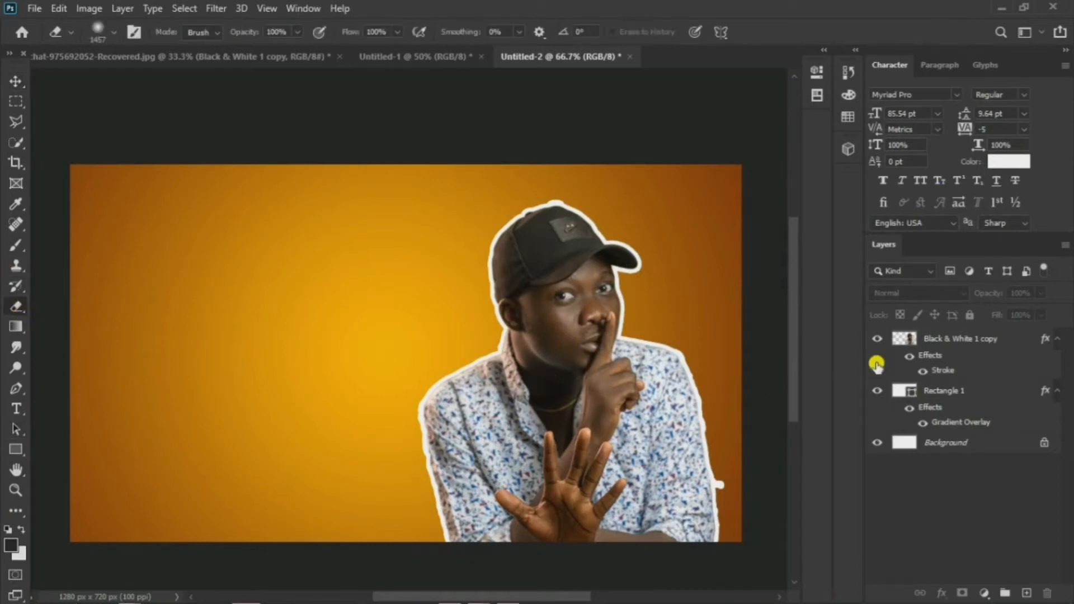
left_click(935, 337)
right_click(542, 354)
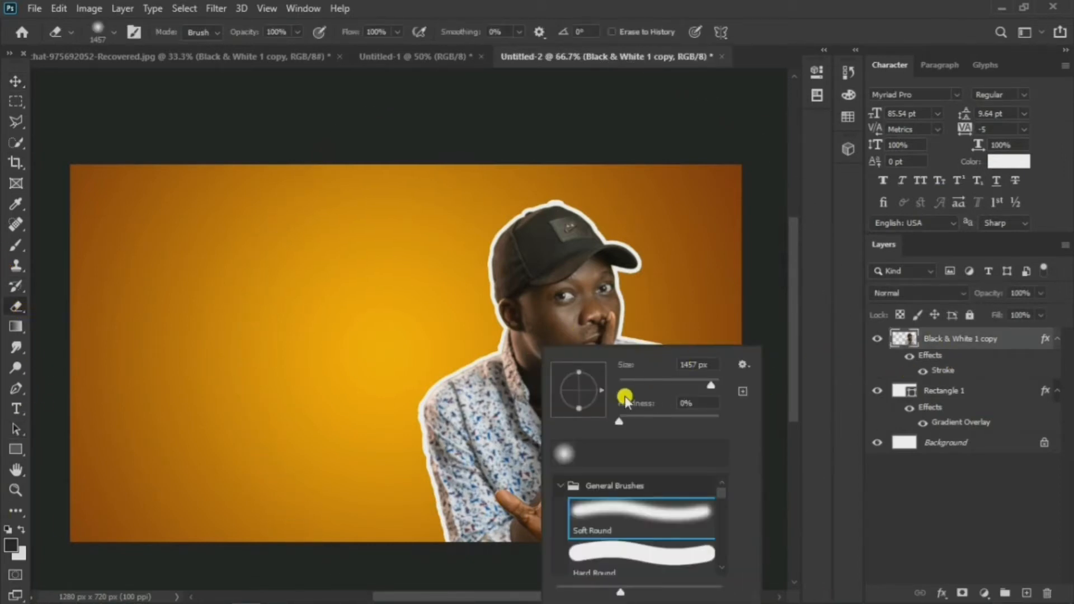
left_click_drag(648, 378, 647, 380)
left_click(634, 385)
left_click(644, 421)
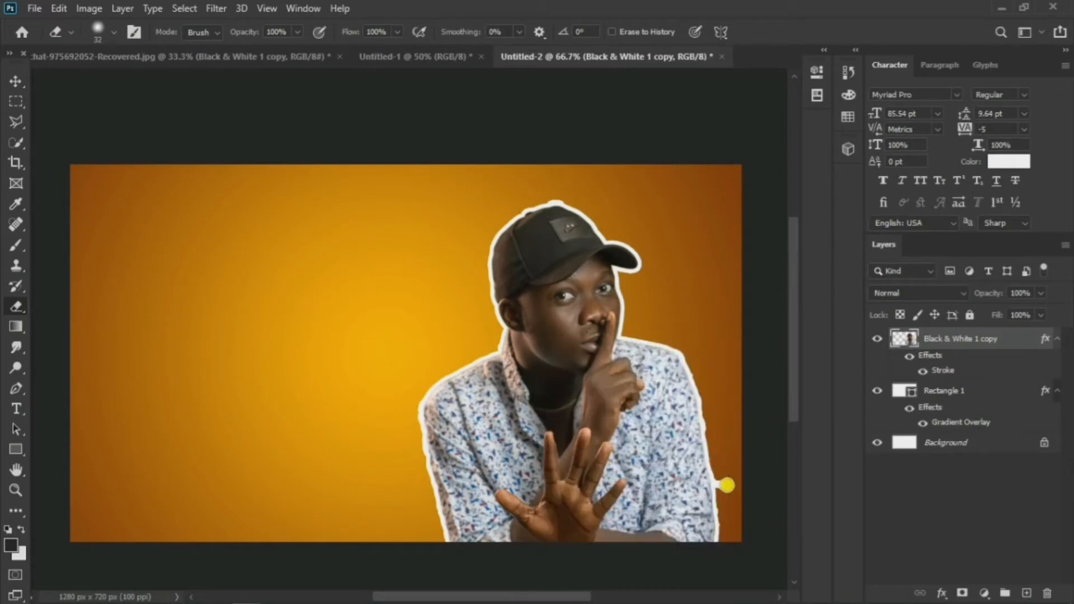
left_click_drag(723, 474, 724, 487)
left_click(15, 81)
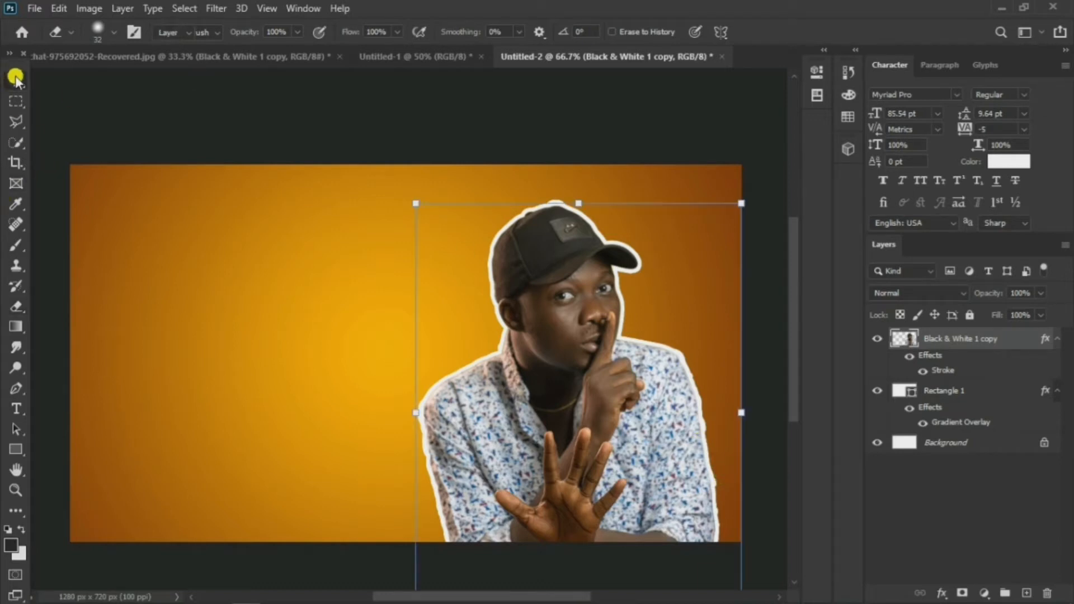
left_click_drag(541, 324, 554, 324)
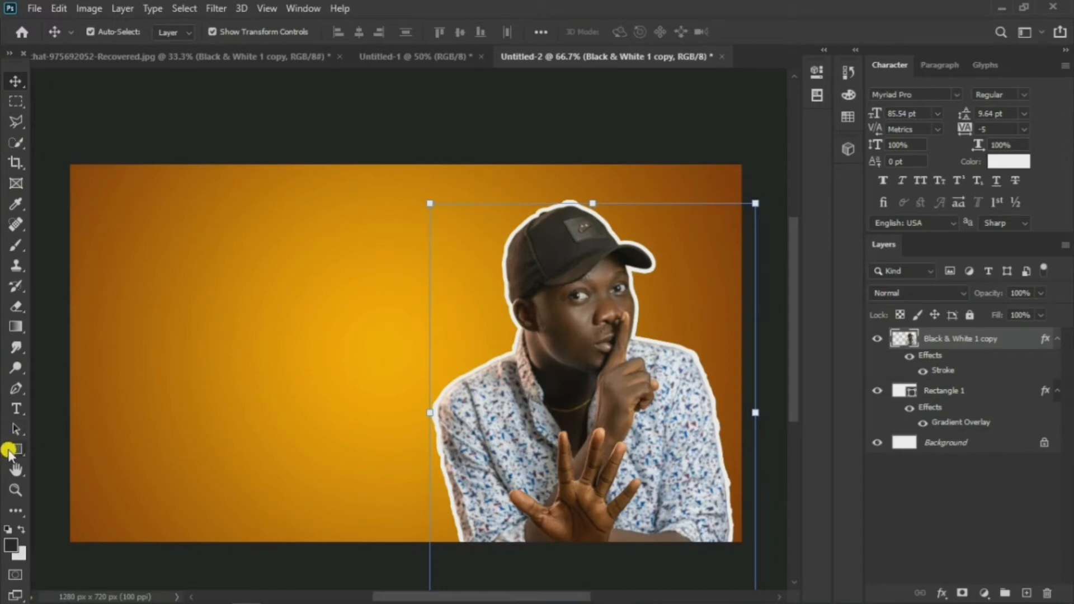
- Draw a white rectangle of about 551 × 116 px in the left half of the canvas and move it slightly down and right
left_click(11, 450)
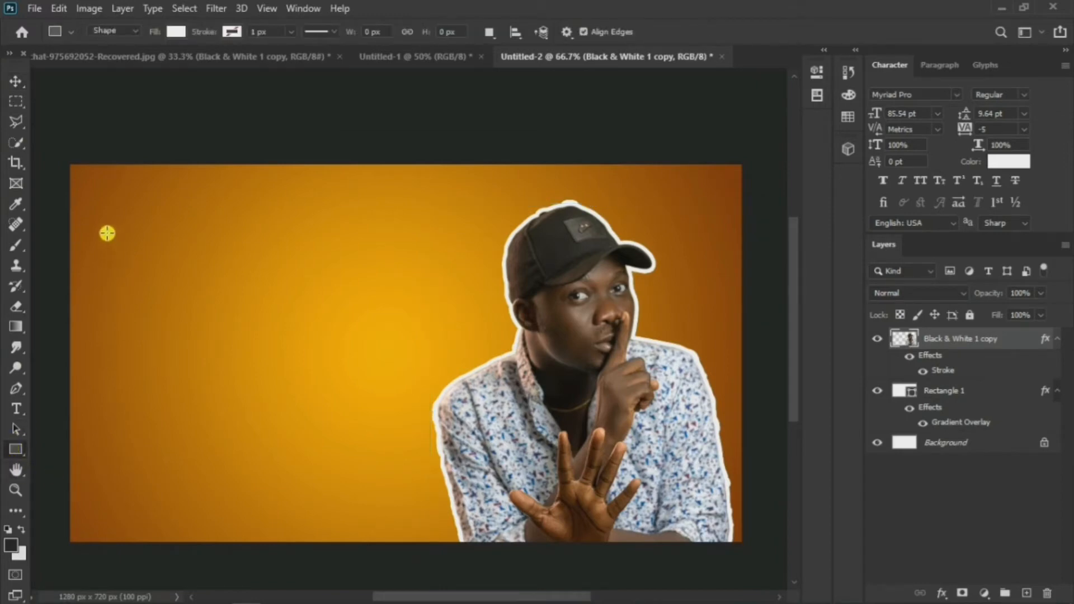
left_click_drag(107, 233, 396, 292)
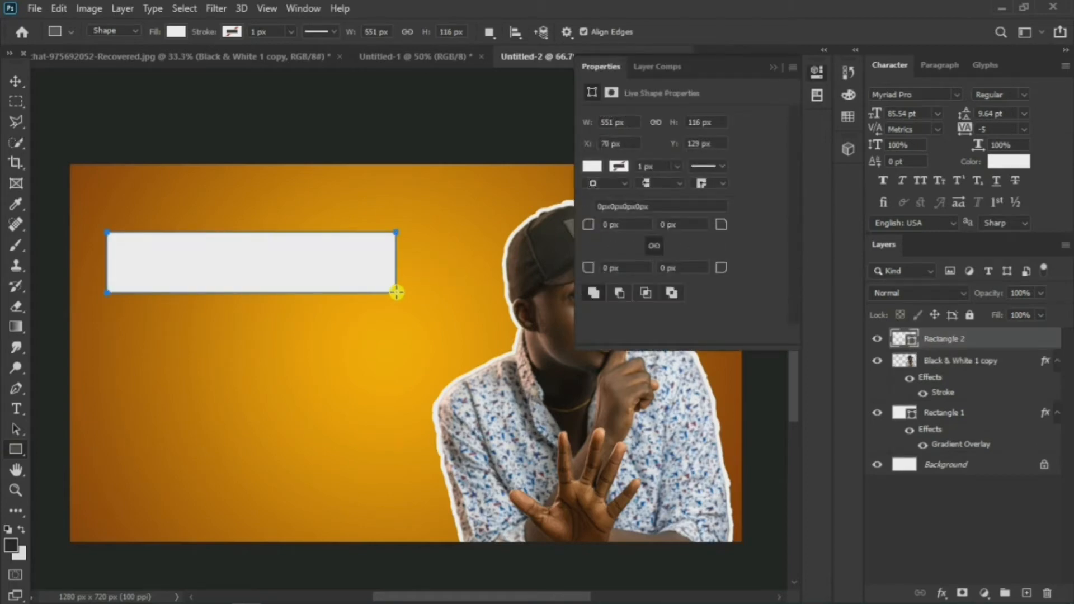
left_click(769, 66)
left_click(15, 80)
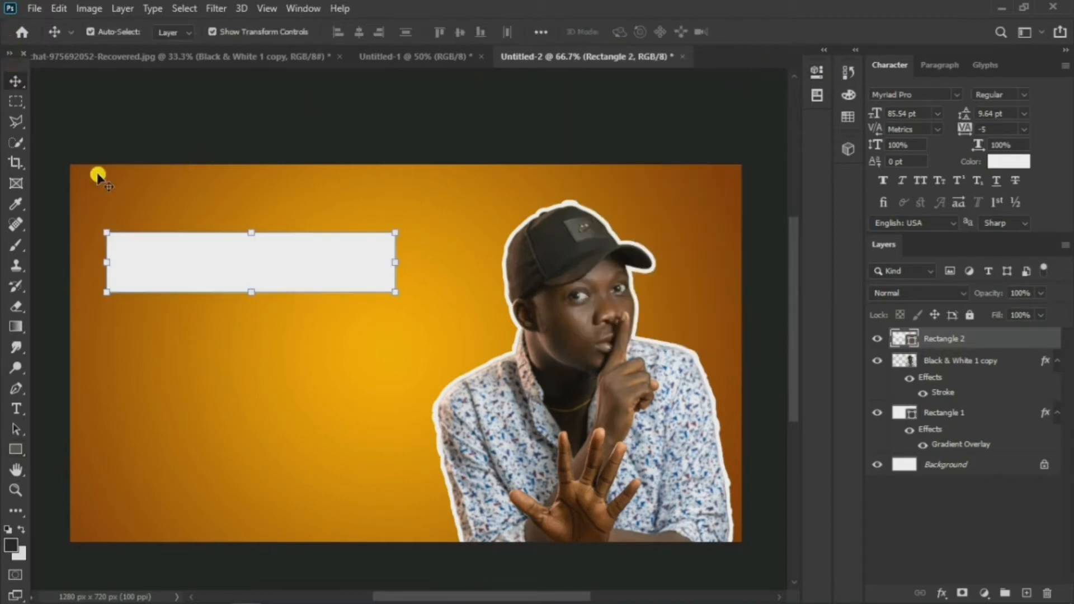
left_click_drag(311, 255, 337, 307)
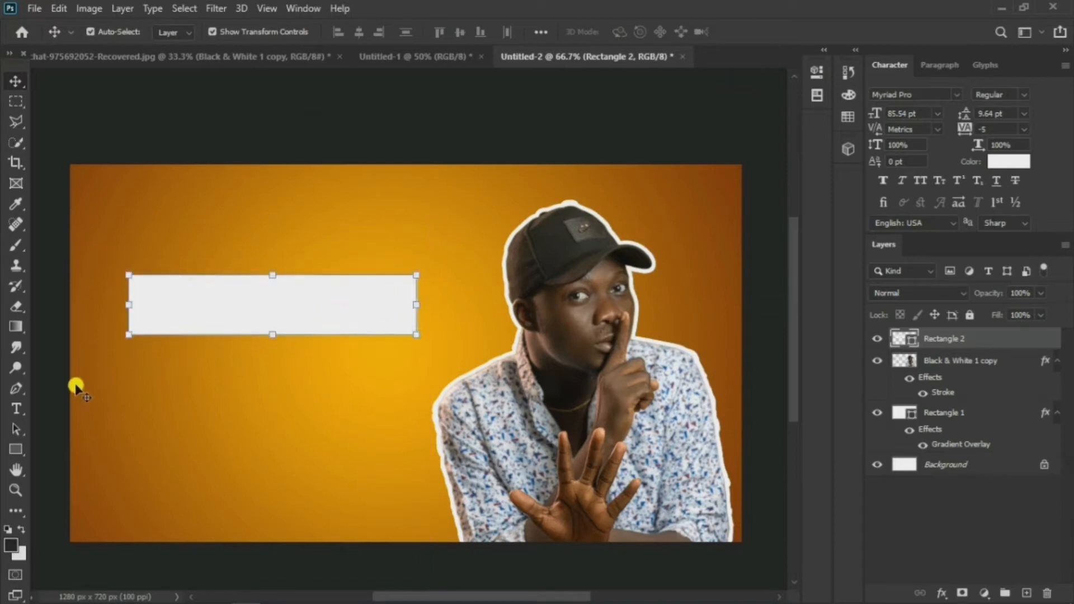
- Add a white text line reading HOW TO above the white rectangle, in Myriad Pro Regular at 85.54 pt
left_click(16, 409)
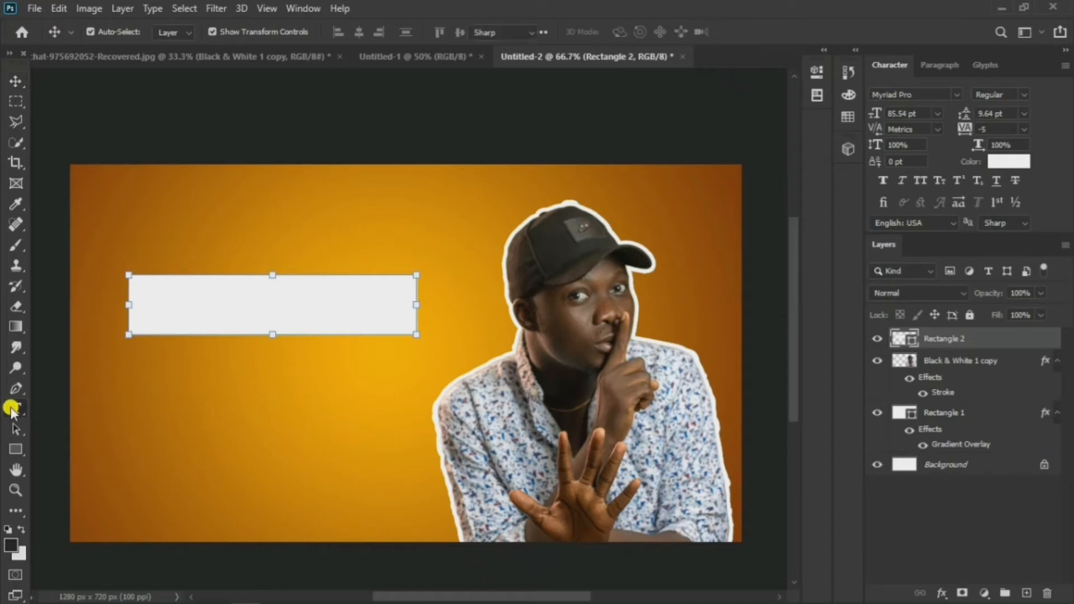
left_click(136, 250)
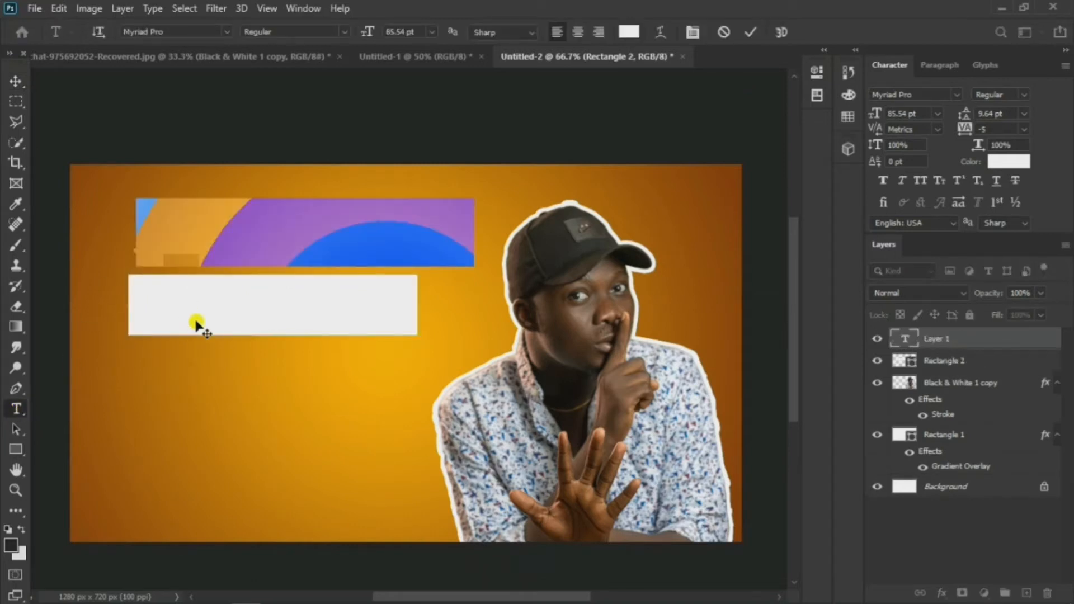
key("BackSpace")
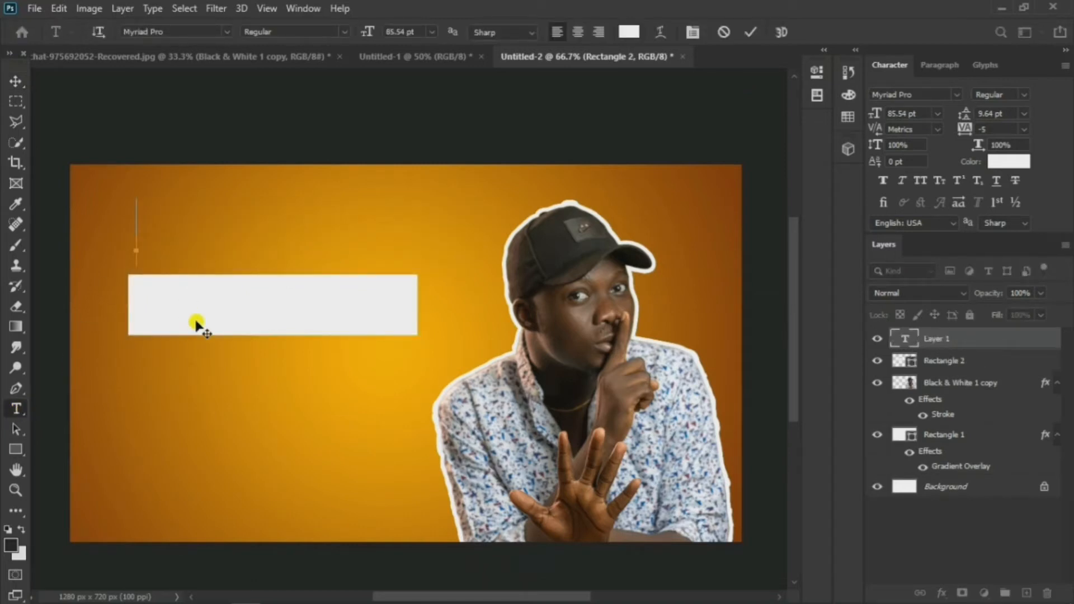
type("h")
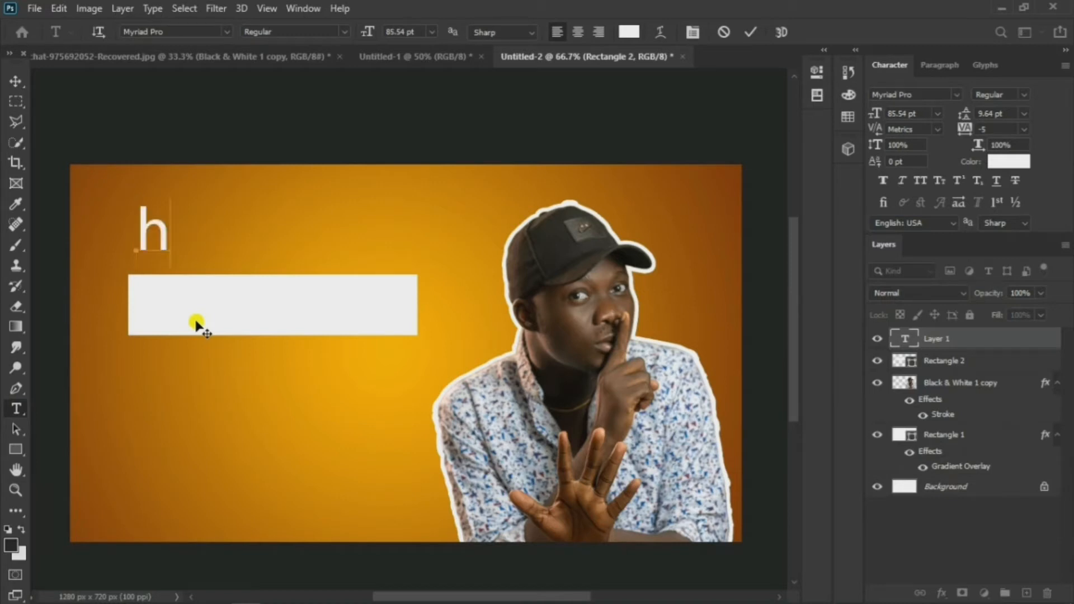
type("o")
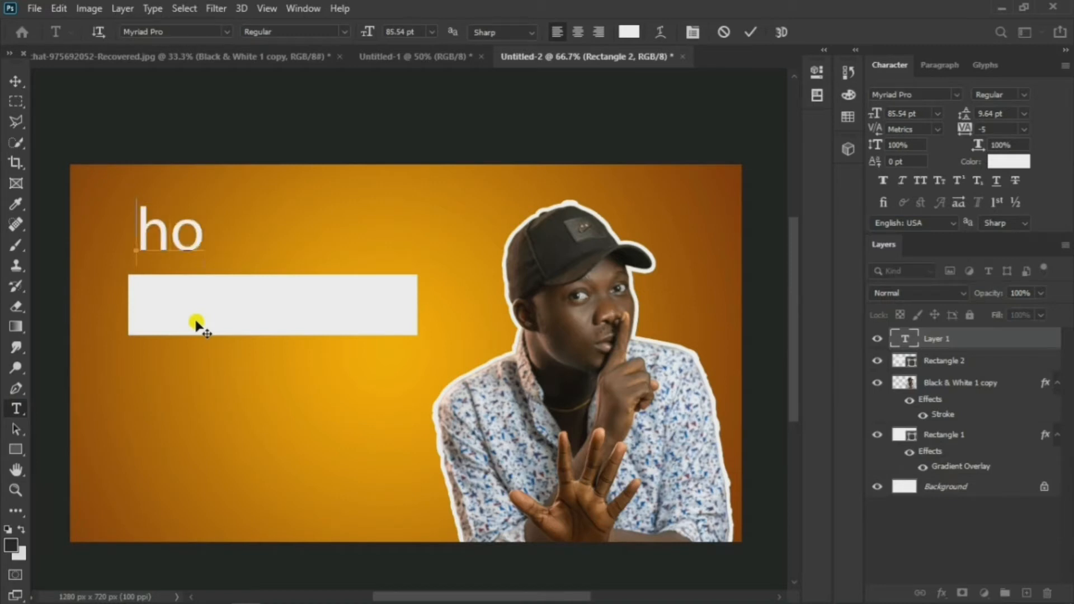
key("BackSpace")
key("BackSpace")
type("HO")
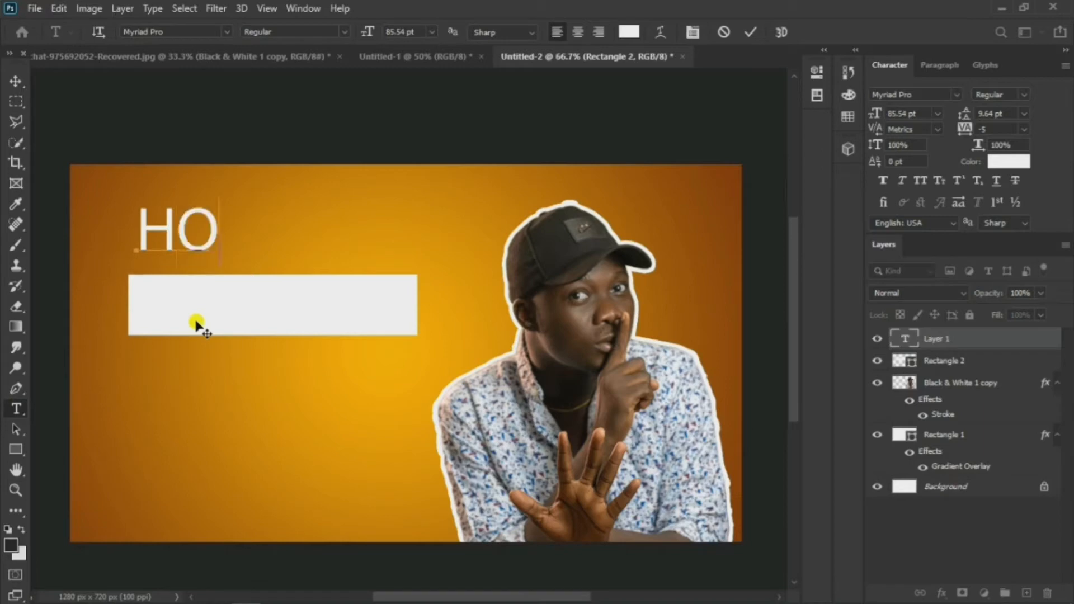
type("W TO")
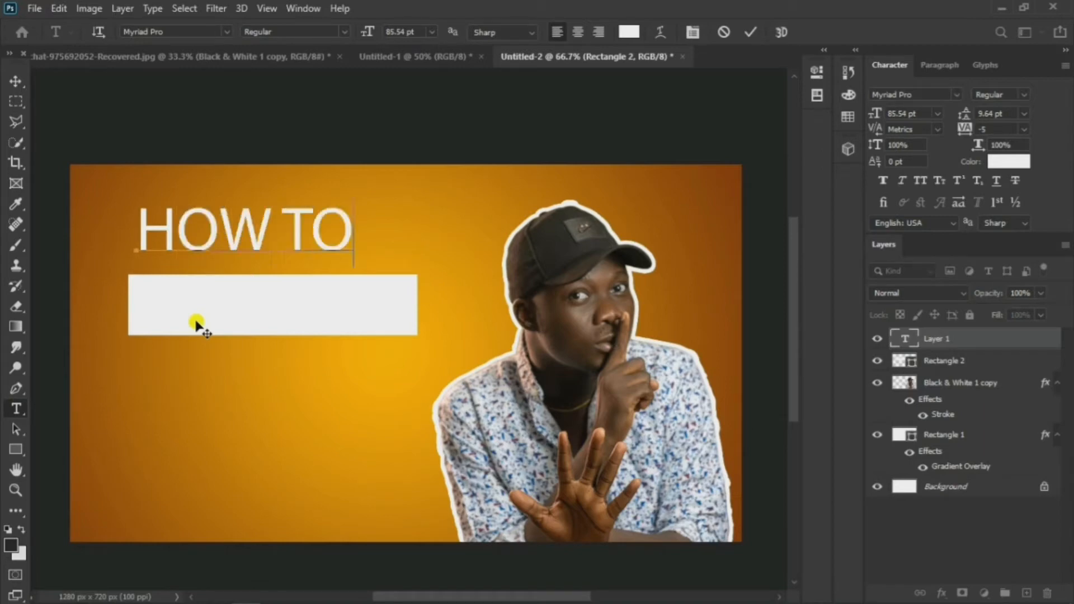
type(" C")
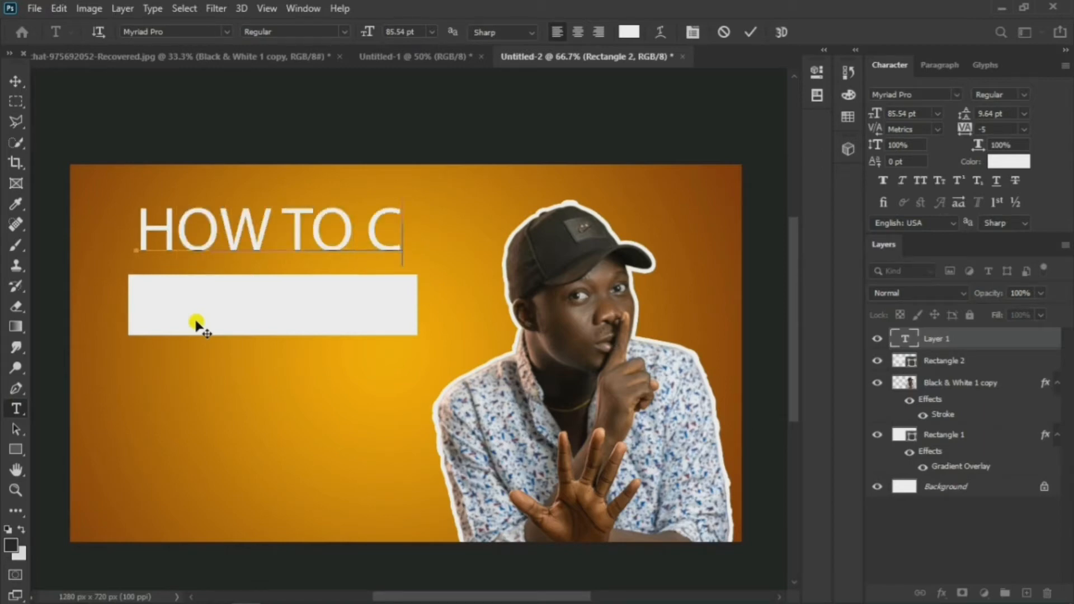
type("REATE")
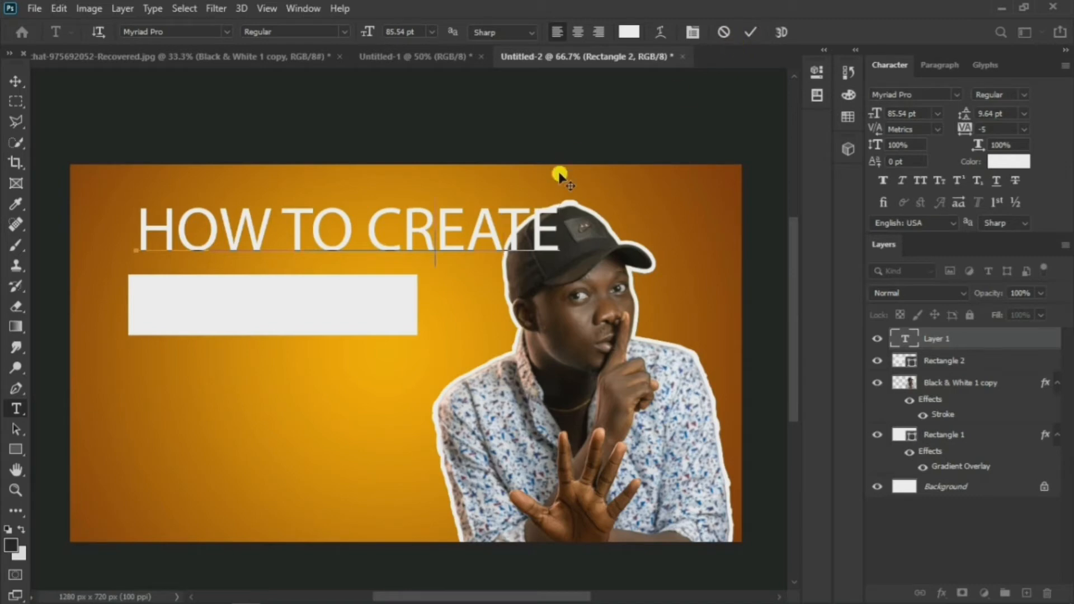
key("BackSpace")
key("BackSpace")
key("BackSpace")
key("BackSpace")
key("BackSpace")
key("BackSpace")
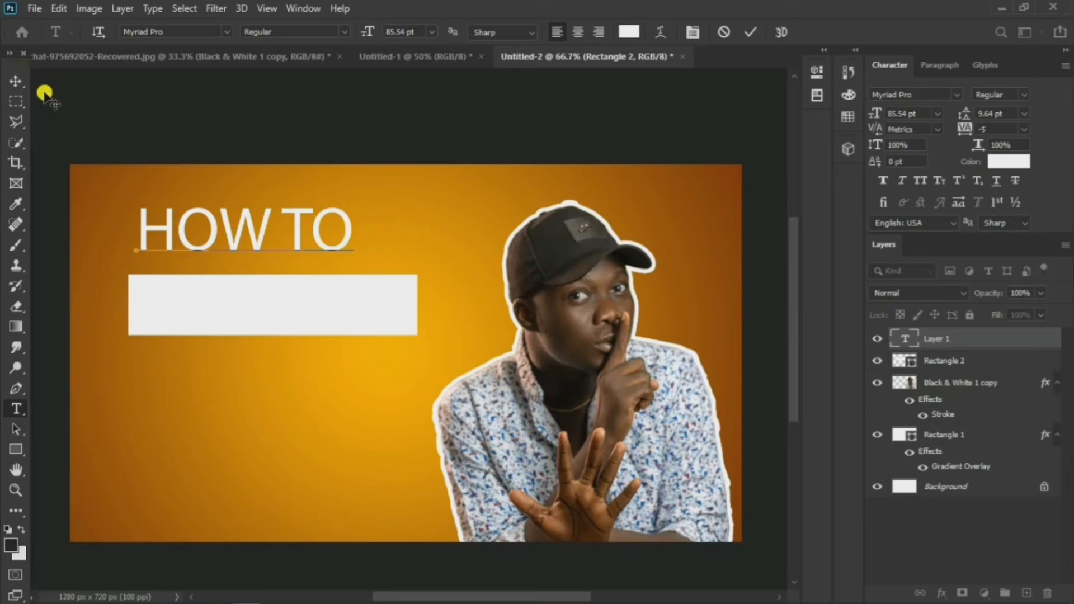
- Commit the HOW TO text, set its font style to Bold and move it onto the white rectangle
left_click(16, 79)
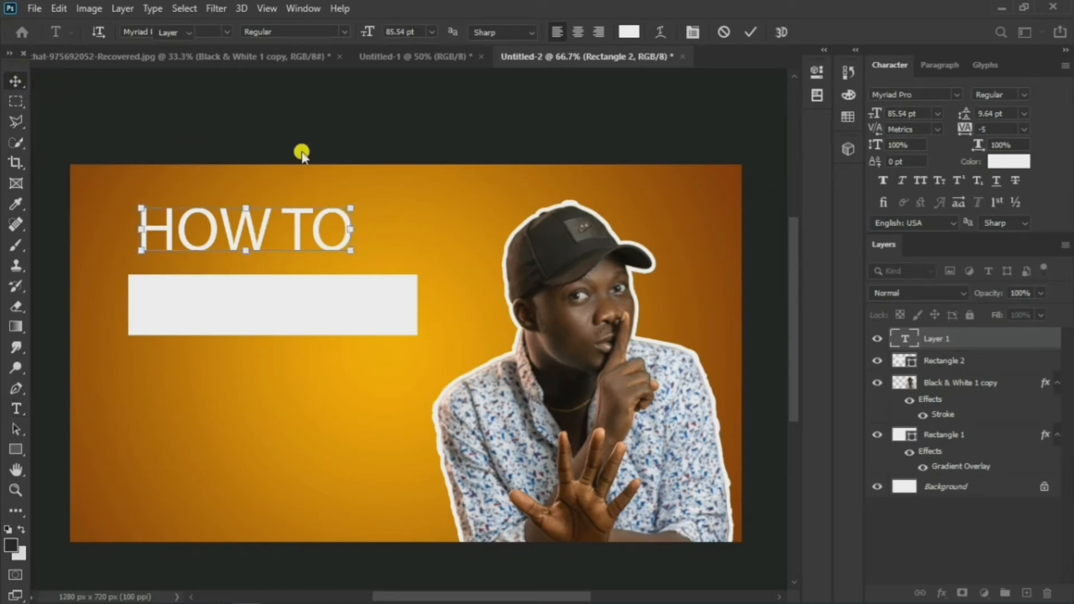
left_click(1027, 94)
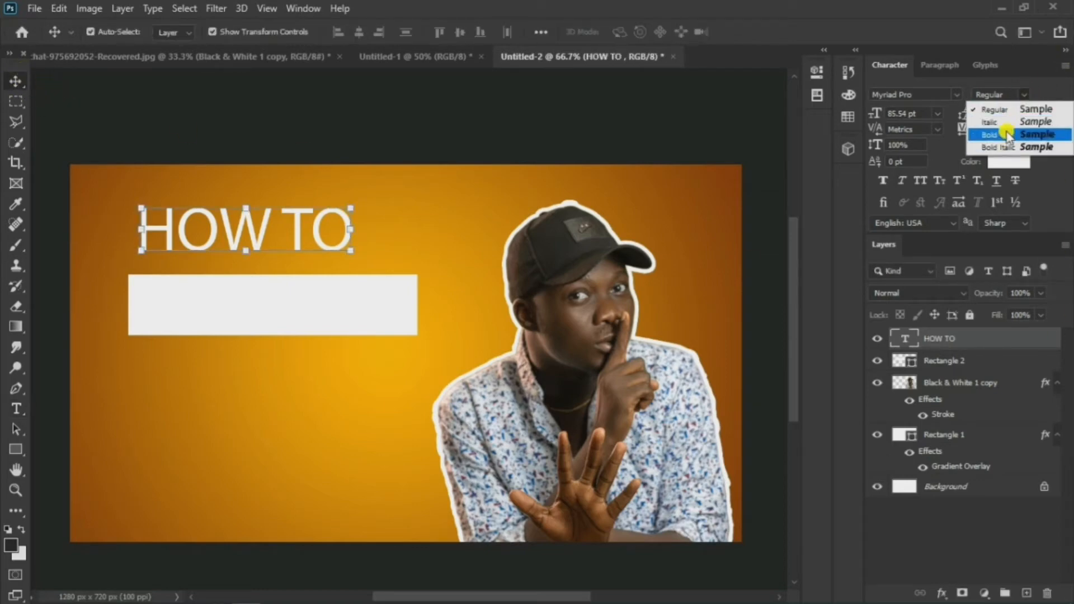
left_click(1007, 134)
left_click_drag(343, 227, 358, 312)
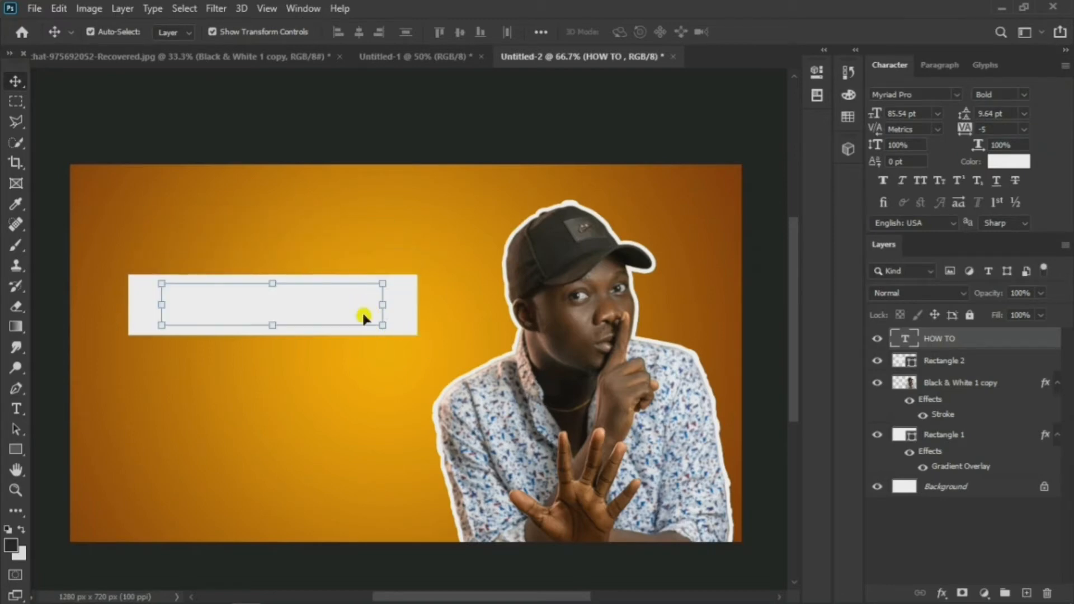
- Change the fill colour of the rectangle behind HOW TO to dark orange c24000
left_click(413, 311)
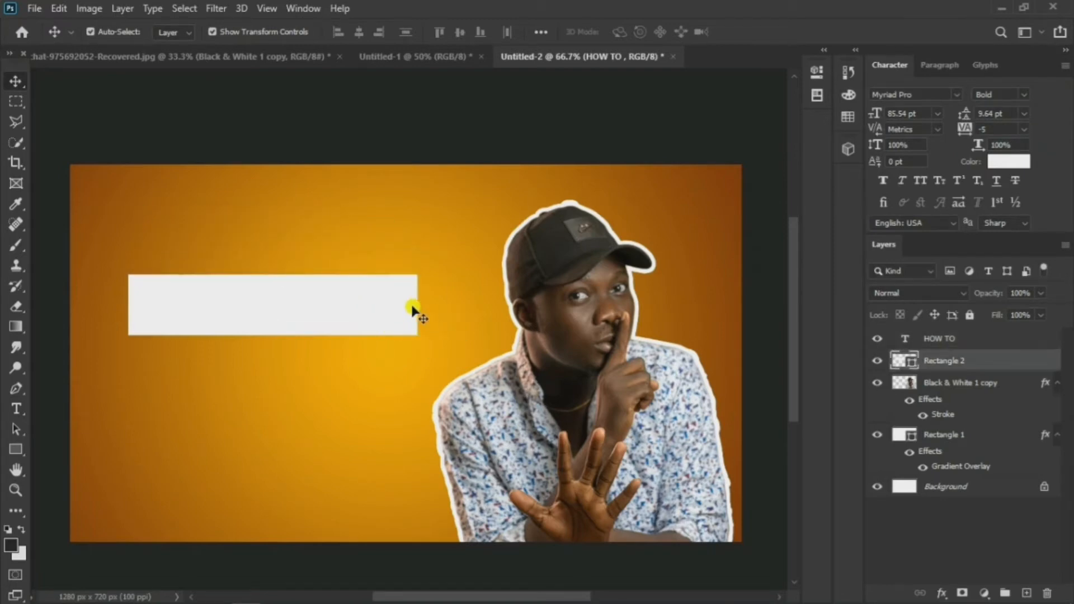
double_click(912, 361)
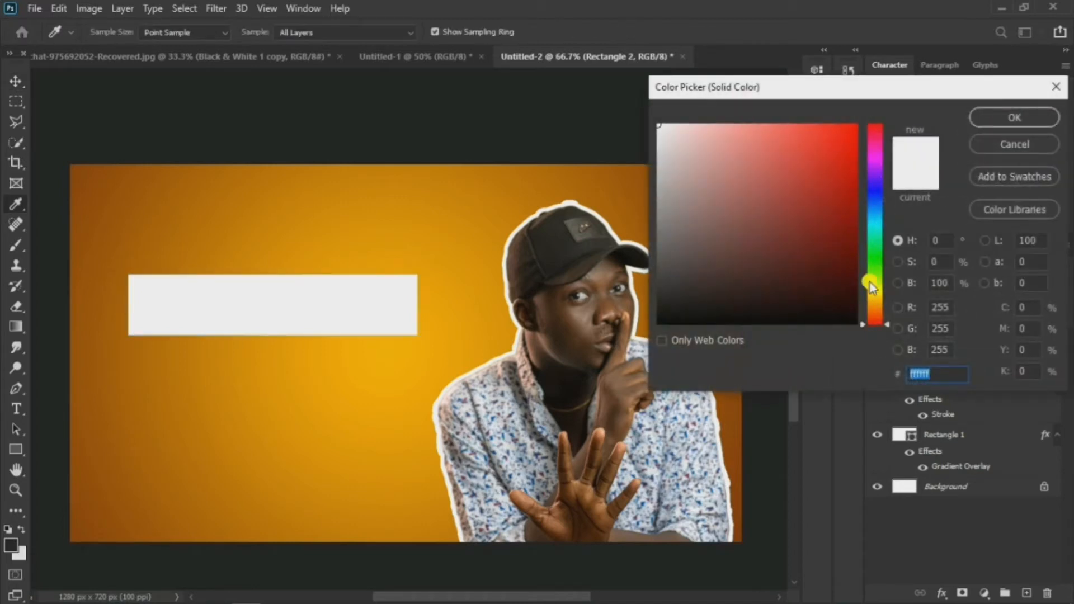
left_click(871, 282)
left_click_drag(851, 233, 891, 172)
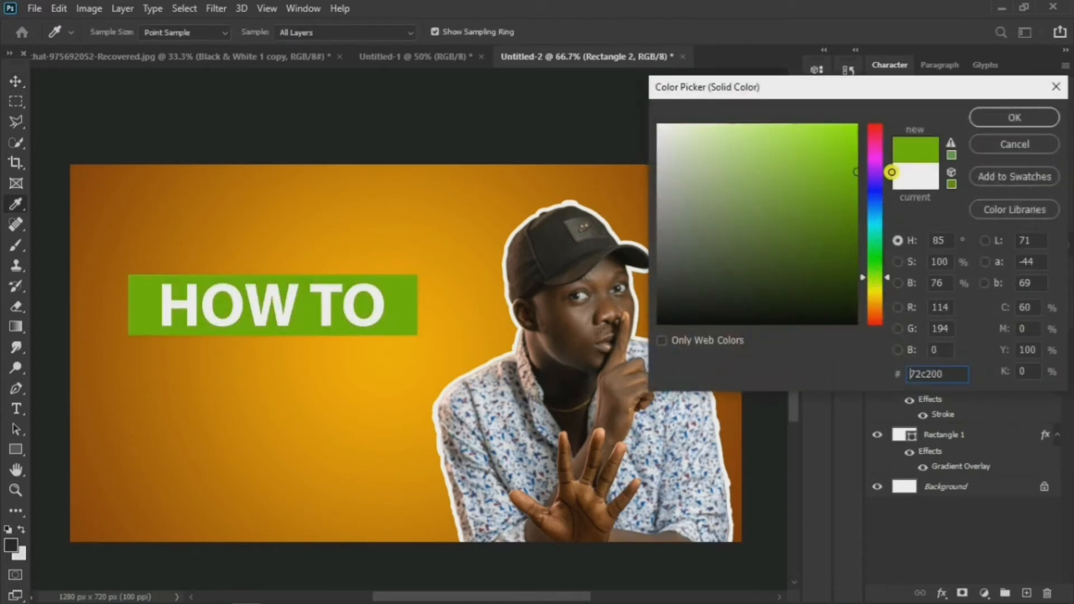
left_click(883, 312)
left_click_drag(880, 313, 881, 317)
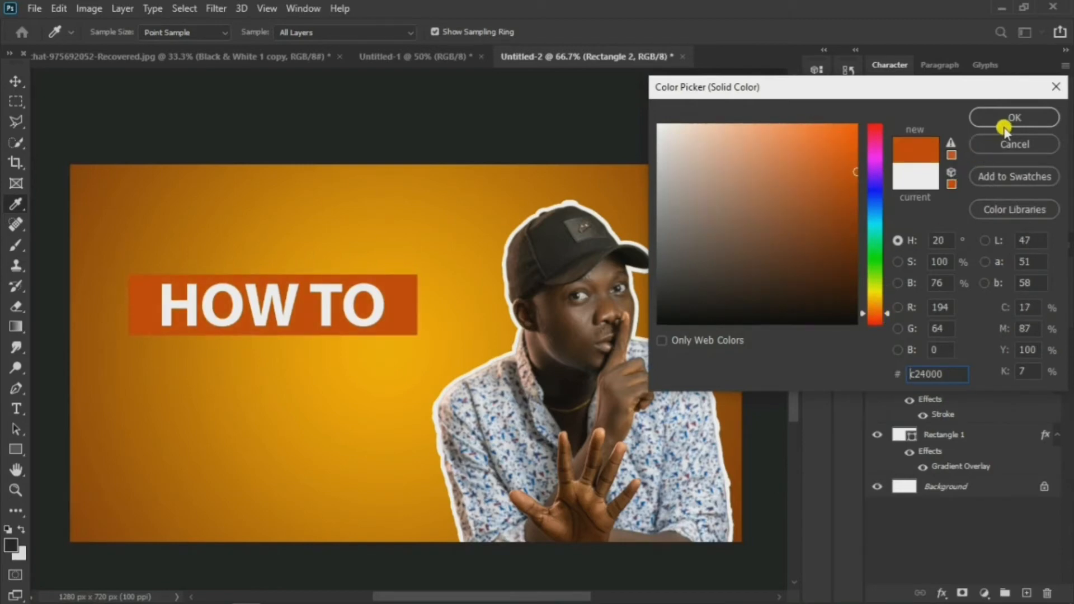
left_click(990, 116)
- Scale the HOW TO text to about 106.41% and centre it within the dark orange rectangle
key("v")
left_click(359, 304)
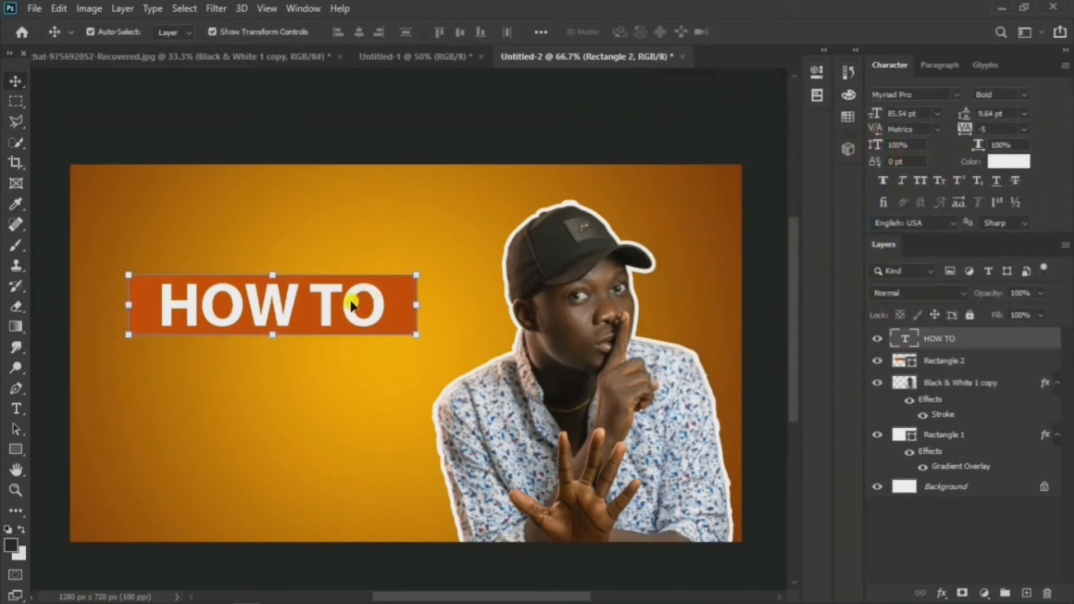
left_click_drag(384, 327, 407, 340)
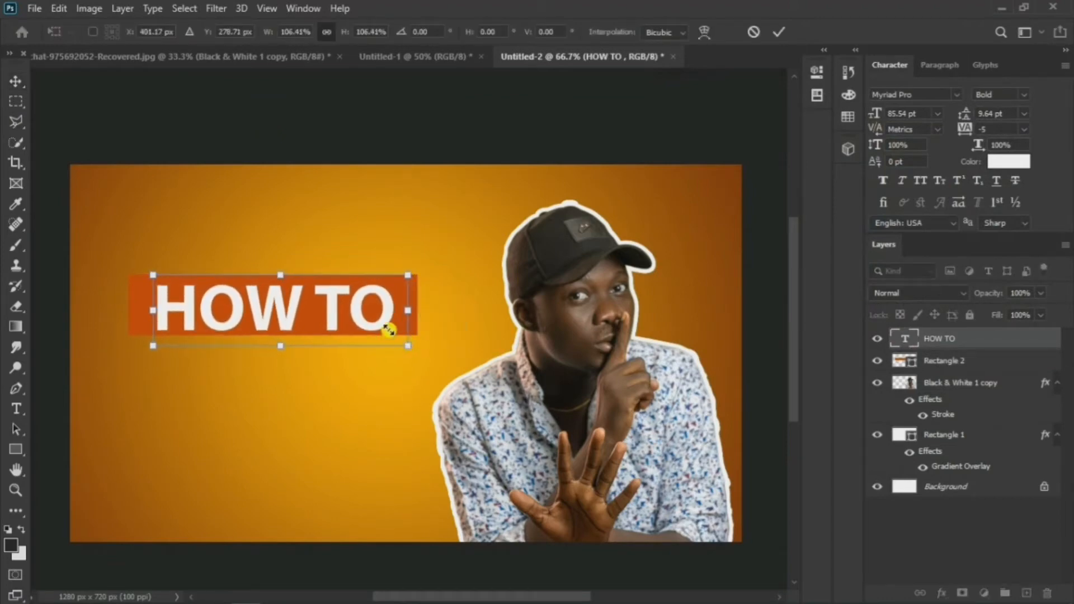
left_click_drag(360, 307, 357, 304)
key("Down")
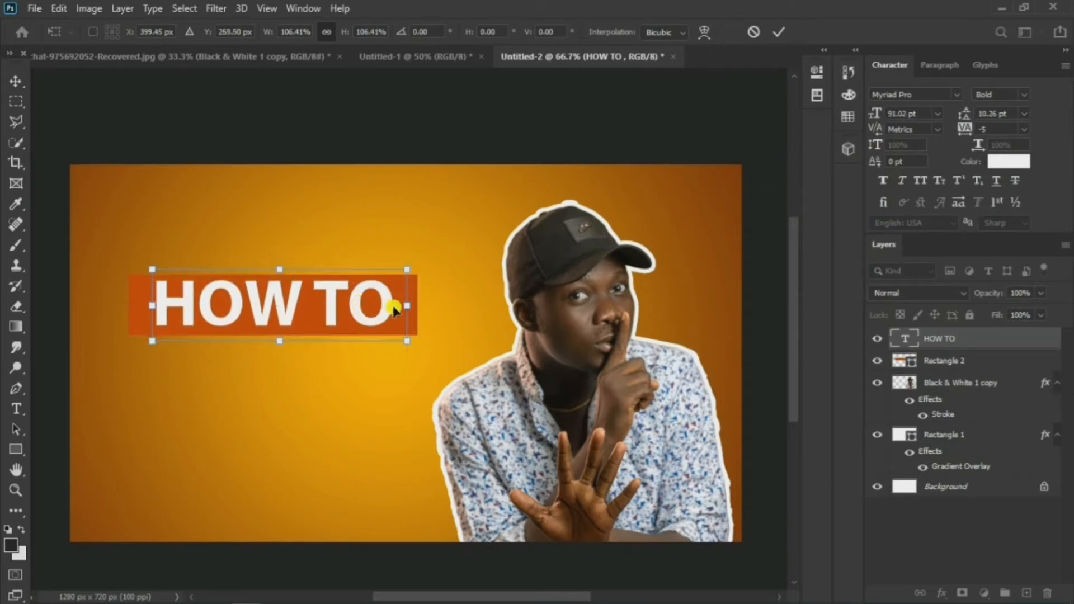
key("Down")
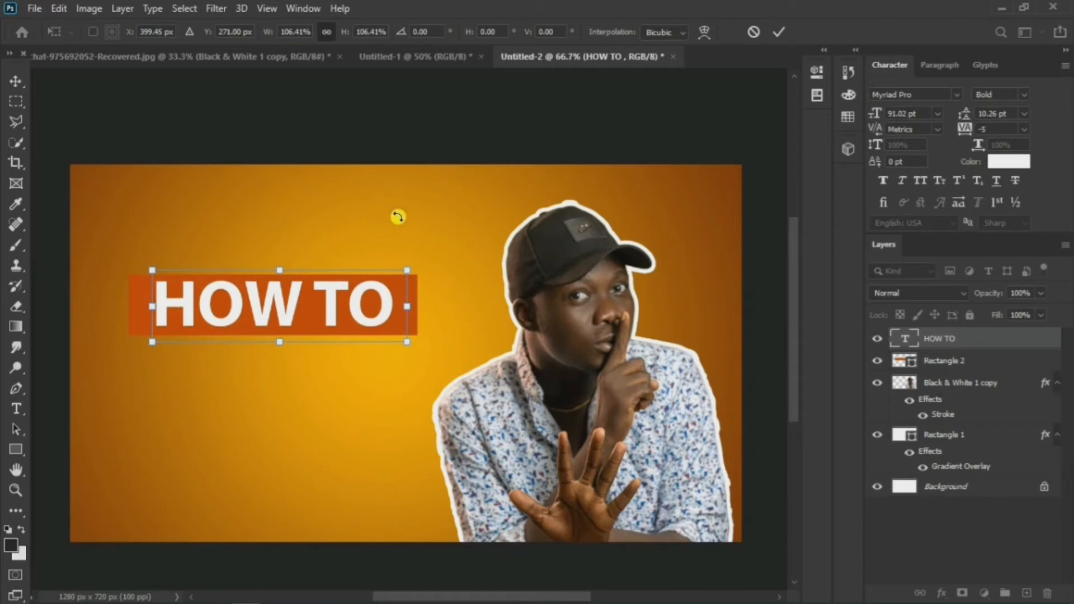
left_click(778, 32)
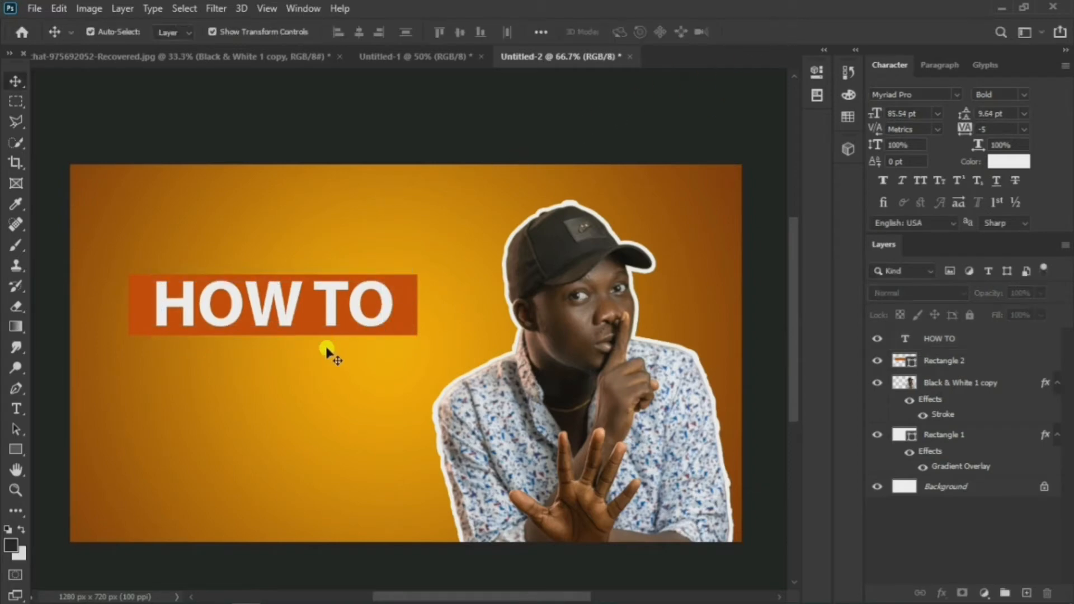
- Duplicate the HOW TO text layer and place the copy directly below the dark orange rectangle
left_click(330, 307)
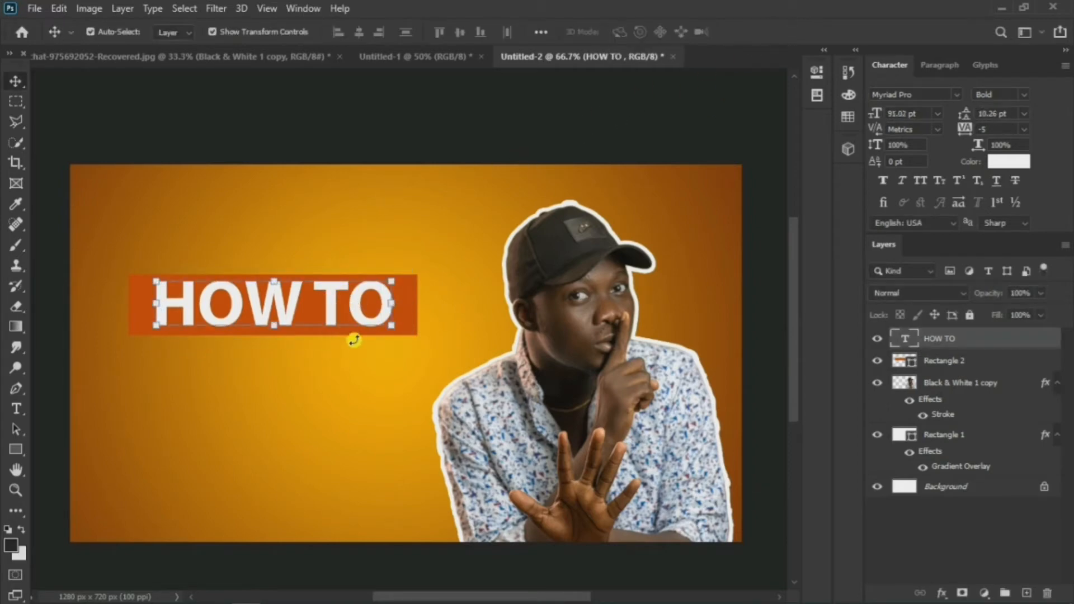
key("ctrl")
key("ctrl+j")
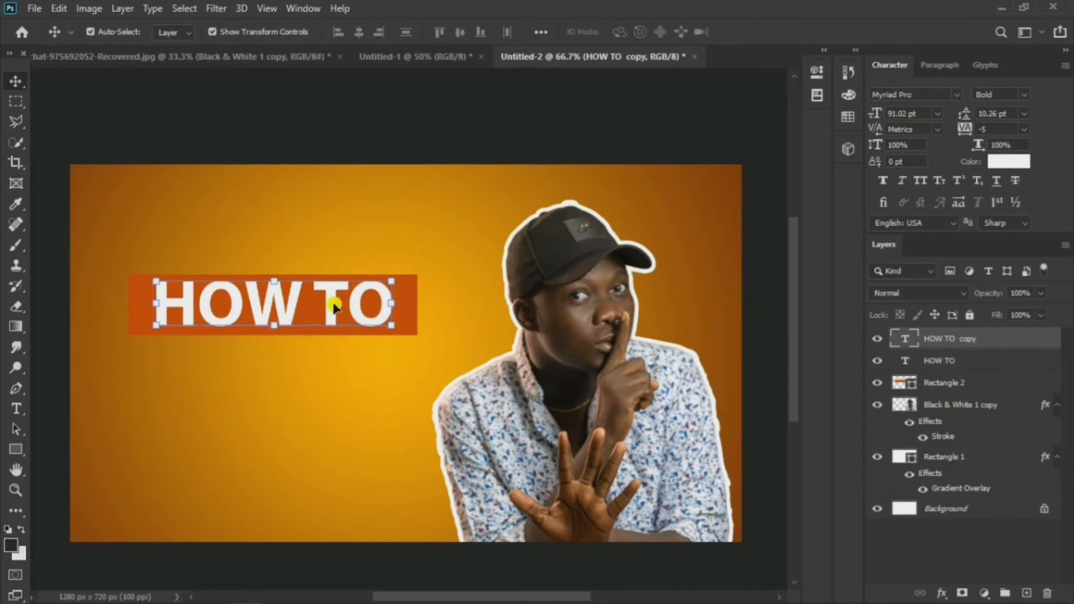
left_click_drag(333, 305, 330, 383)
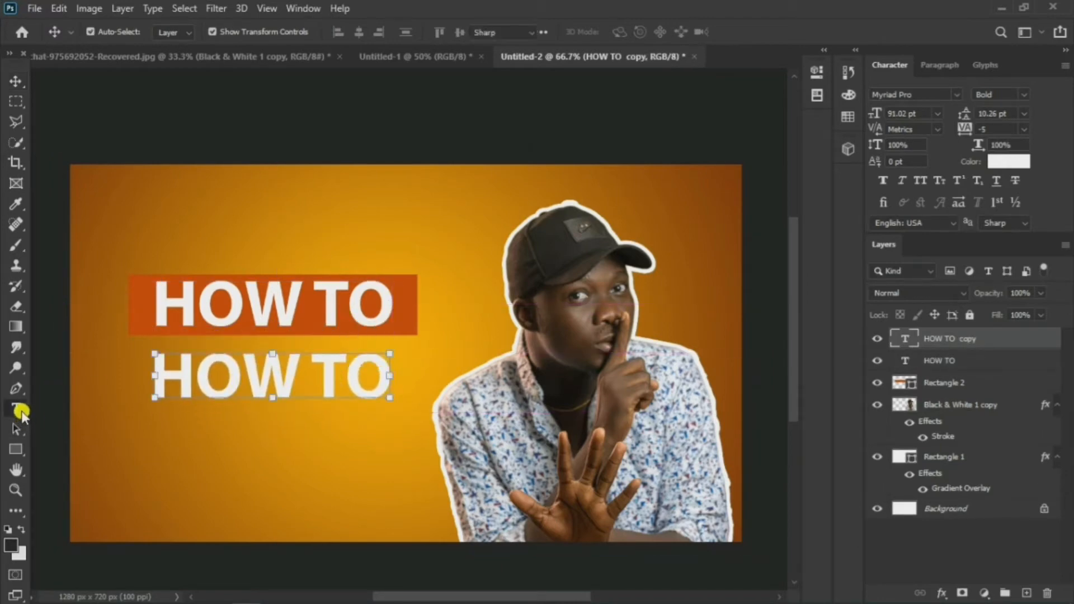
- Replace the wording of the lower HOW TO copy with CREATE
left_click(17, 409)
left_click_drag(389, 372, 81, 415)
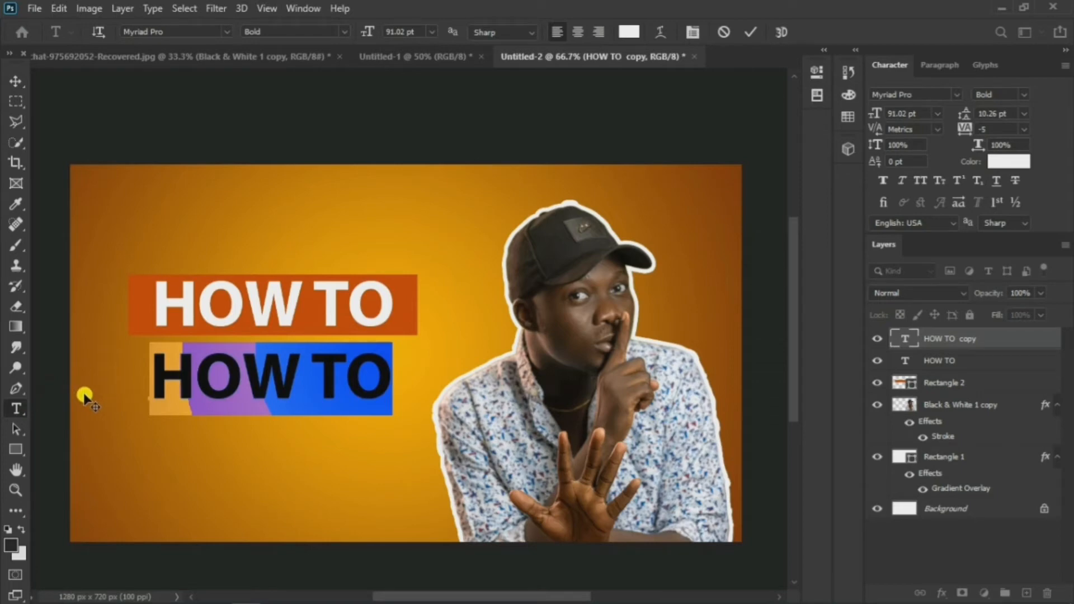
type("CRE")
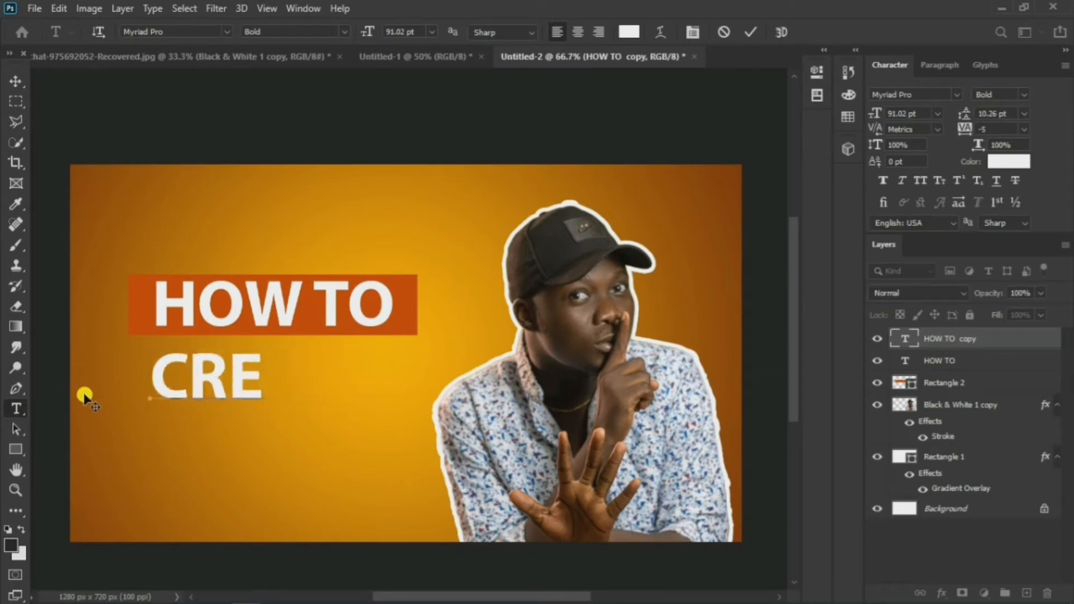
type("AT")
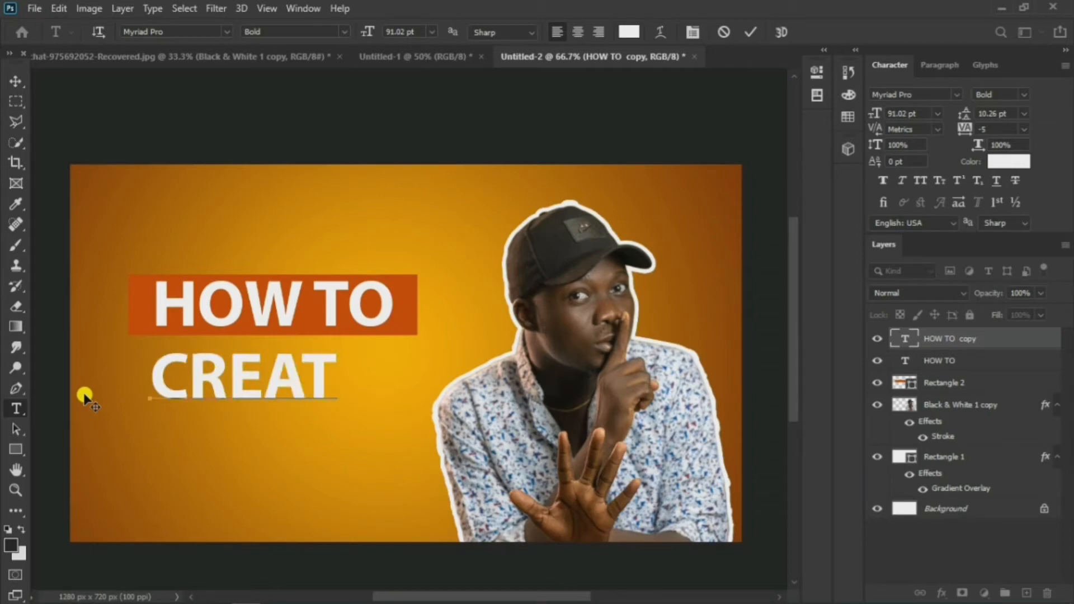
type("E")
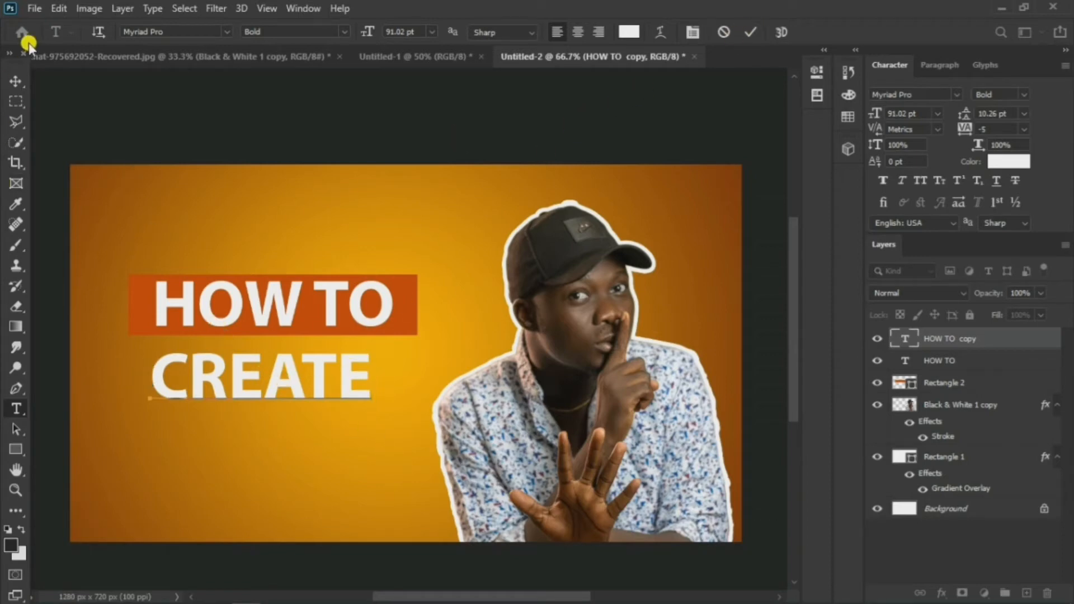
left_click(15, 81)
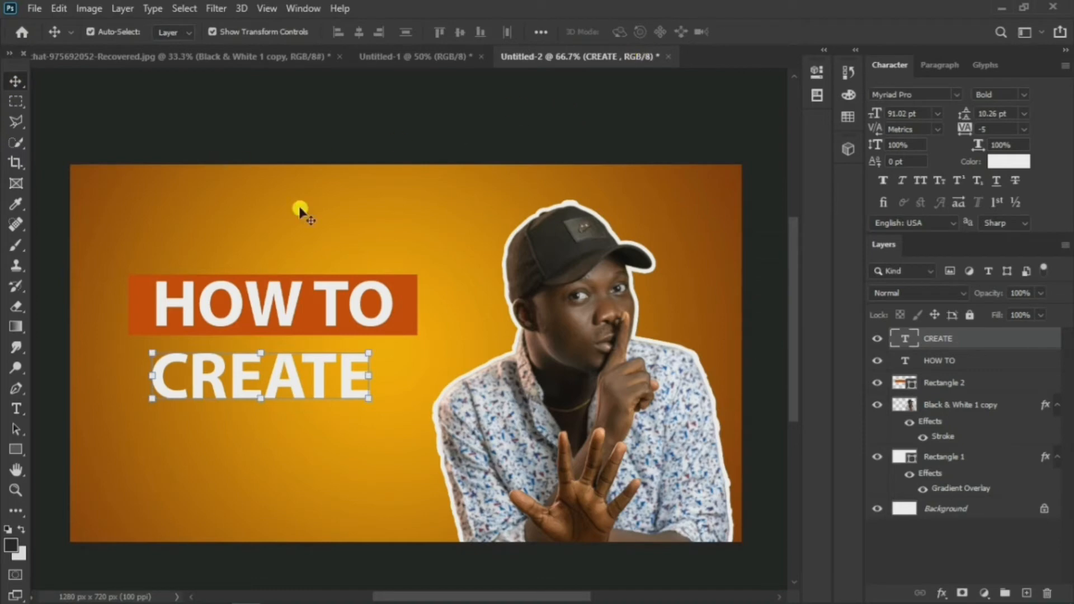
- Duplicate the dark orange rectangle and move the copy straight down behind the CREATE text
left_click(406, 319)
key("ctrl+j")
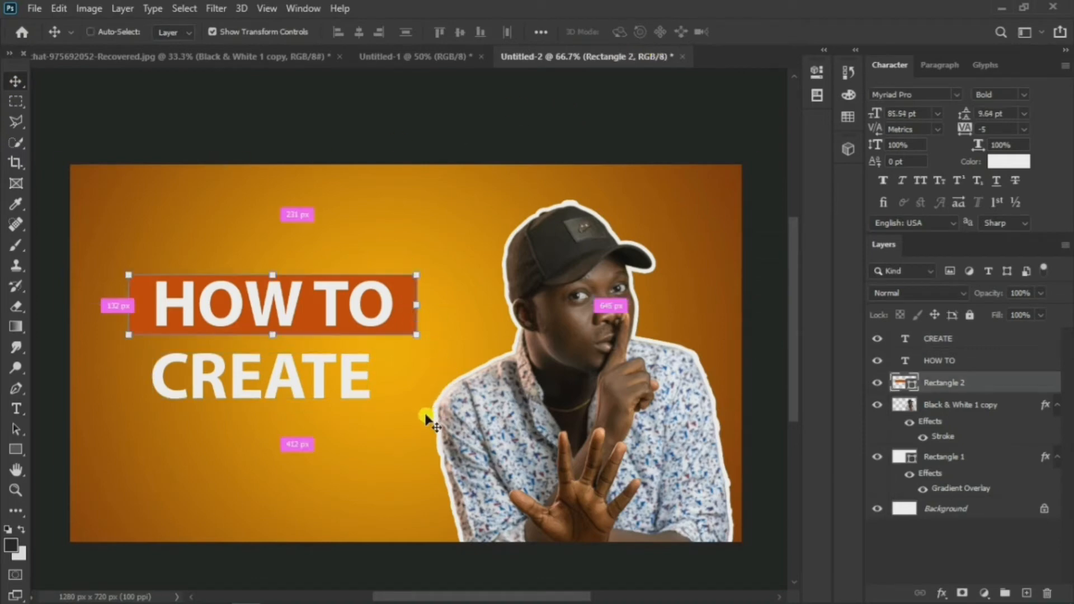
left_click_drag(396, 330, 402, 401)
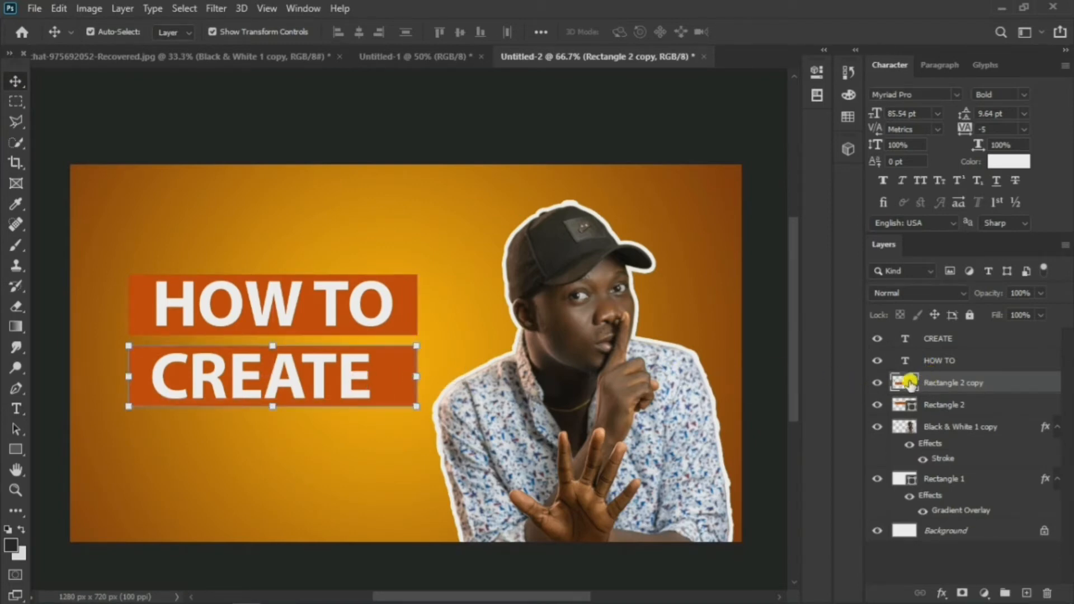
- Recolour the rectangle behind the CREATE text to teal (#00b8a0) and deselect it
double_click(904, 386)
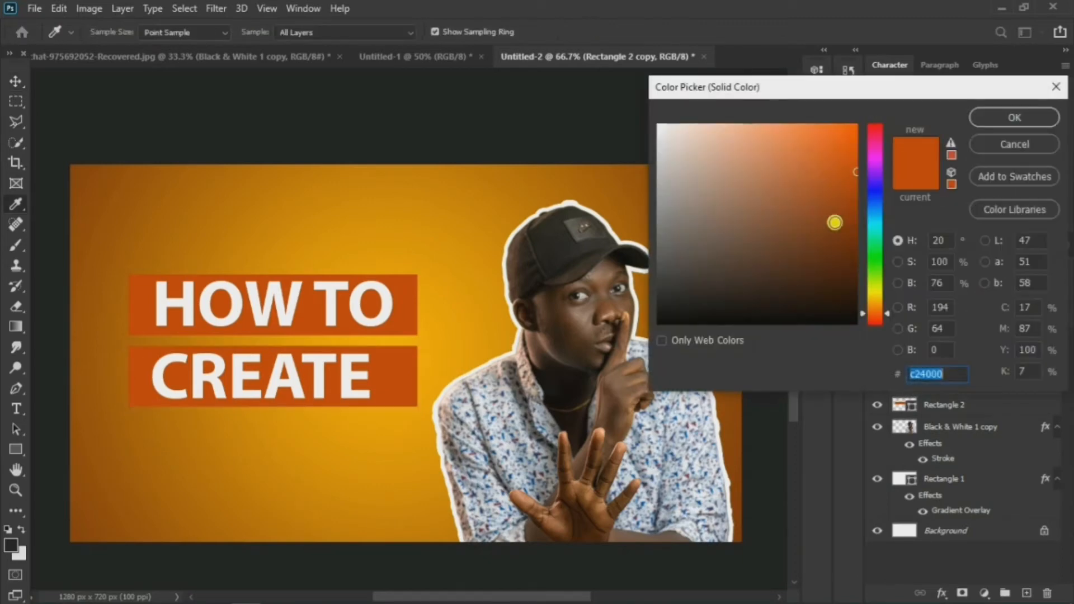
left_click(876, 278)
left_click(876, 226)
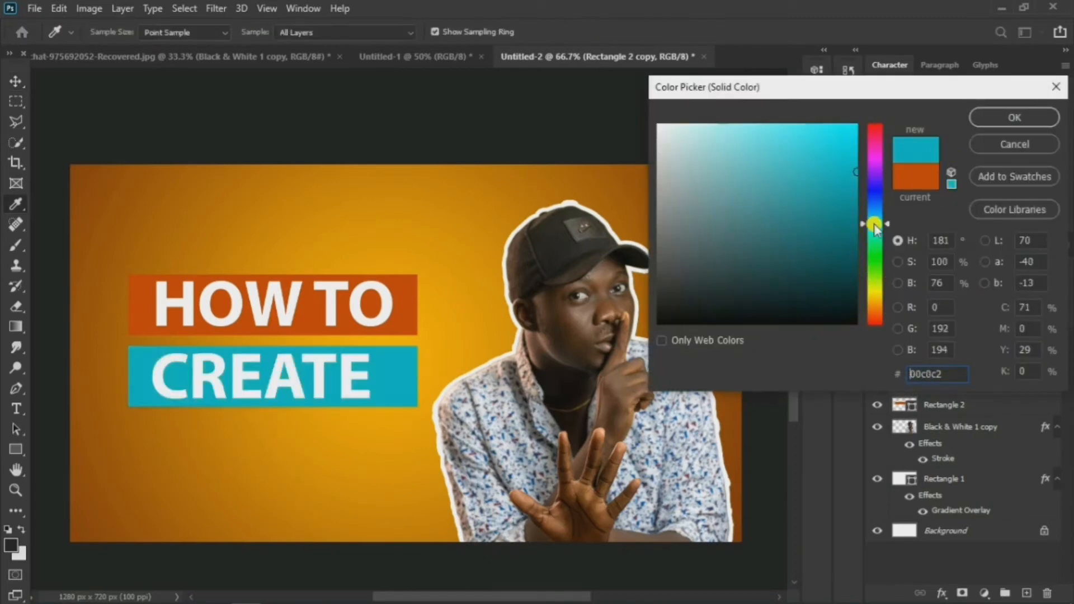
left_click_drag(875, 226, 874, 232)
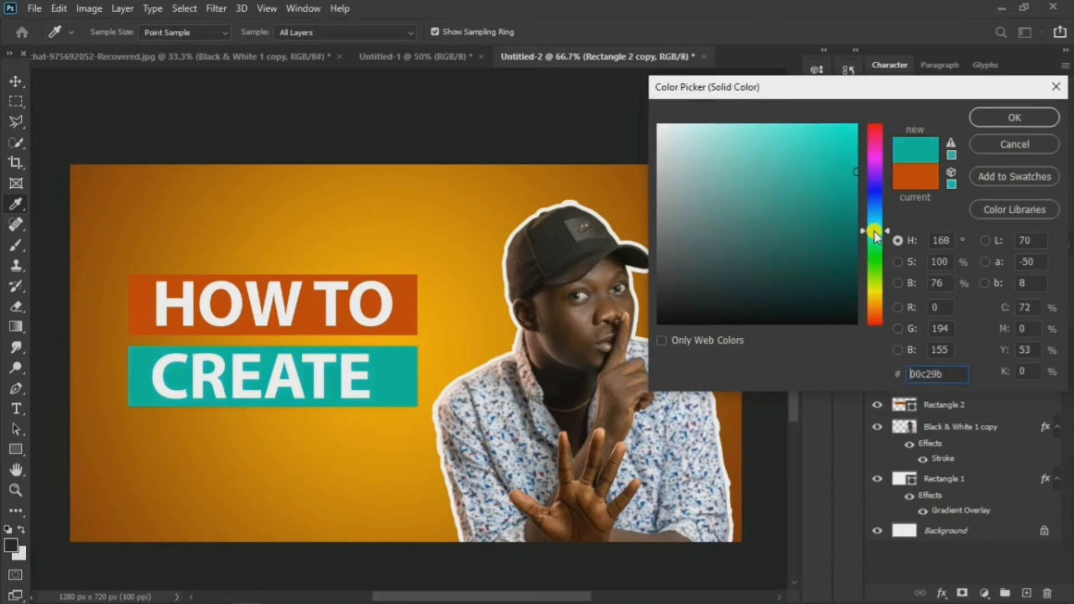
left_click(875, 229)
mouse_move(847, 193)
left_mouse_down()
mouse_move(861, 160)
mouse_move(869, 180)
left_mouse_up()
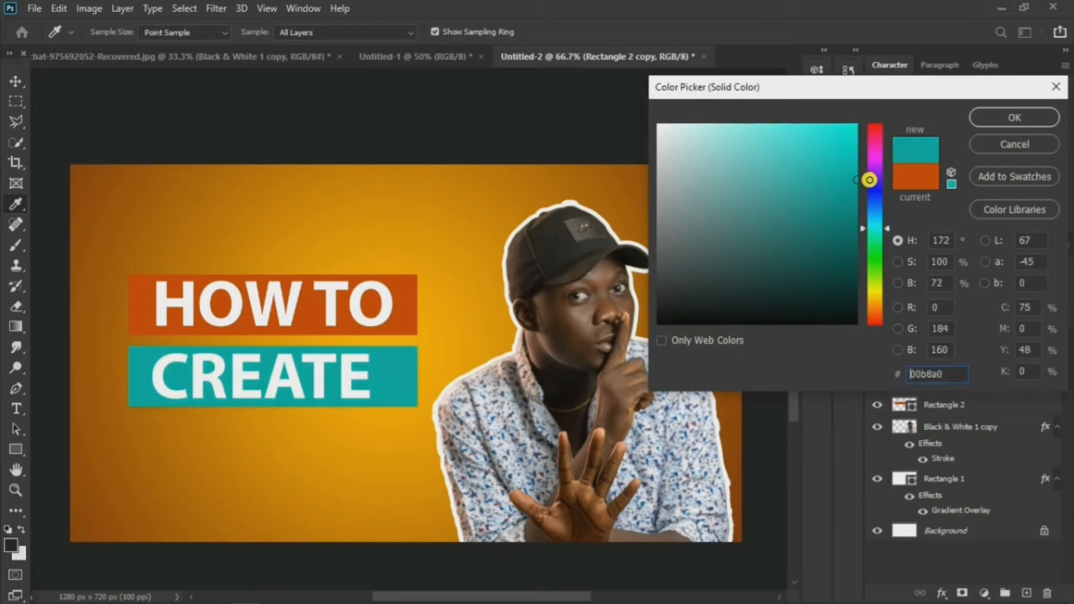
left_click(999, 119)
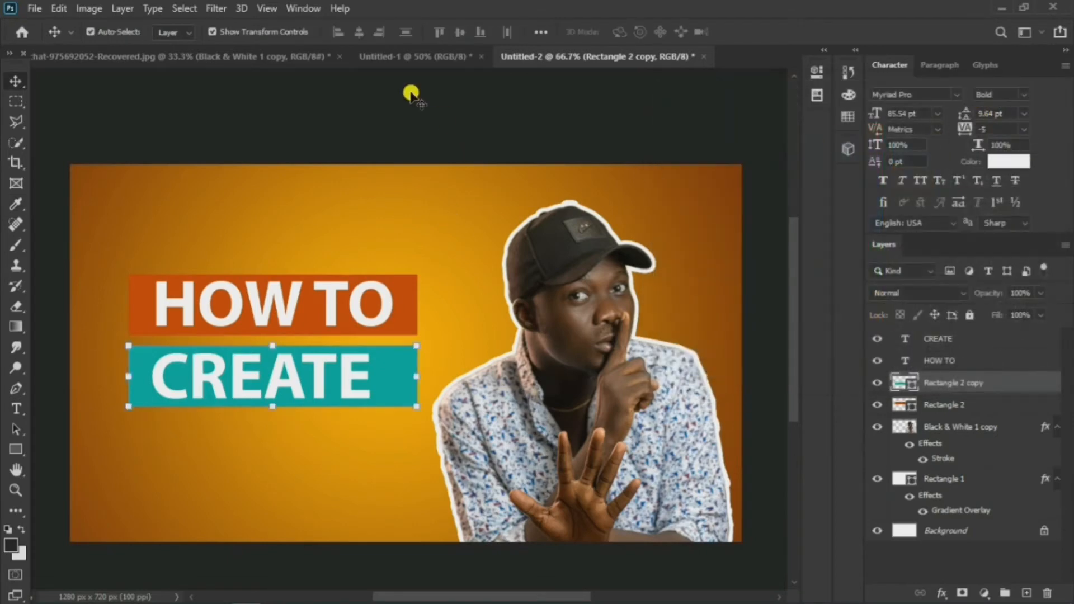
left_click(401, 120)
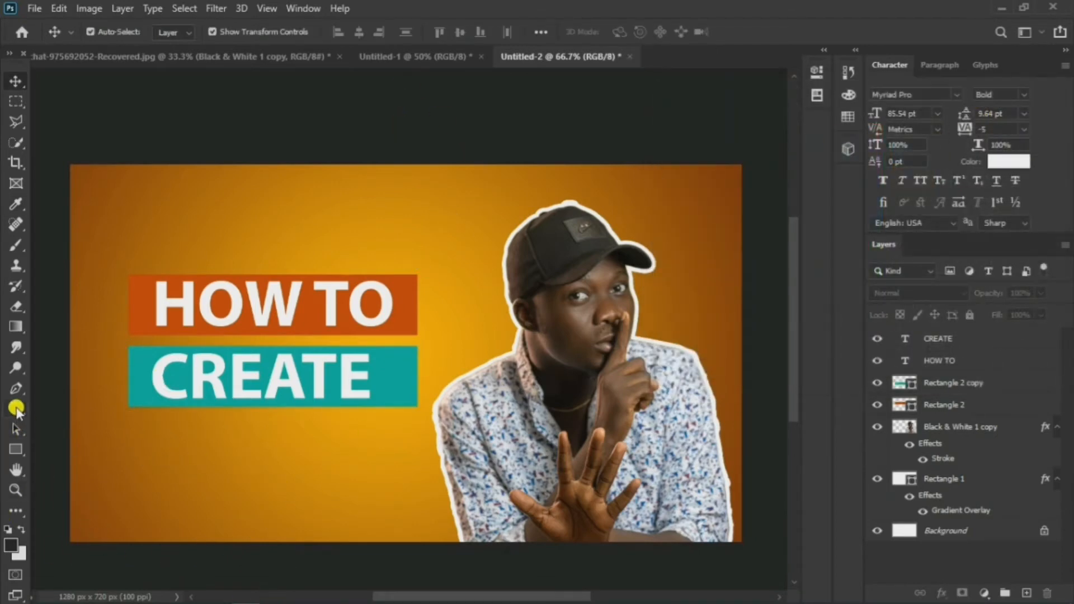
- Duplicate the CREATE text layer and place the copy just below the teal rectangle
left_click(15, 409)
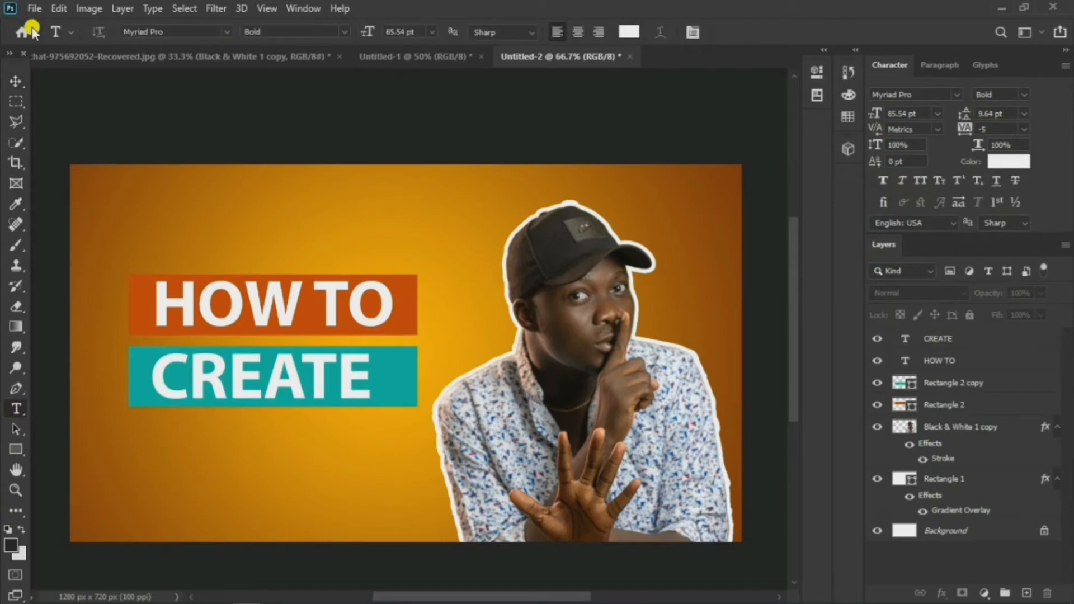
left_click(16, 82)
left_click(273, 376)
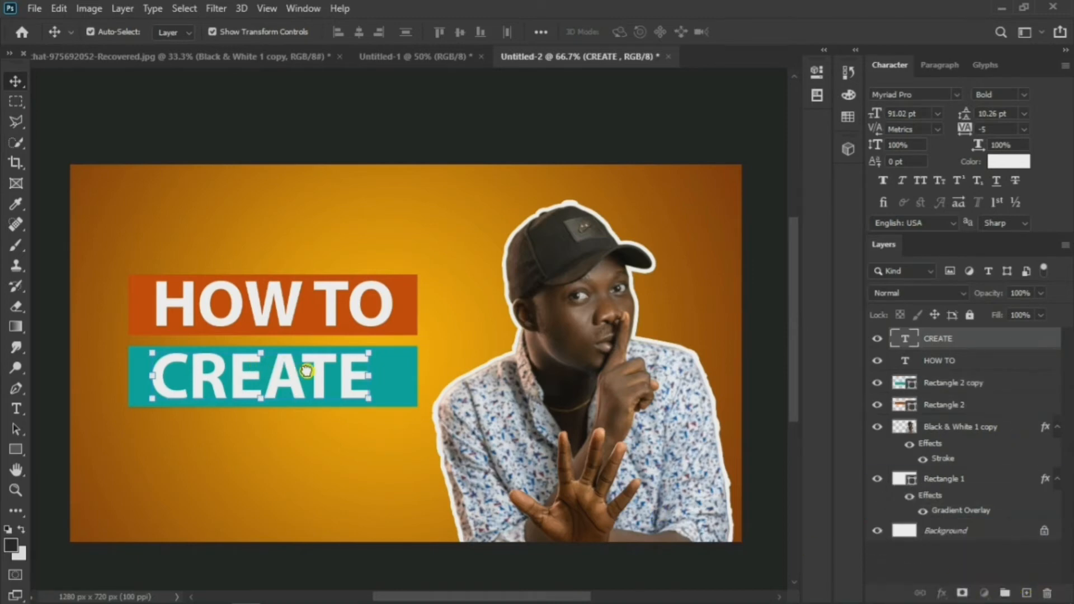
key("ctrl+j")
left_click_drag(331, 372, 56, 459)
- Replace the wording of the lower CREATE copy with YOUTUBE and centre the text beneath the teal rectangle
left_click(18, 409)
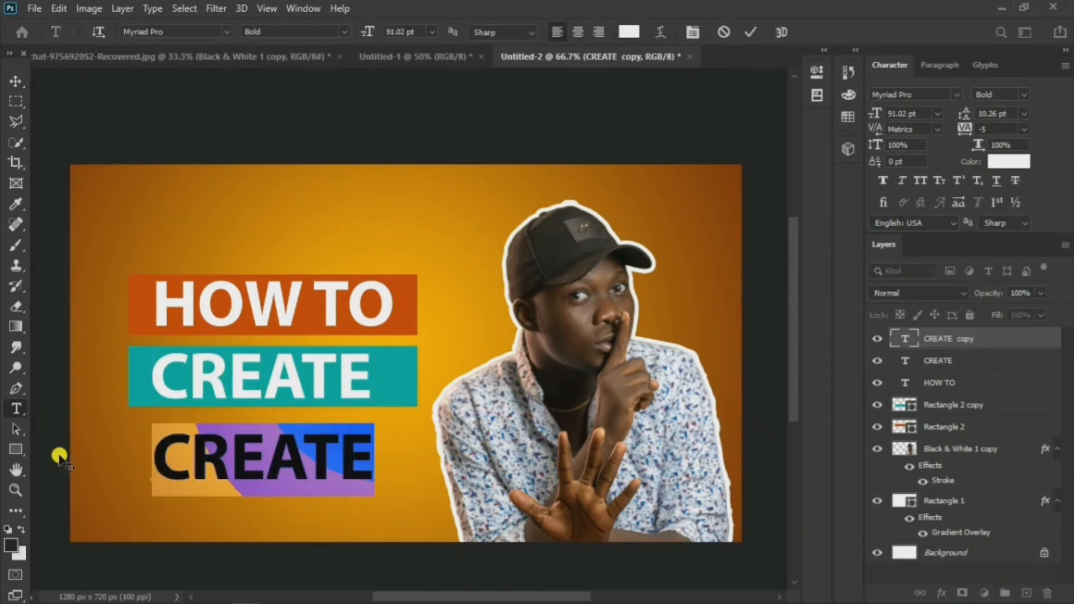
type("Y")
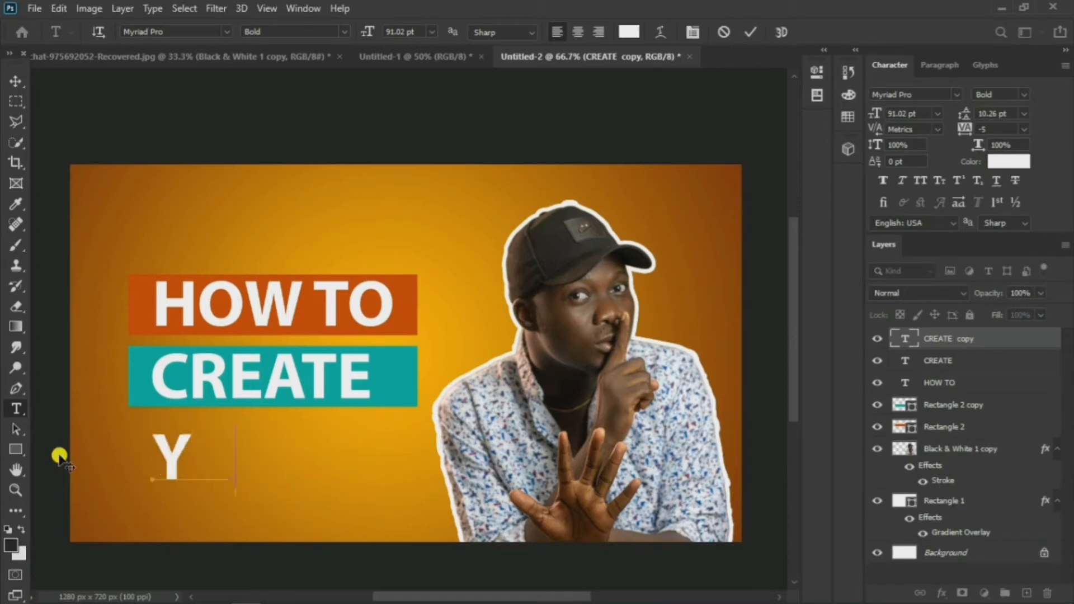
type("OUTUBE")
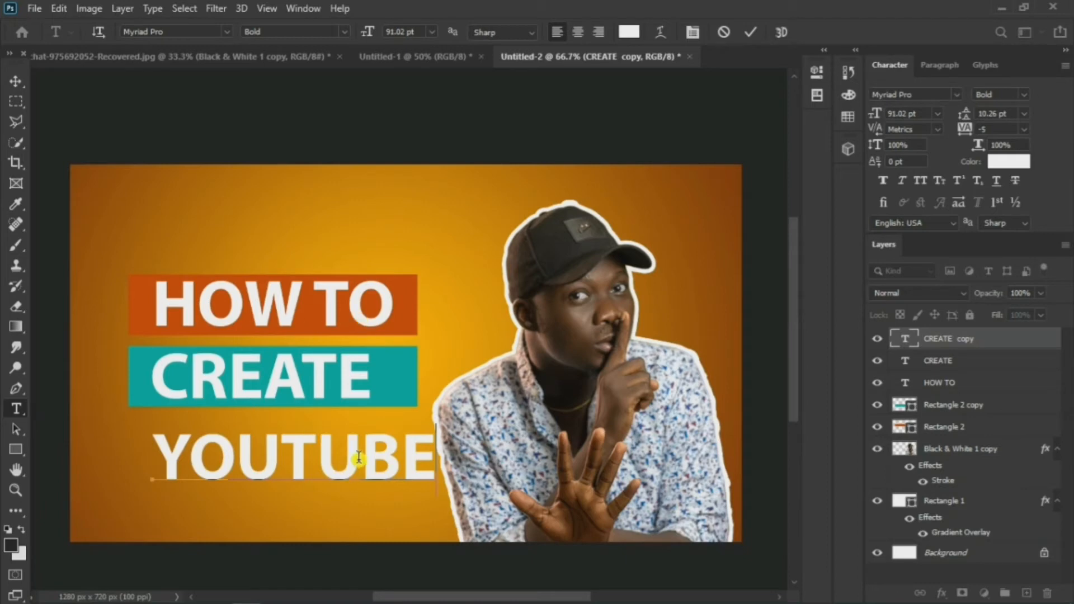
left_click(16, 82)
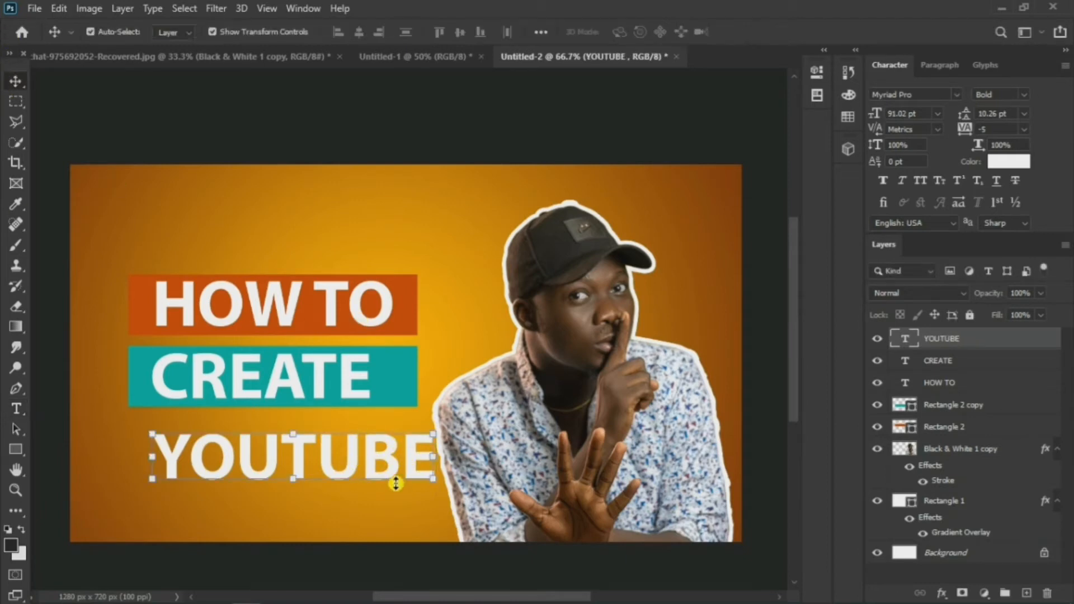
left_click_drag(395, 464, 377, 456)
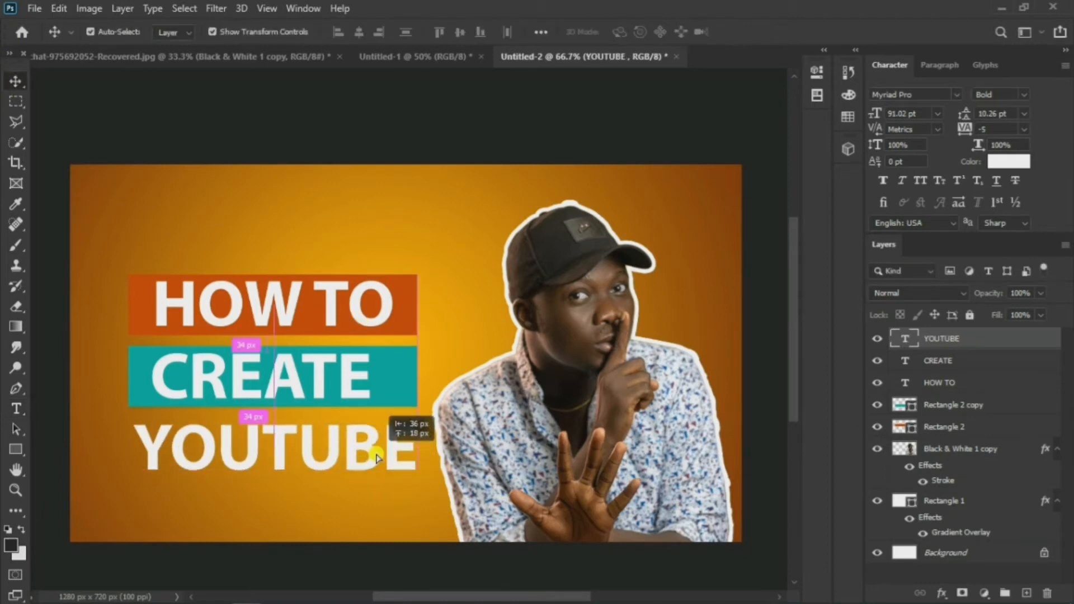
- Duplicate the teal rectangle and move the copy straight down behind the YOUTUBE text
left_click(389, 390)
key("ctrl")
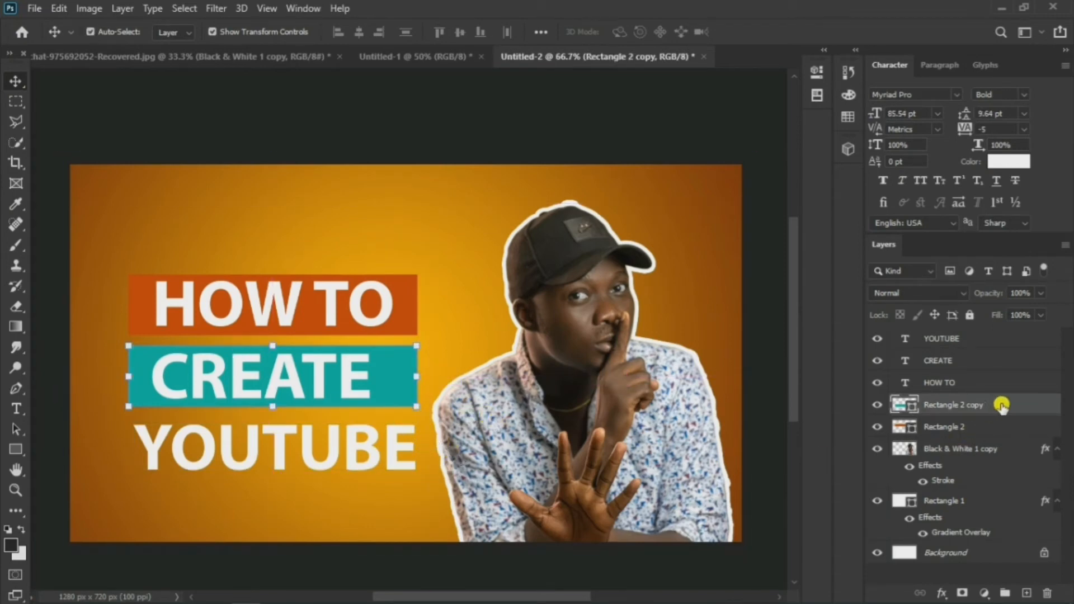
left_click_drag(1002, 406, 1026, 593)
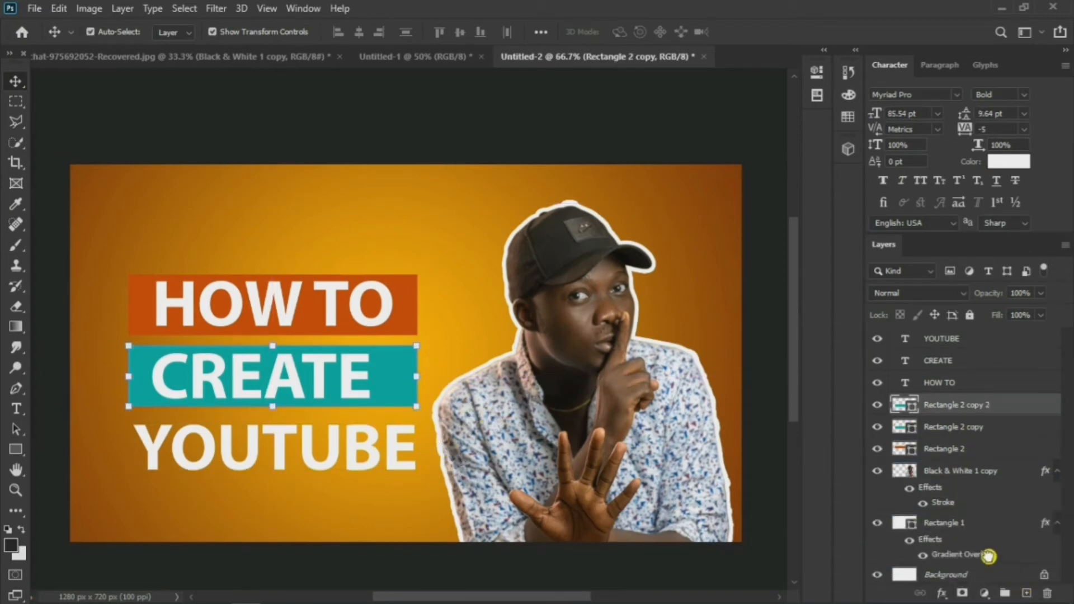
left_click_drag(388, 392, 403, 470)
left_click(386, 451)
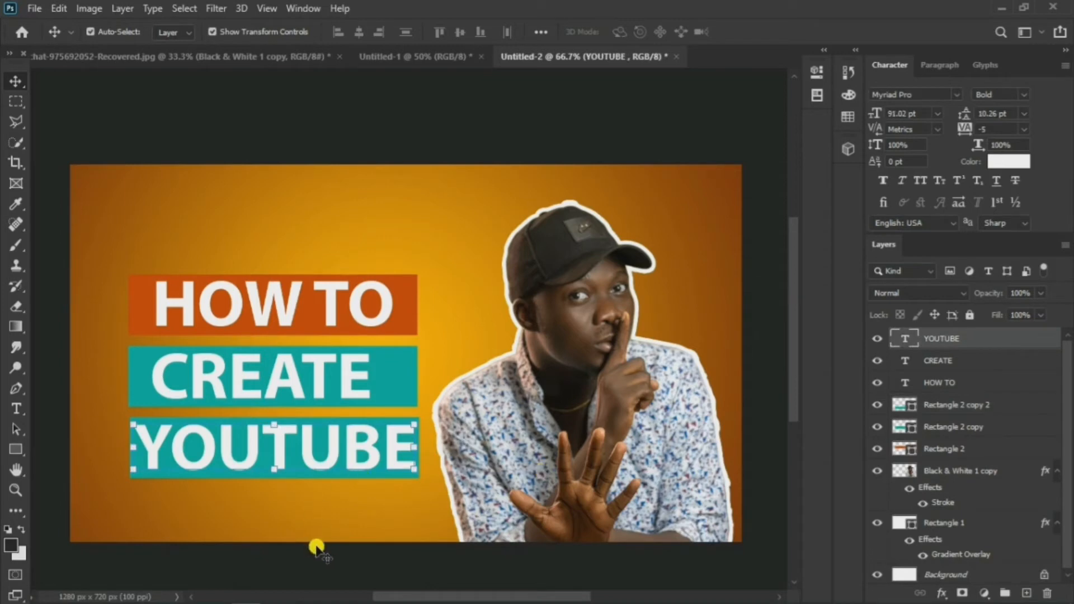
left_click(309, 526)
- Recolour the rectangle behind the YOUTUBE text to pure red (#ff0000)
left_click(298, 474)
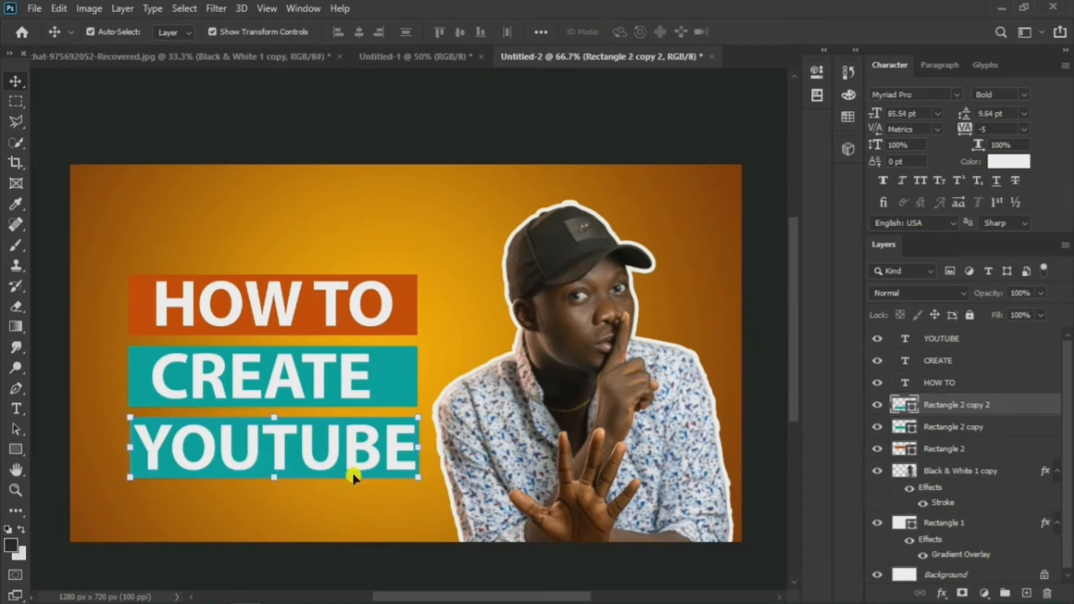
double_click(909, 410)
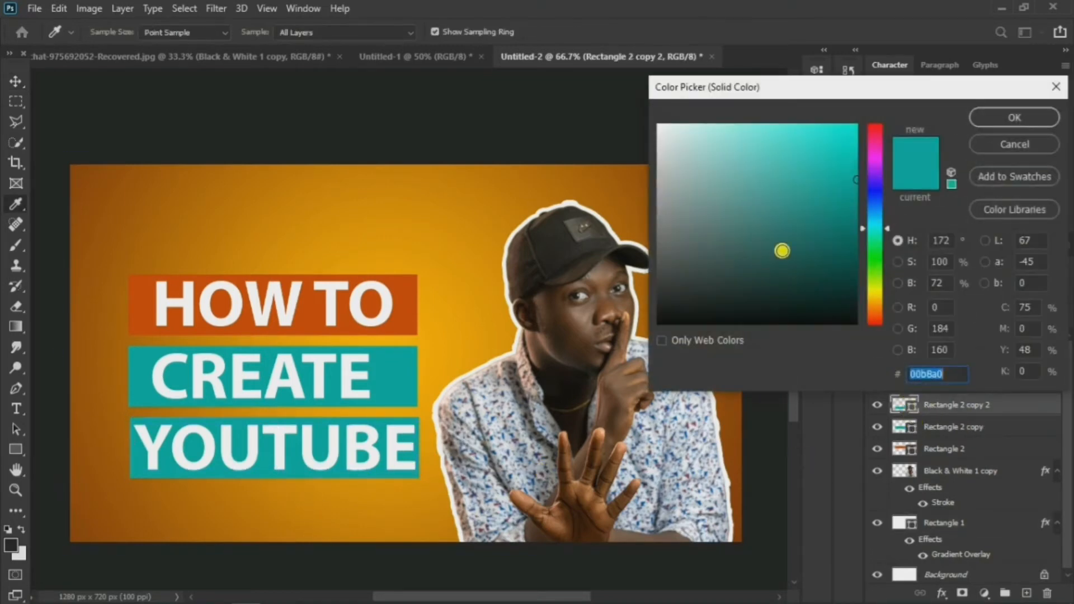
mouse_move(837, 285)
left_mouse_down()
mouse_move(850, 136)
mouse_move(875, 125)
mouse_move(879, 101)
left_mouse_up()
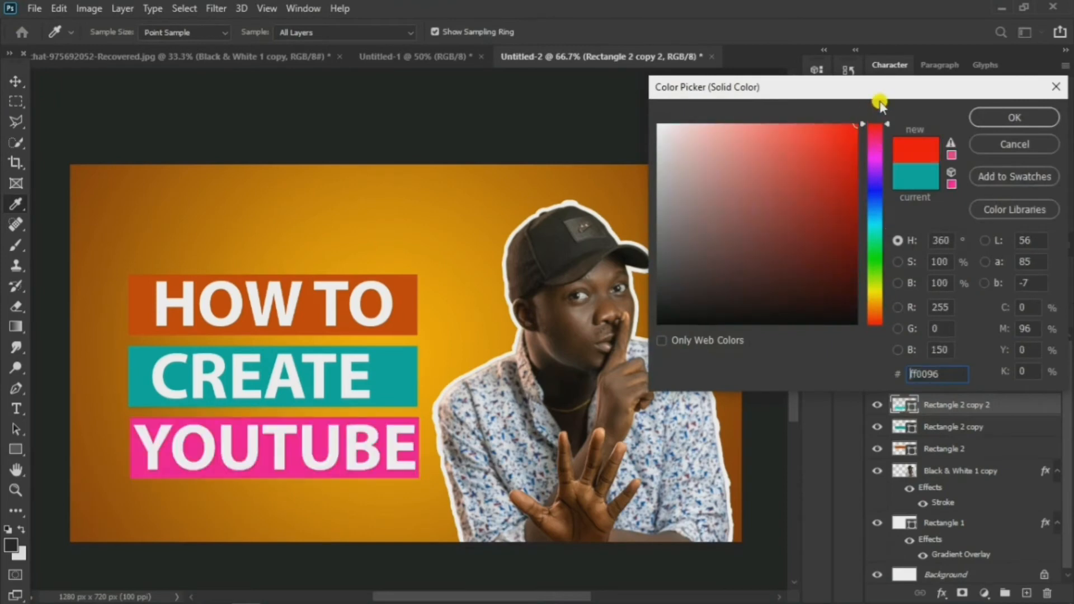
left_click(1016, 122)
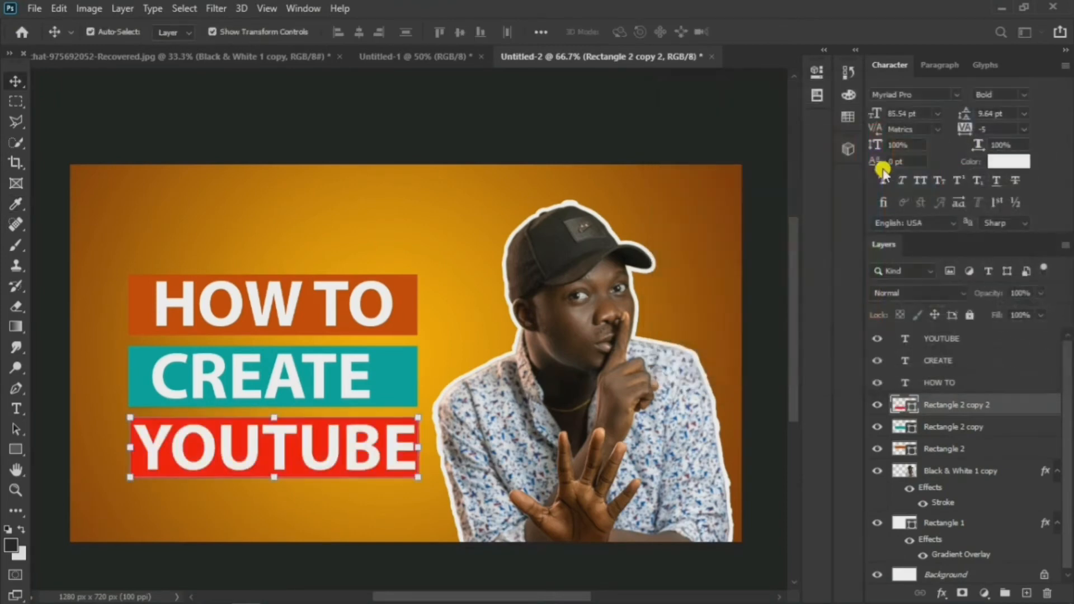
- Duplicate the YOUTUBE text directly below the red rectangle and replace the copy's wording with CHANNEL
left_click(362, 448)
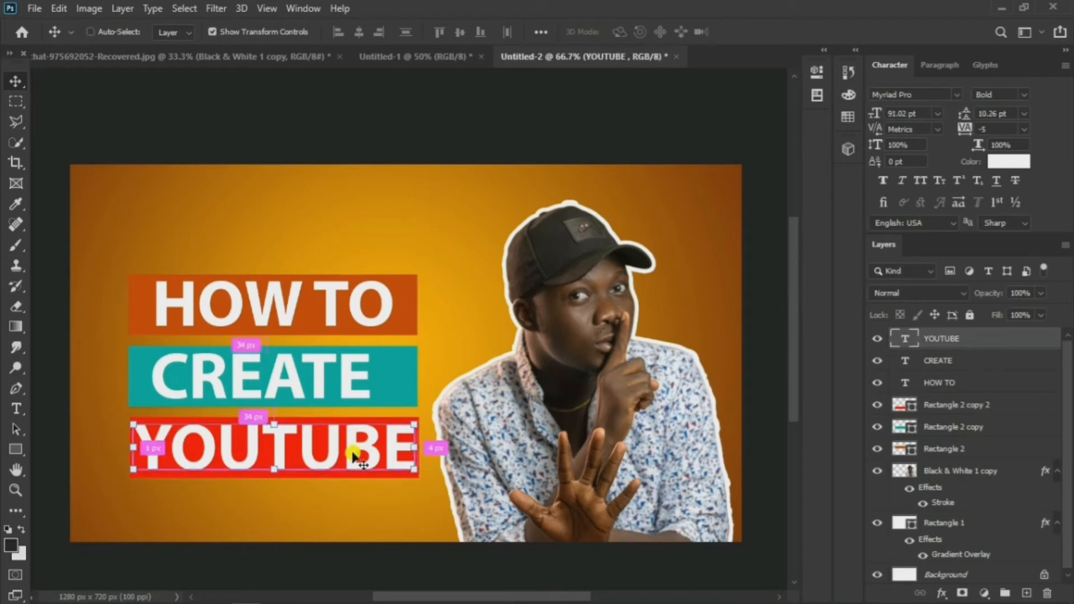
left_click_drag(354, 454, 343, 524, "alt")
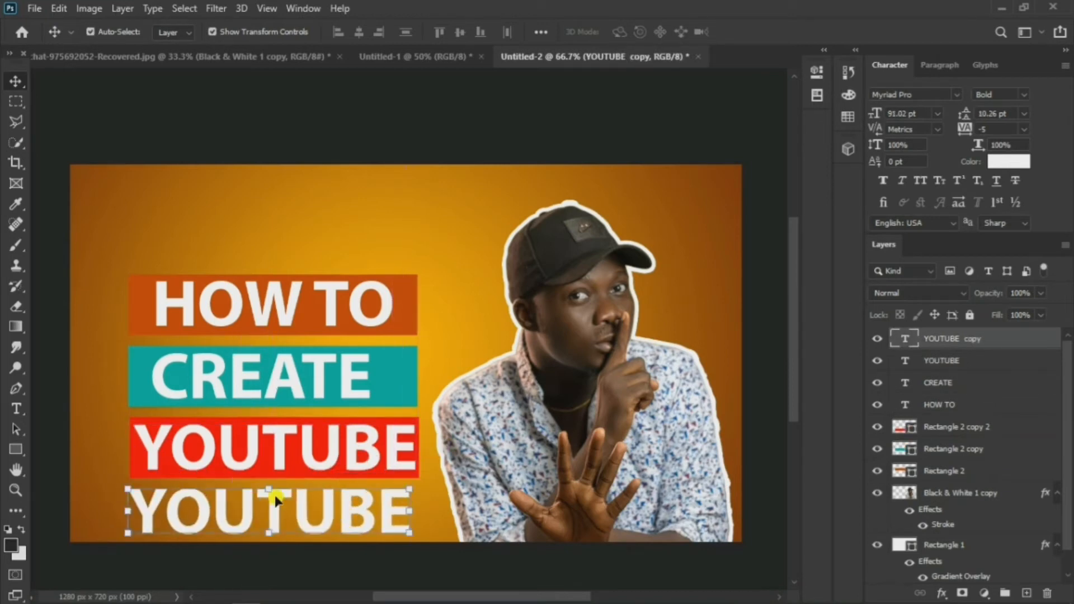
left_click(17, 409)
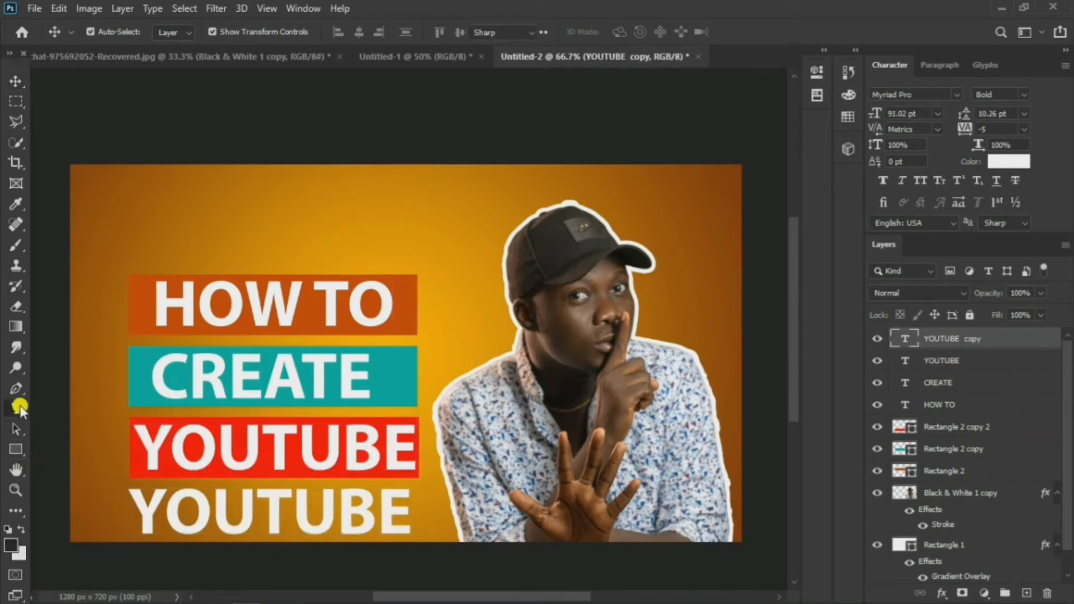
double_click(341, 501)
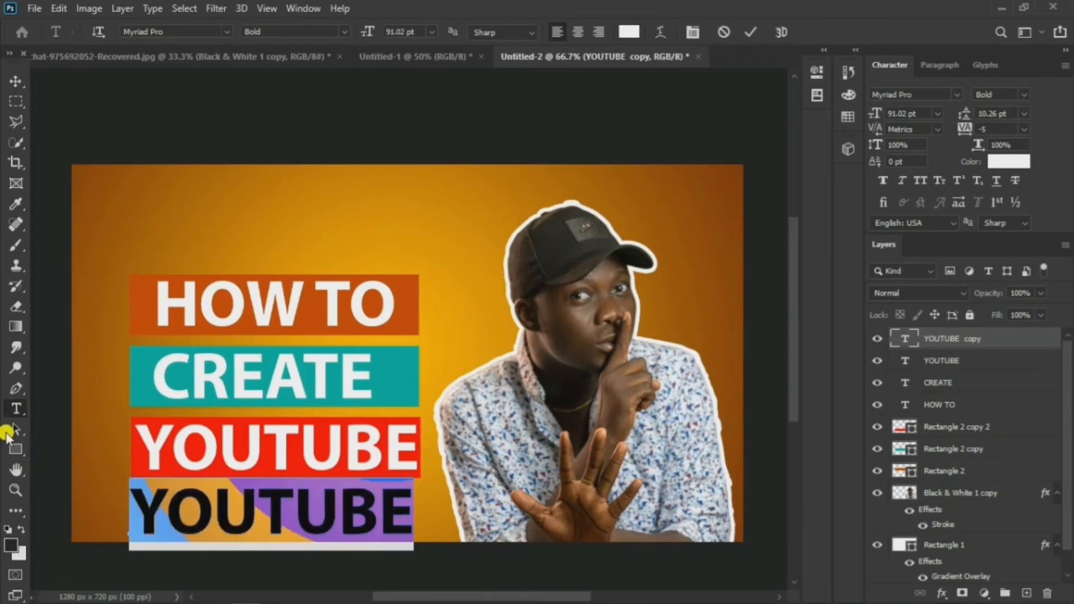
key("BackSpace")
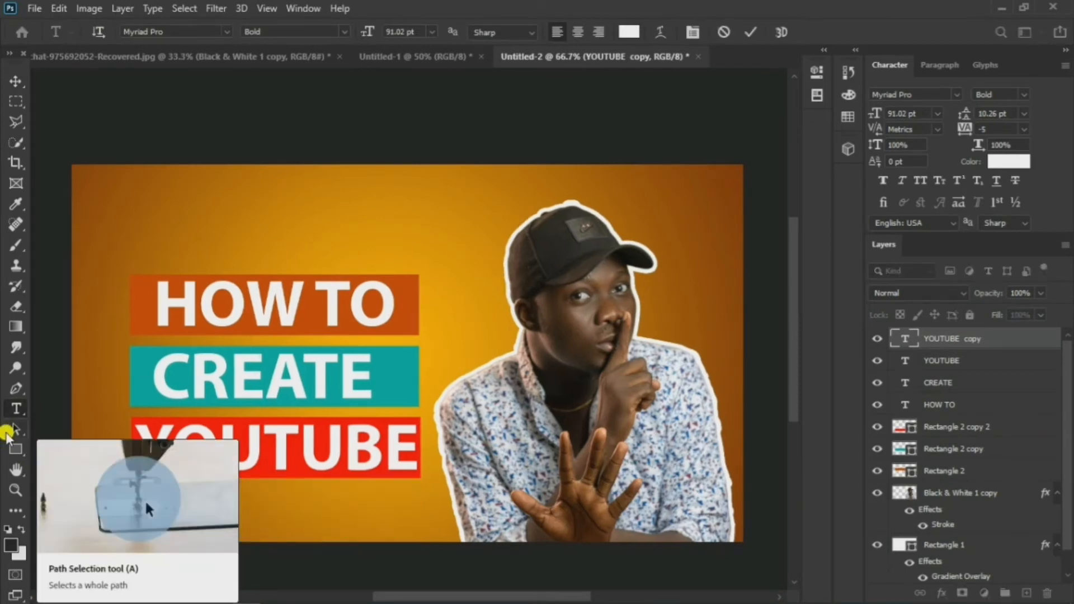
type("CHA")
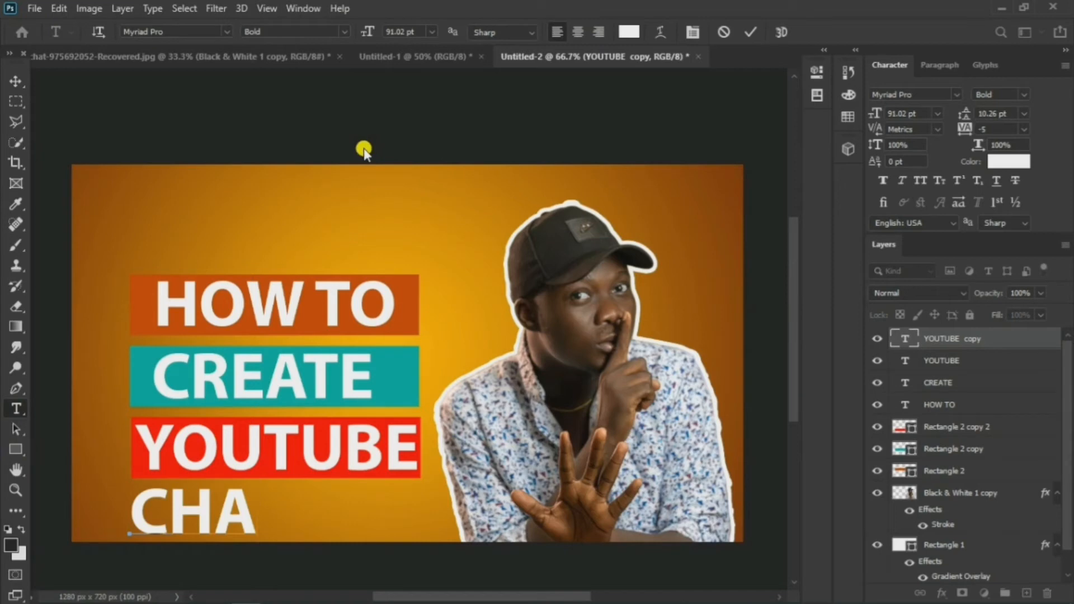
type("NNE")
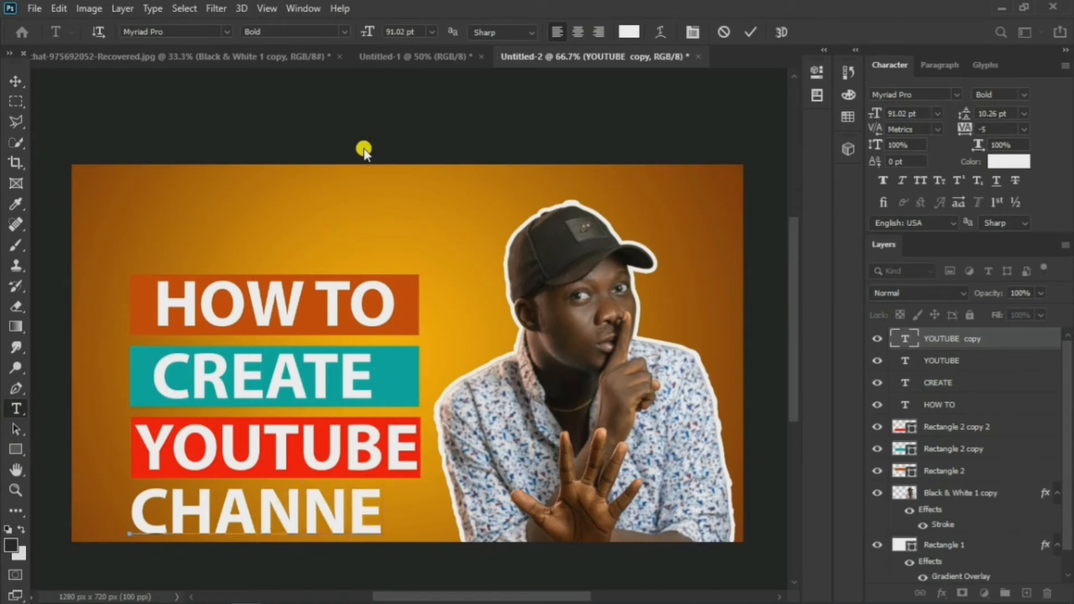
type("L")
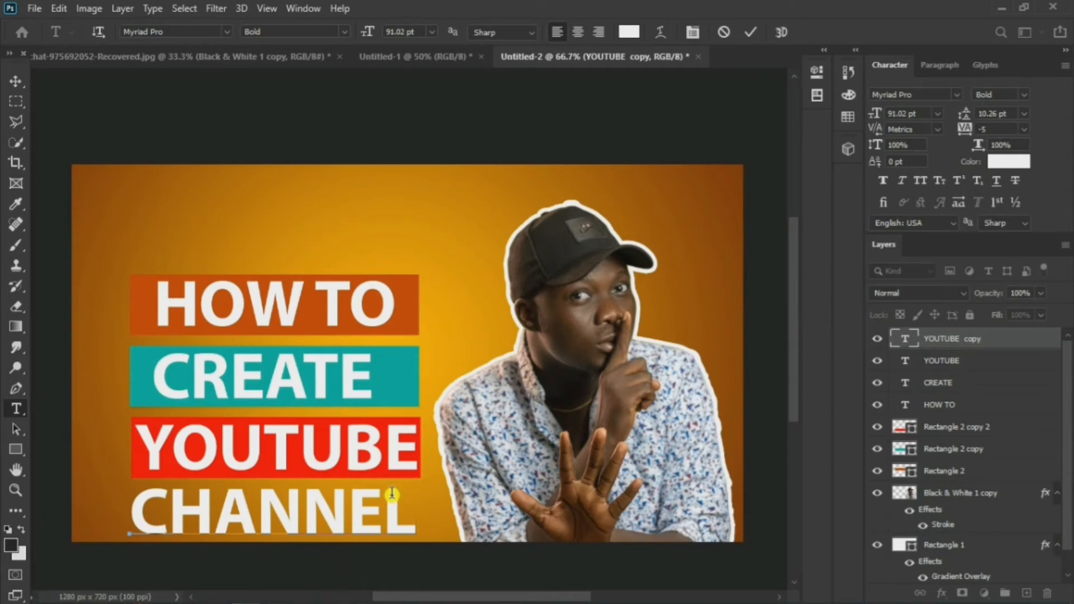
left_click(750, 32)
left_click(16, 81)
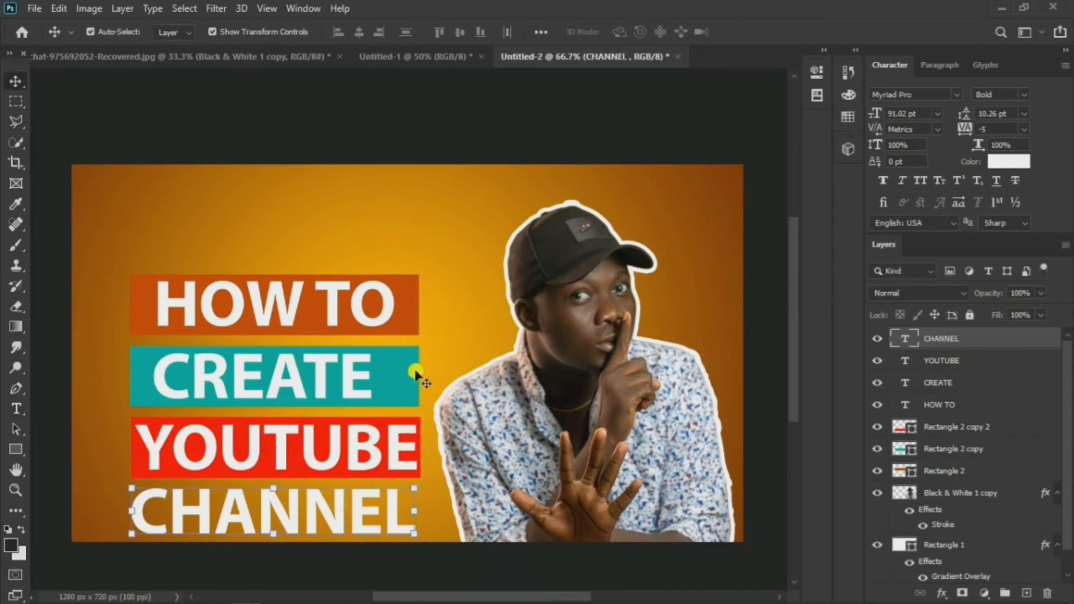
- Duplicate the red rectangle and move the copy straight down behind the CHANNEL text
left_click(419, 425)
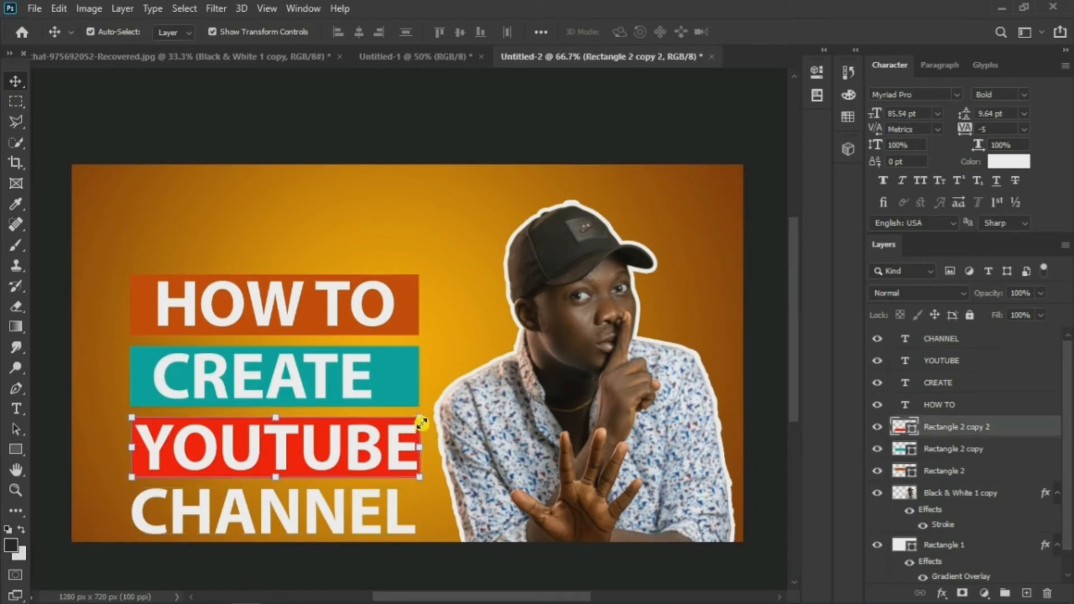
key("ctrl+j")
key("ctrl")
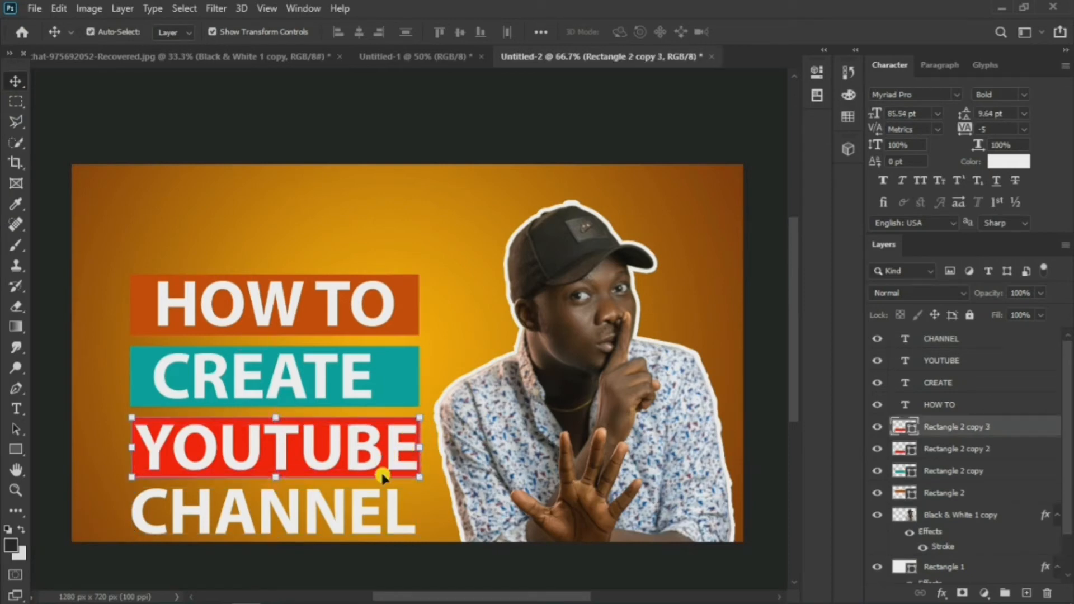
left_click_drag(382, 476, 382, 539)
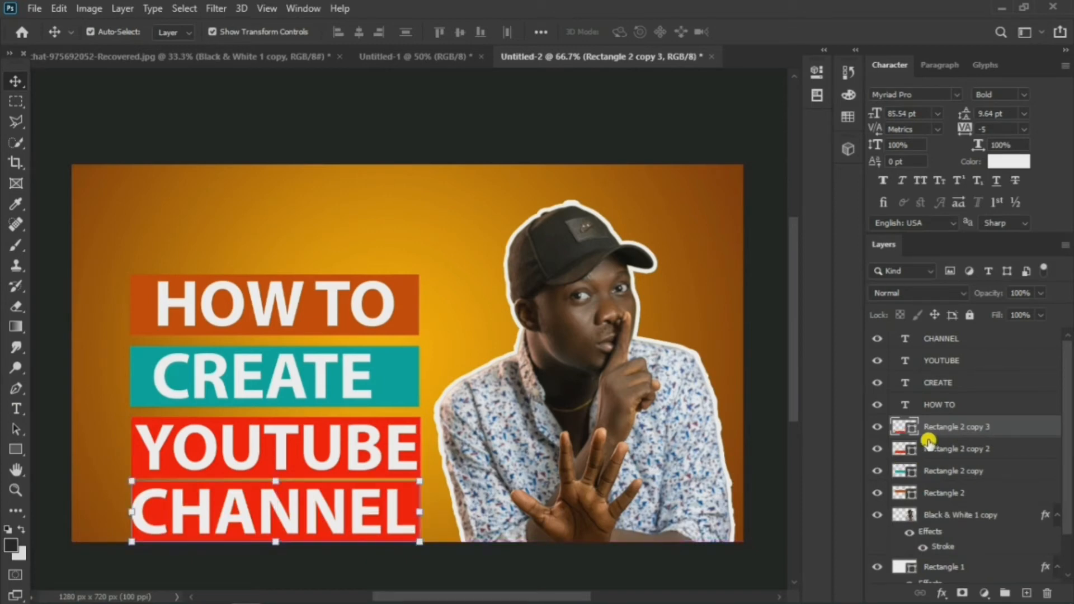
- Recolour the rectangle behind the CHANNEL text to black and deselect it
double_click(910, 432)
left_click(806, 271)
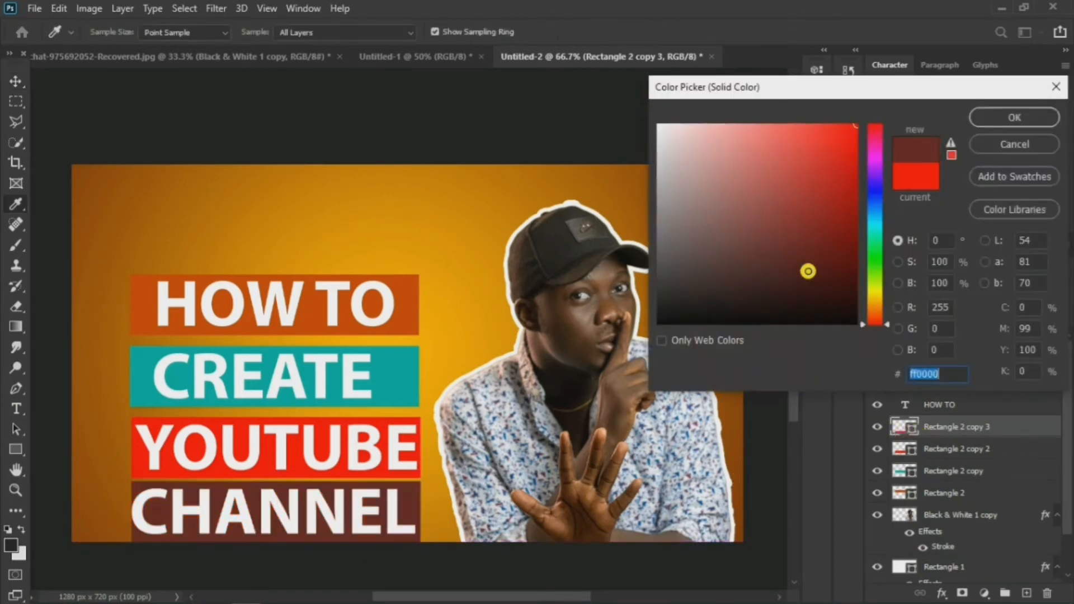
left_click_drag(805, 271, 856, 323)
left_click(1014, 117)
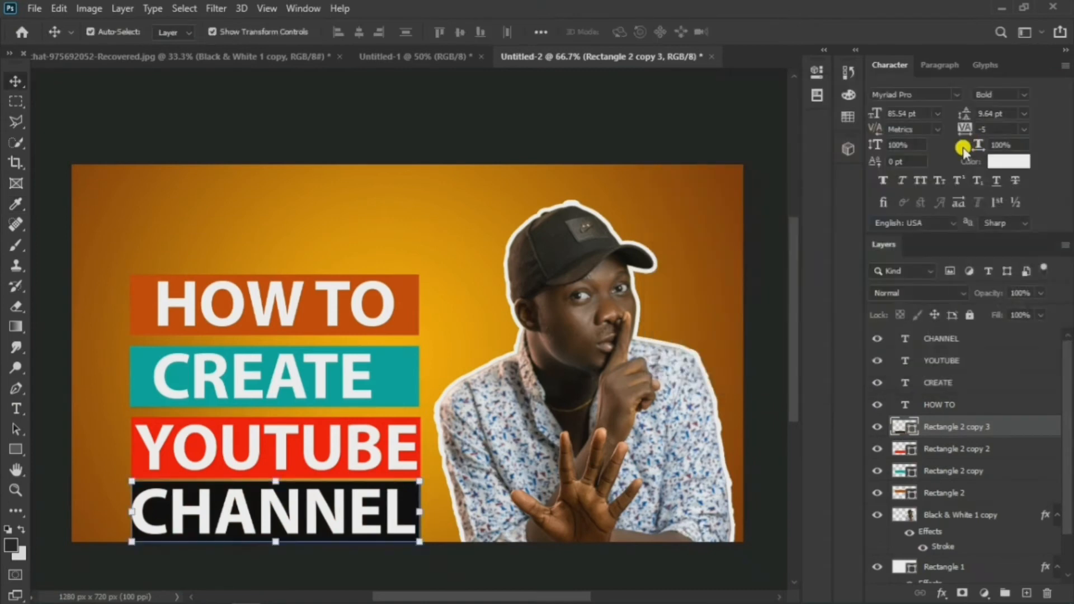
left_click(754, 327)
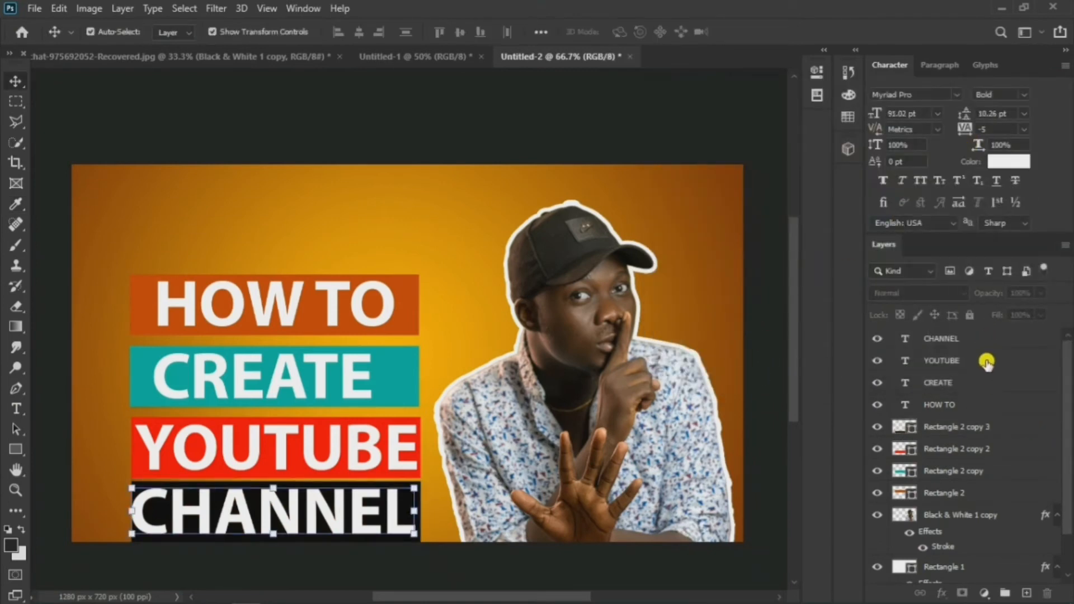
- Group the four title text layers and their four coloured rectangles as Group 1
left_click(976, 342)
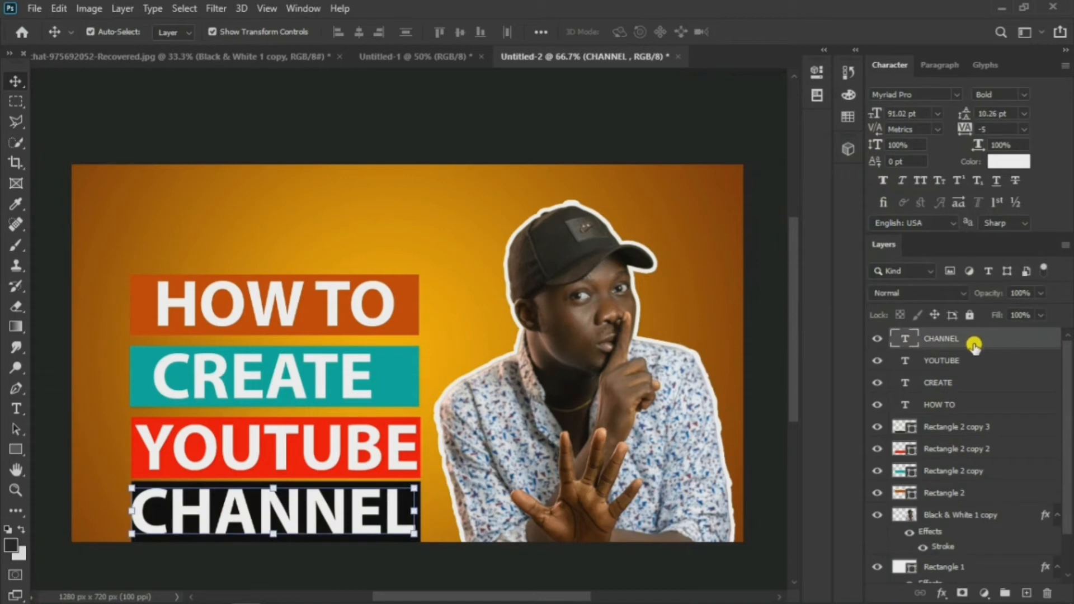
left_click(958, 493, "shift")
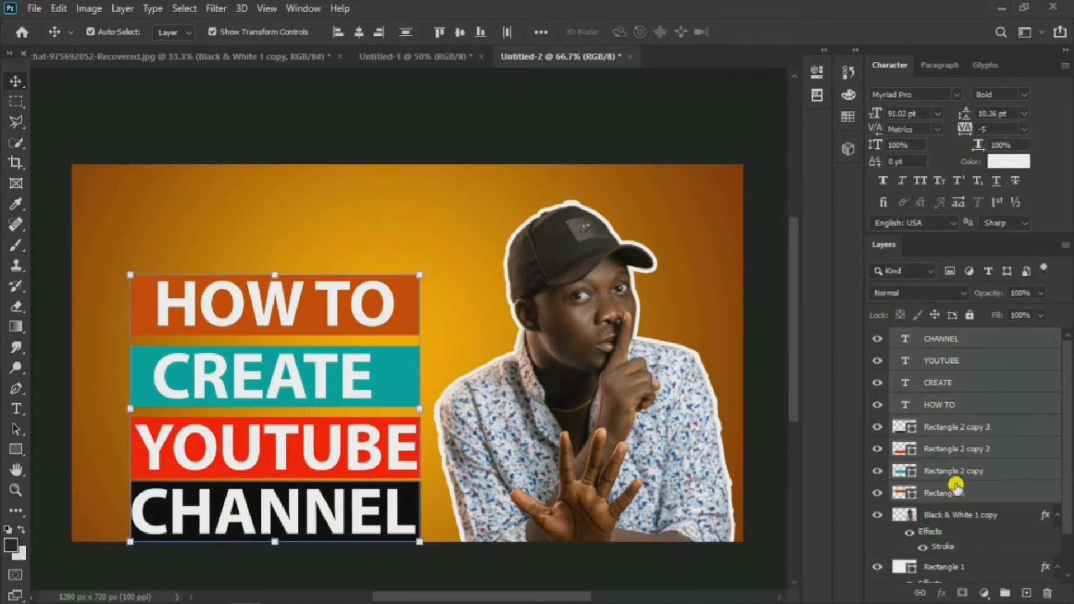
right_click(984, 490)
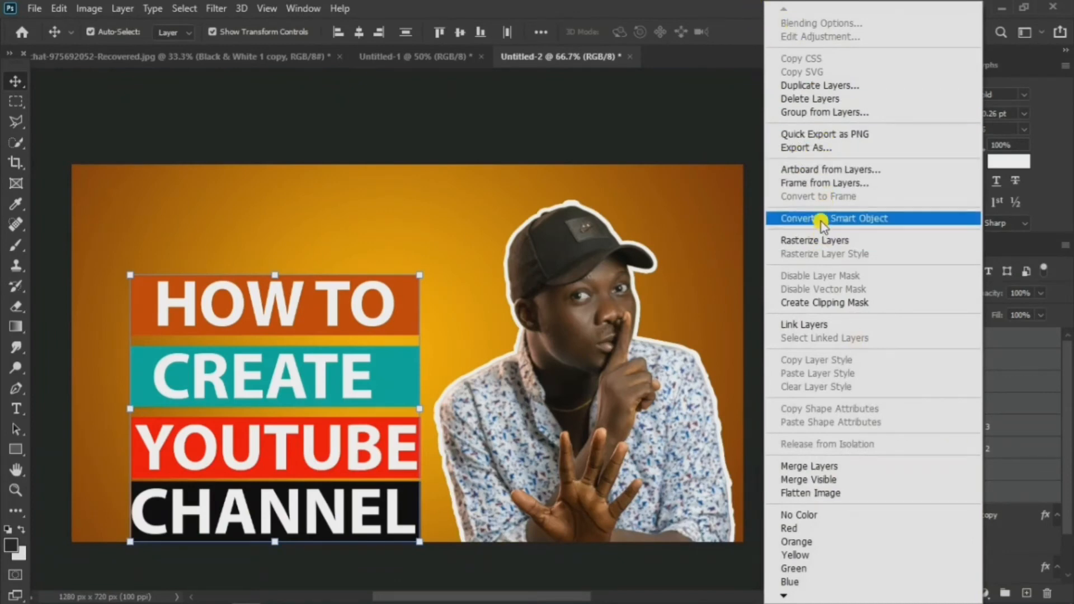
left_click(824, 113)
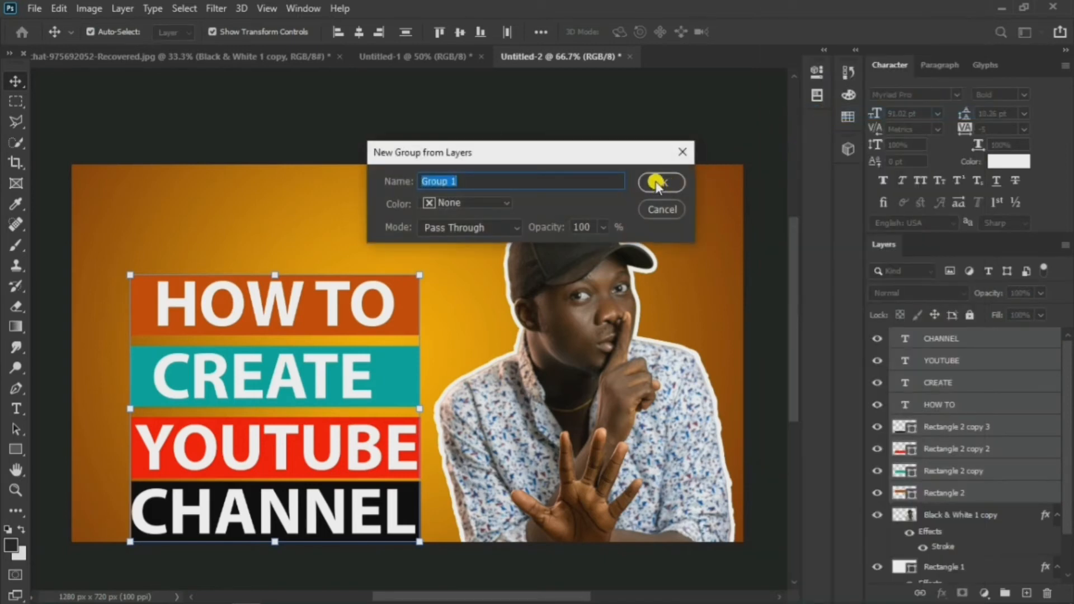
left_click(658, 182)
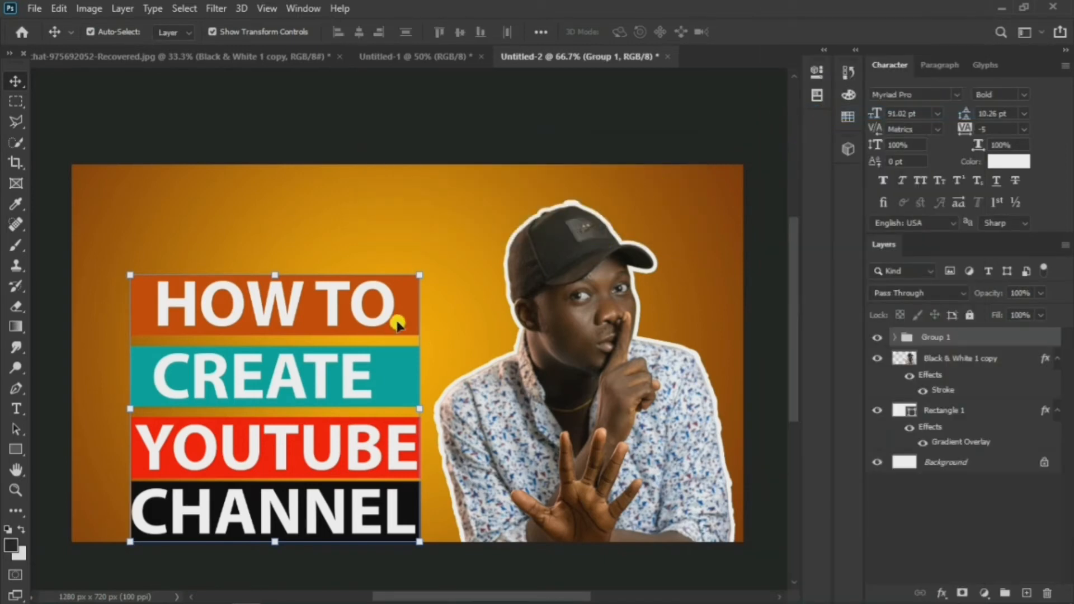
- Set the Move tool to auto-select groups and move the whole title group up into the upper half of the canvas
left_click_drag(397, 325, 409, 293)
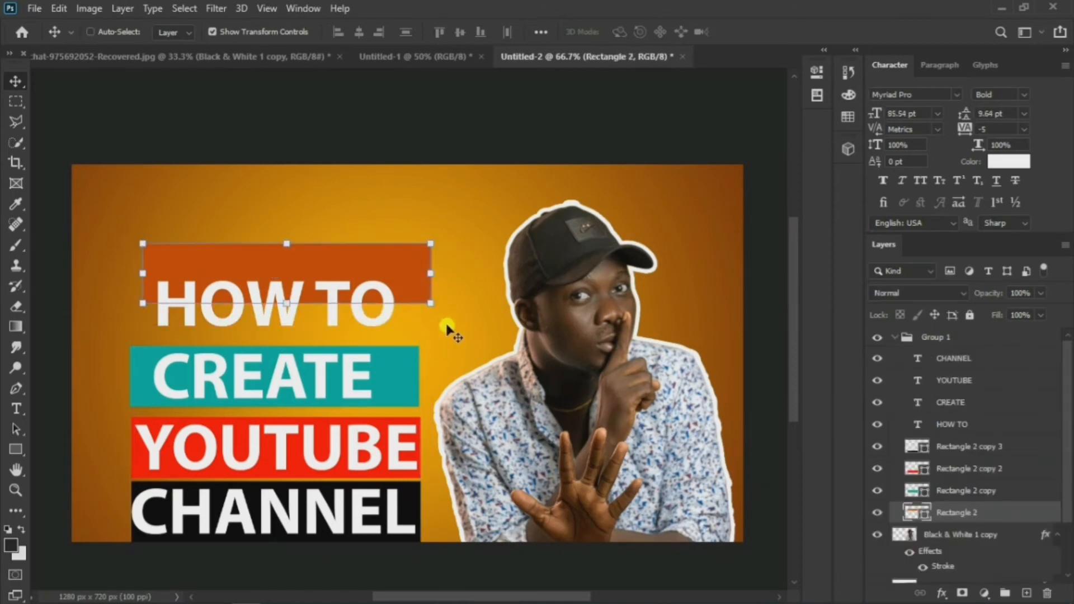
key("ctrl+z")
left_click(90, 32)
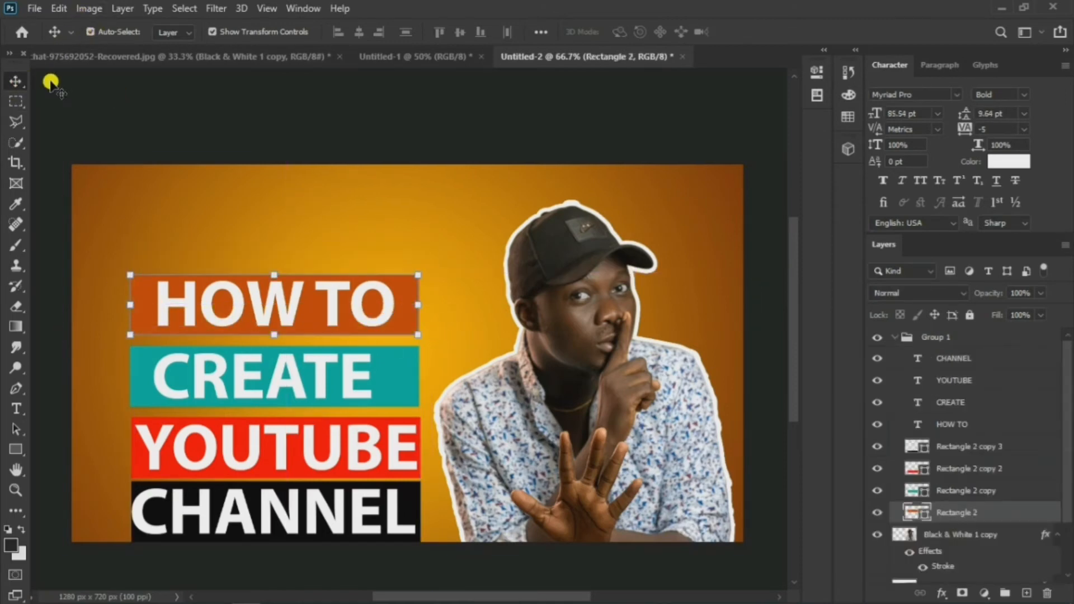
left_click(181, 32)
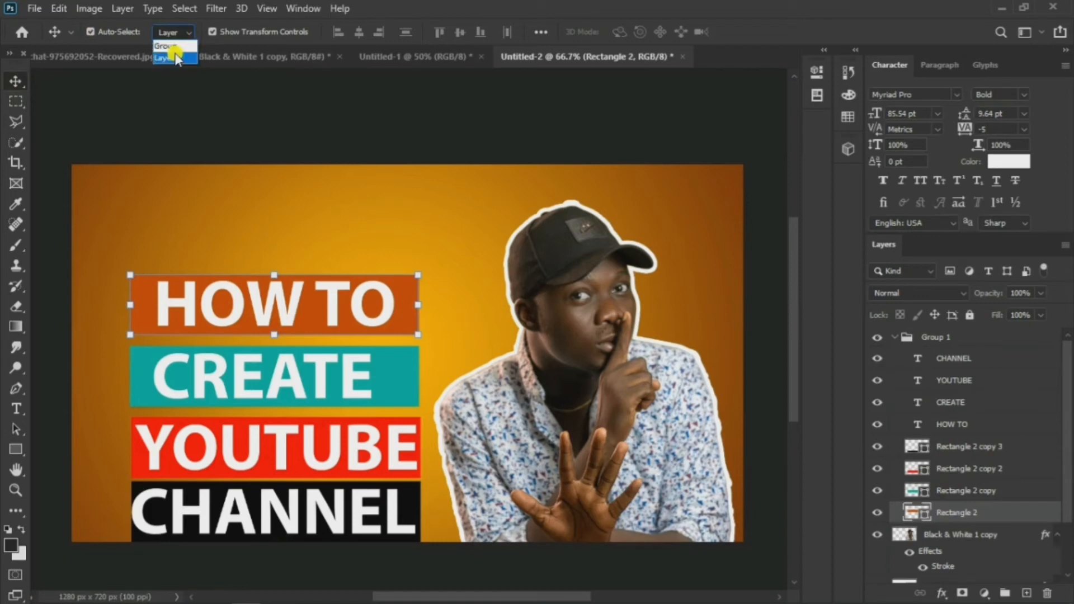
left_click(166, 46)
left_click_drag(390, 376, 379, 296)
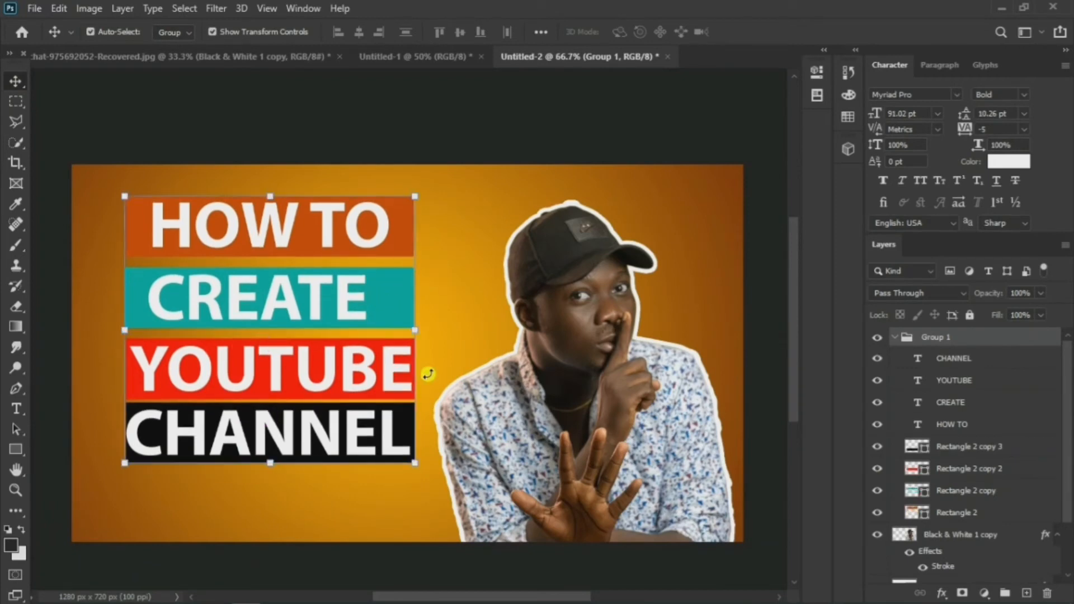
- Set the Move tool to auto-select single layers and move the CHANNEL text down off its black rectangle
left_click(589, 127)
left_click(364, 436)
left_click(191, 32)
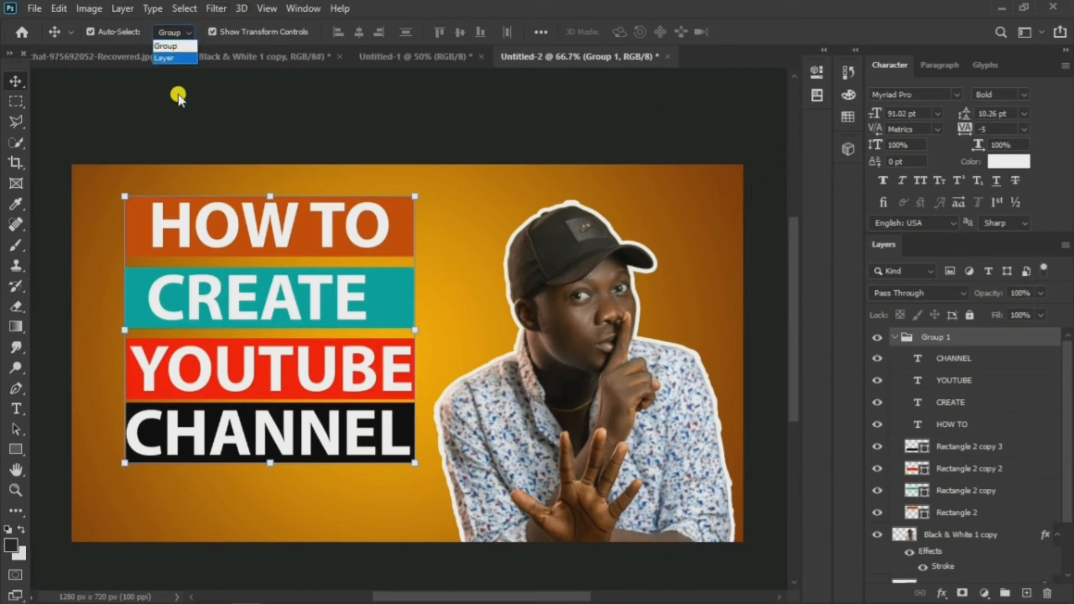
left_click(175, 56)
left_click(295, 505)
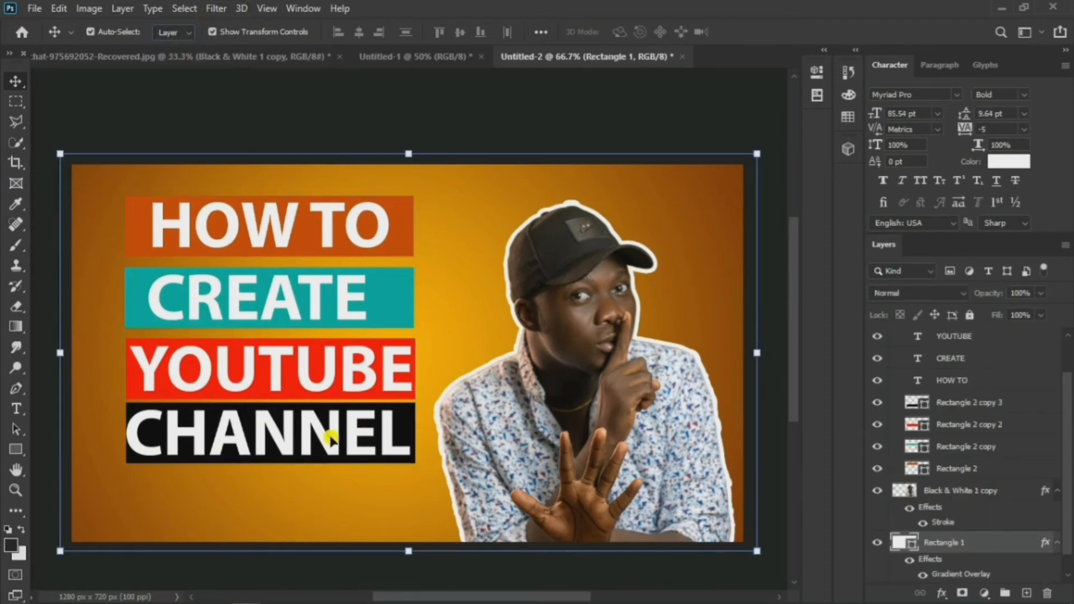
left_click_drag(329, 437, 334, 509)
- Nudge the black rectangle down about 5 px, move the CHANNEL text back onto it and deselect
left_click(338, 436)
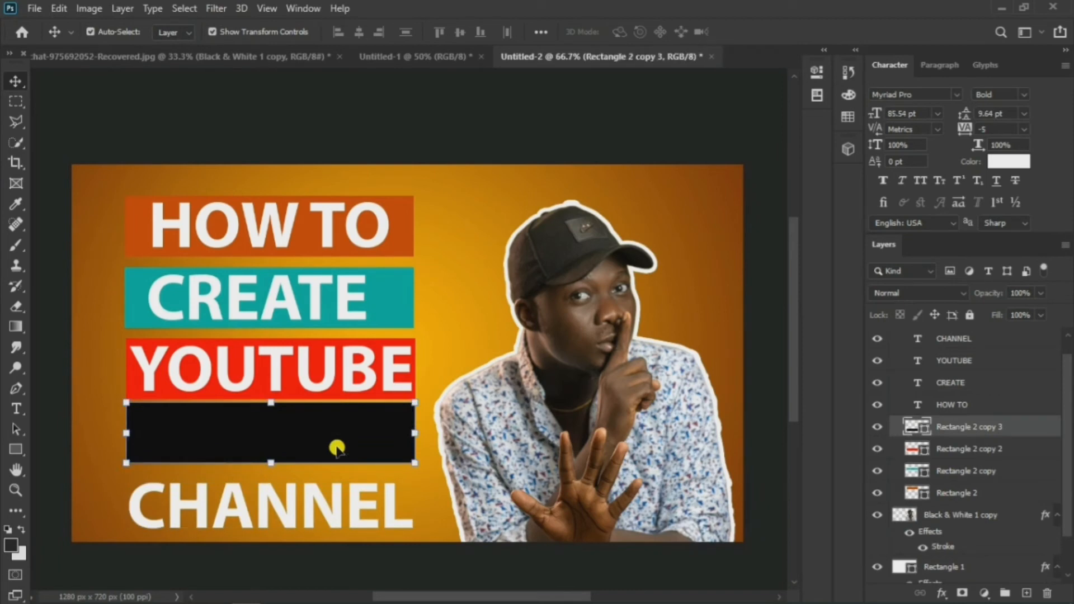
key("Down")
key("Down")
key("Down")
key("Down")
key("Down")
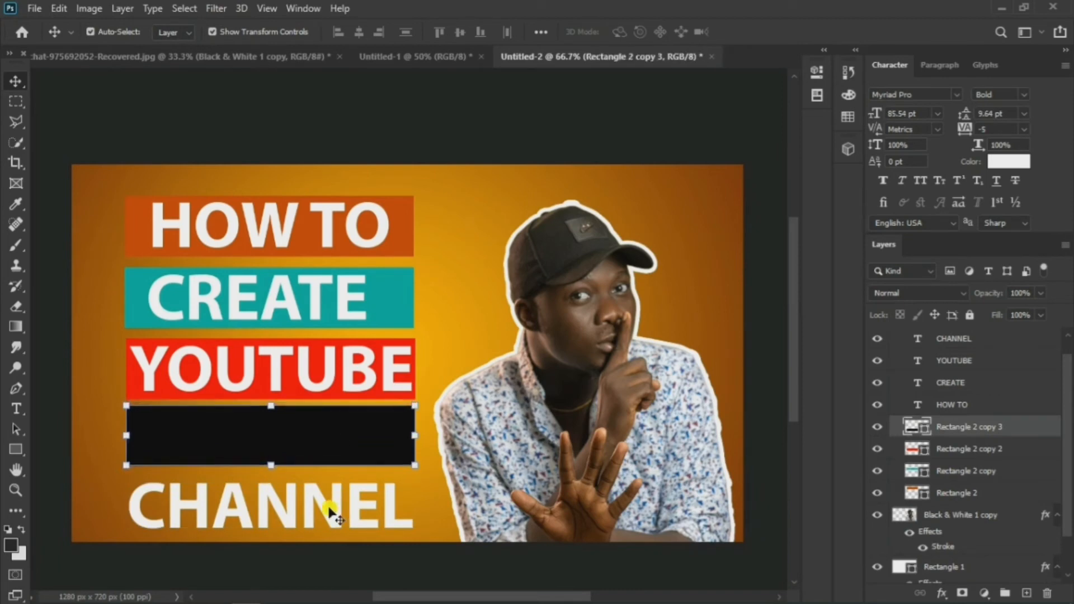
left_click_drag(324, 506, 323, 438)
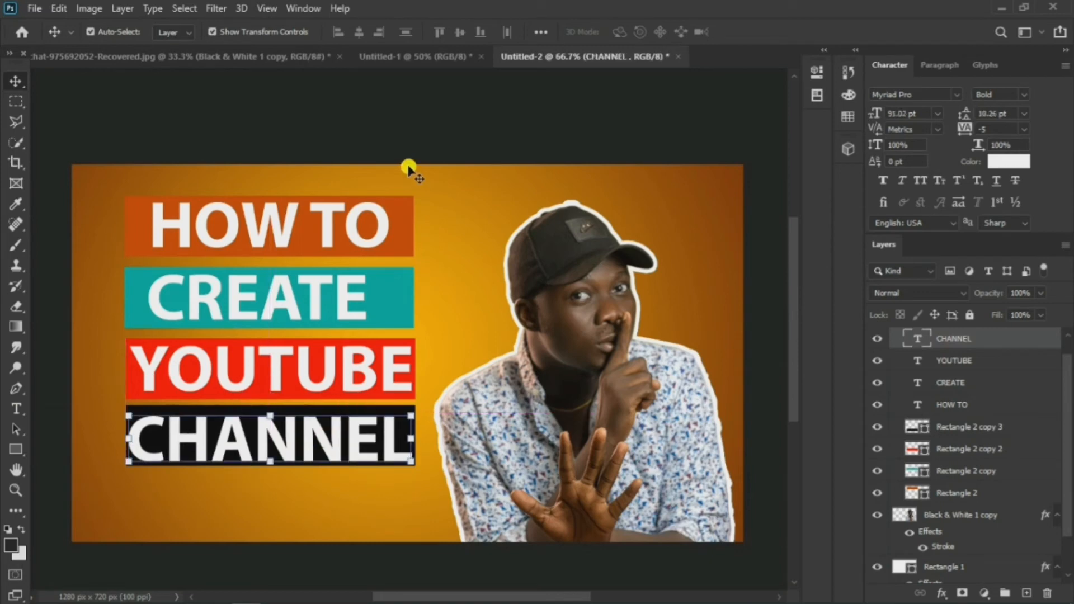
left_click(268, 110)
- Set the Move tool to auto-select groups again and scale the title group down to about 89%
left_click(180, 32)
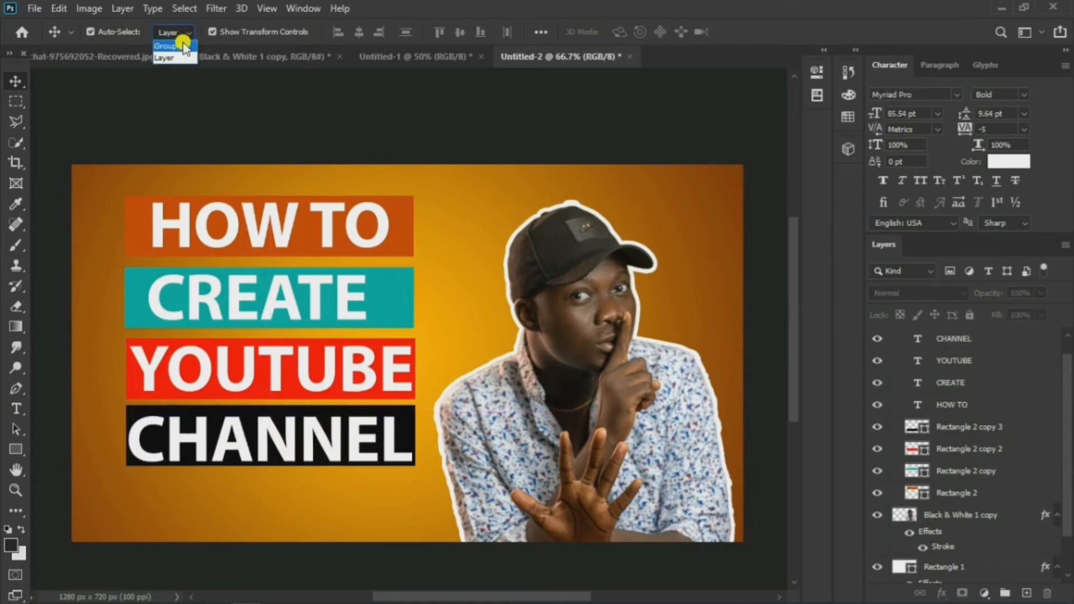
left_click(385, 229)
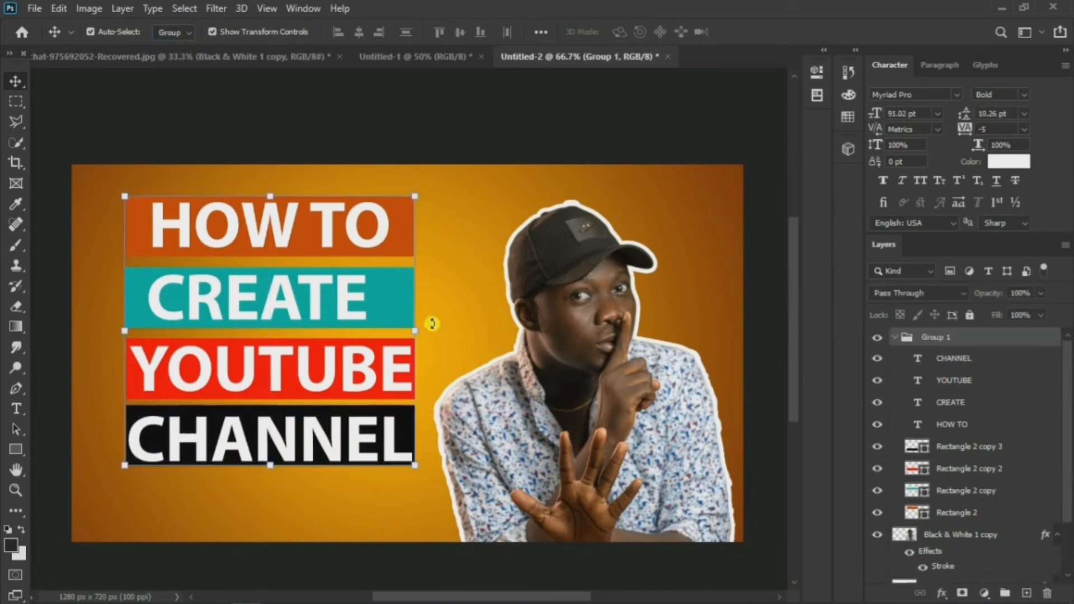
left_click_drag(416, 197, 383, 225)
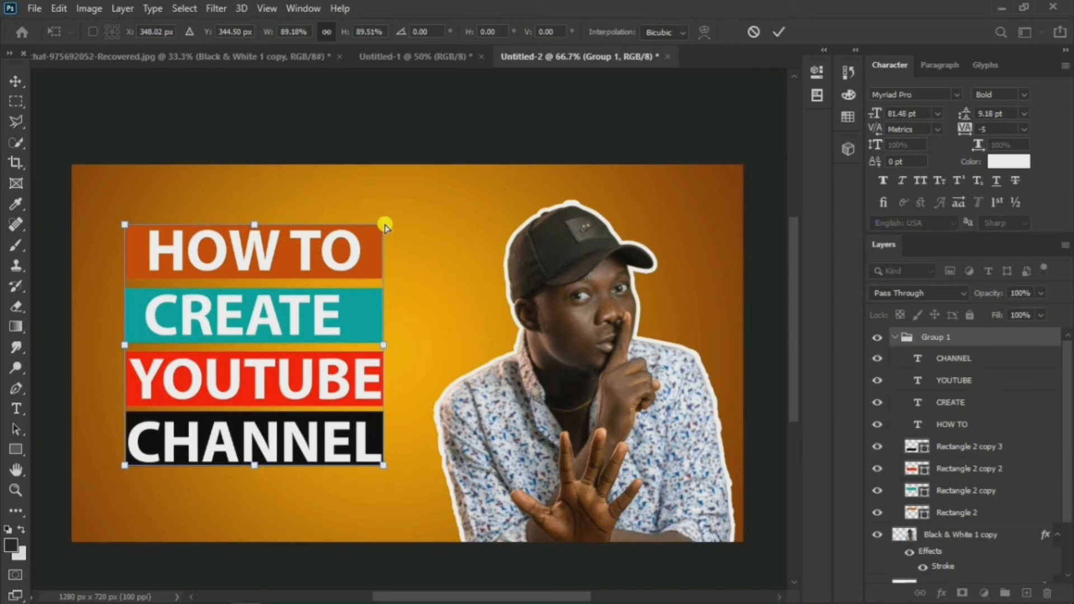
- Skew the title group upward to the right by about 8.8°, apply it, shift the group slightly down and deselect
mouse_move(385, 226)
left_mouse_down()
mouse_move(417, 211)
mouse_move(379, 220)
mouse_move(392, 243)
left_mouse_up()
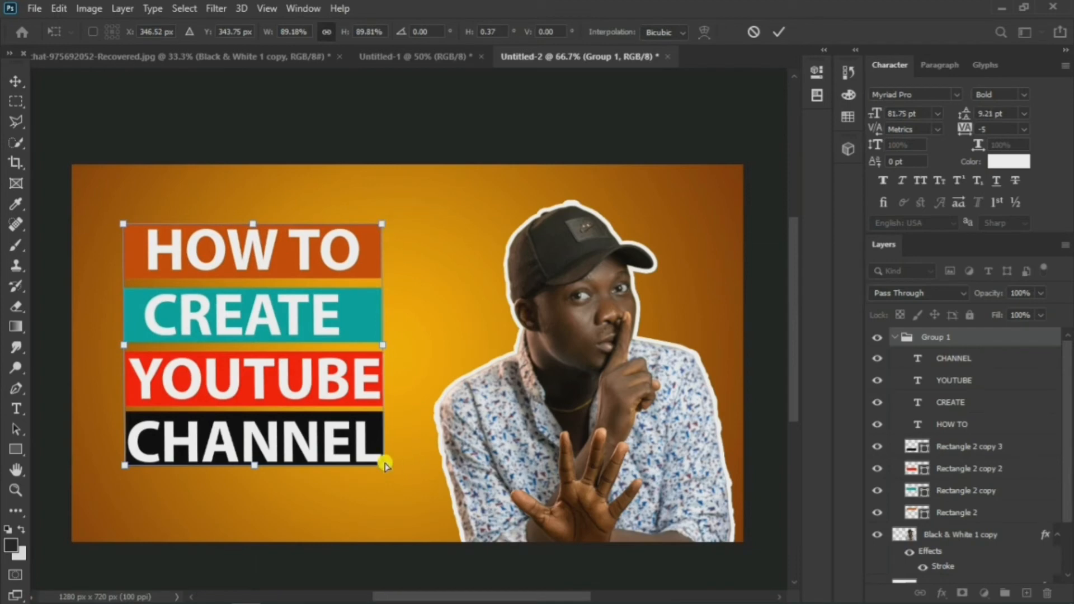
left_click_drag(385, 466, 425, 418)
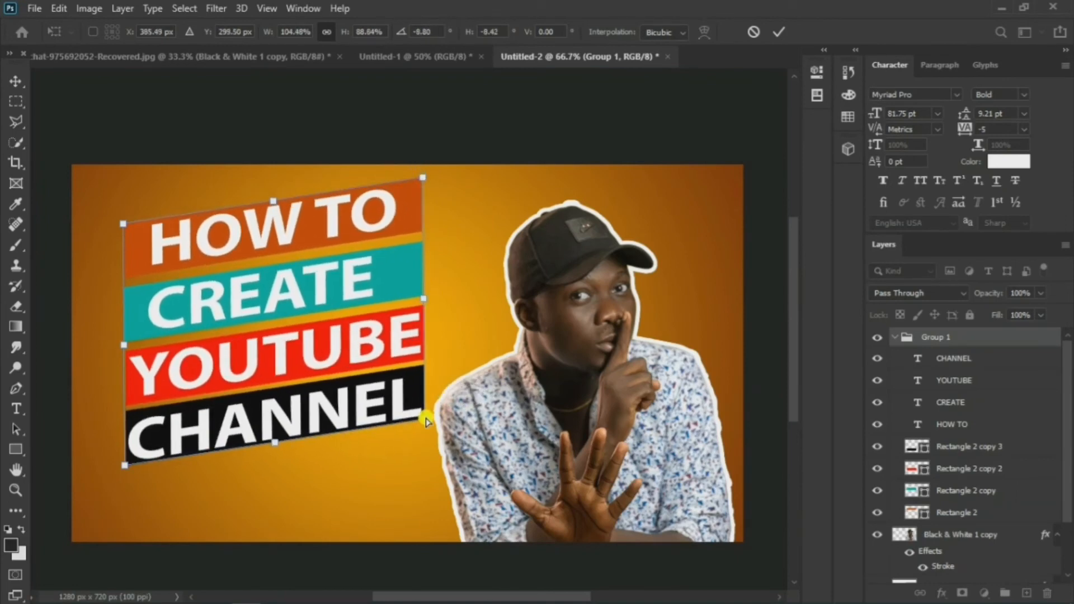
left_click(780, 33)
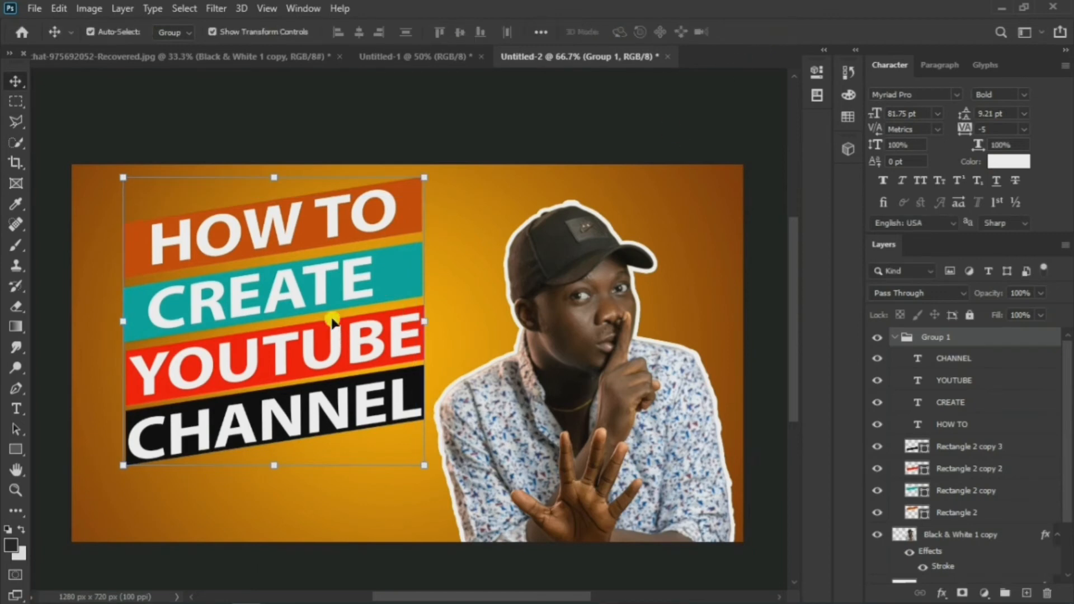
left_click_drag(385, 282, 376, 302)
left_click(592, 114)
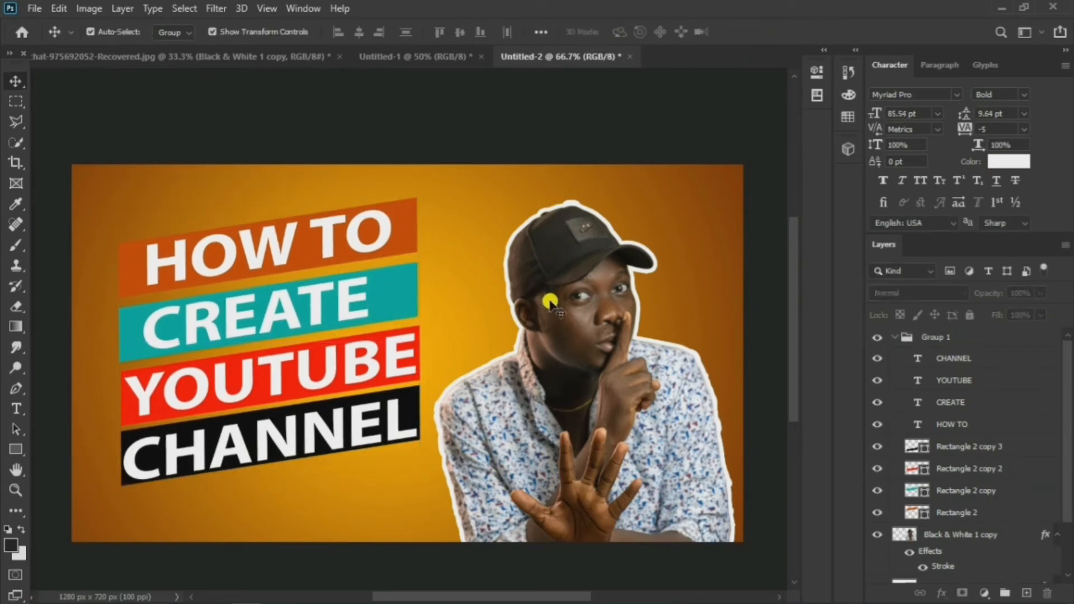
- Hide the layer effects of the full-canvas background rectangle, Rectangle 1, and deselect it
left_click(496, 237)
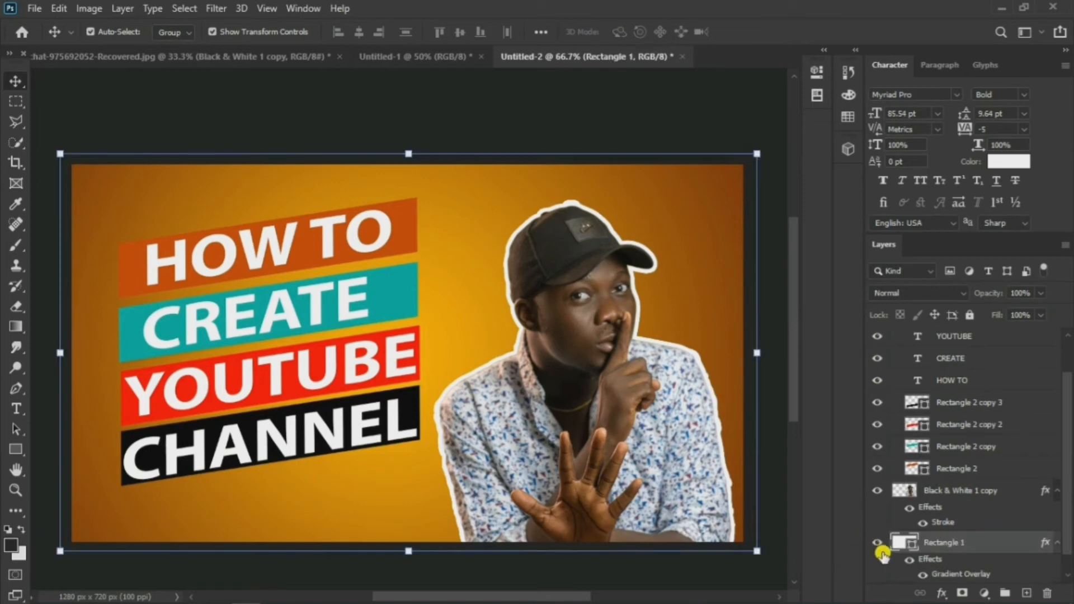
left_click(909, 559)
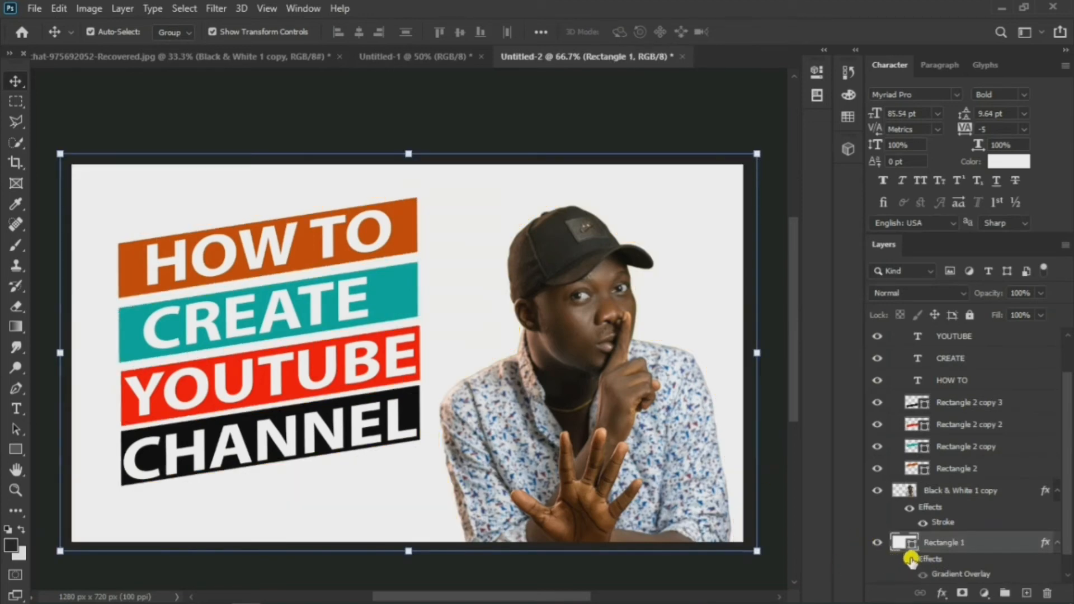
left_click(606, 100)
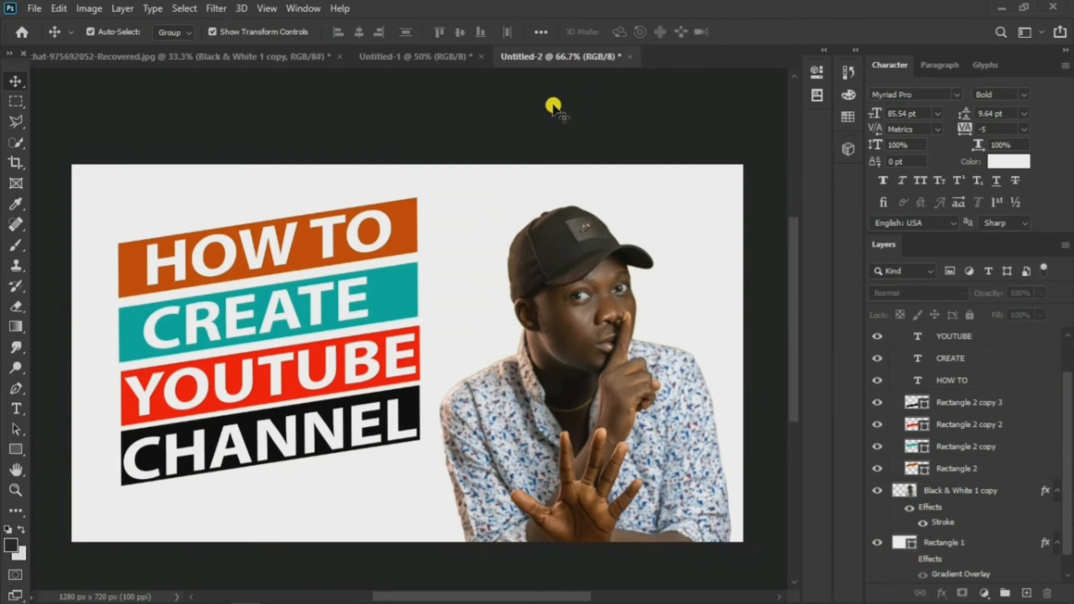
- Move the slanted title group slightly further left, away from the man, and deselect it
left_click_drag(395, 306, 383, 303)
left_click(557, 85)
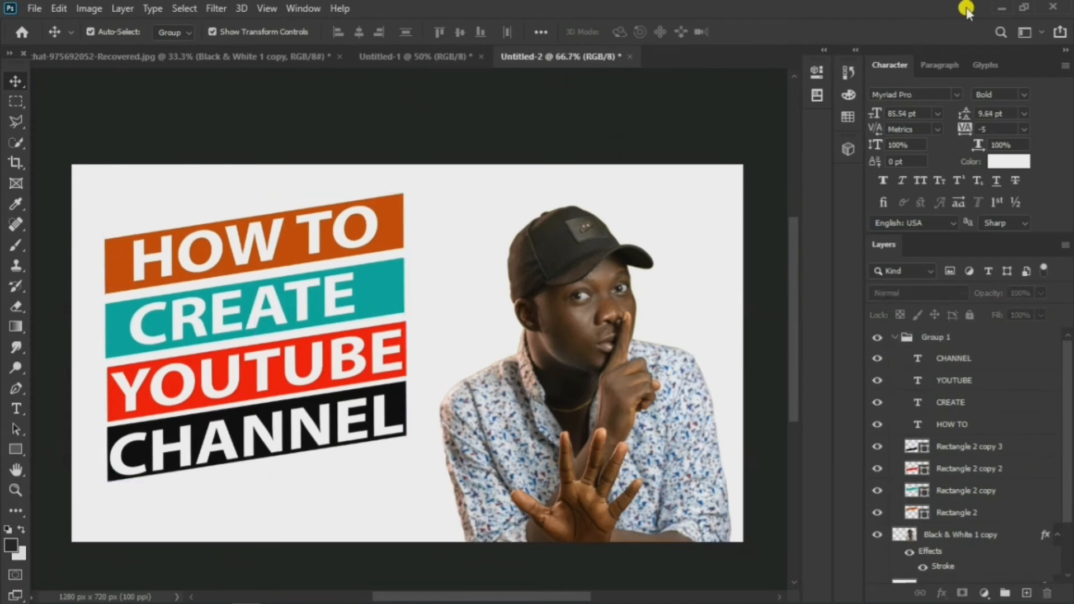
left_click(399, 59)
left_click(558, 58)
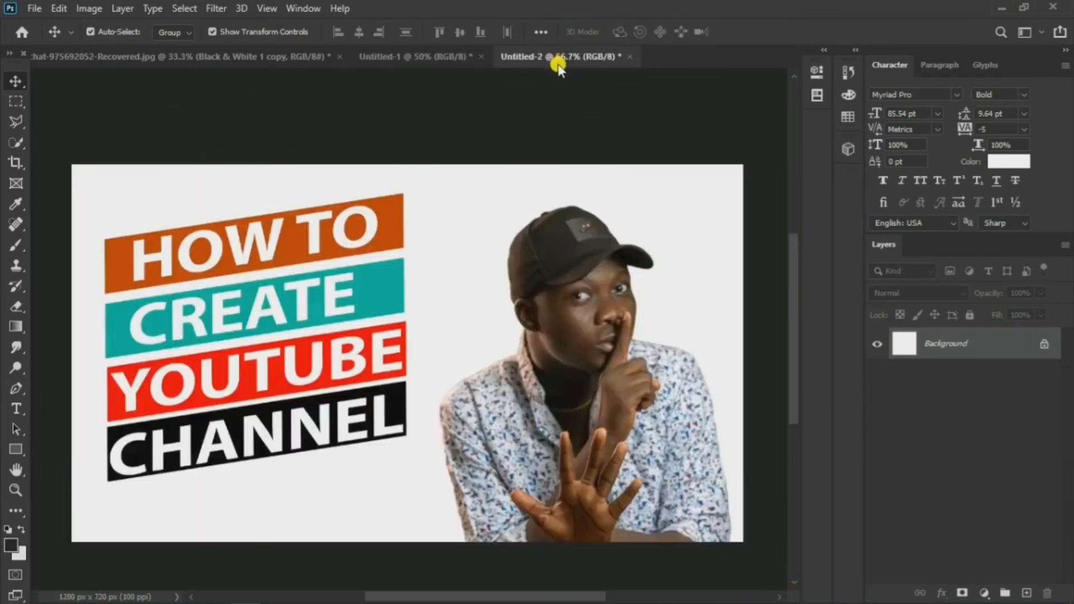
- Place the free YouTube logo image from the desktop into the Untitled-2 document
left_click(996, 9)
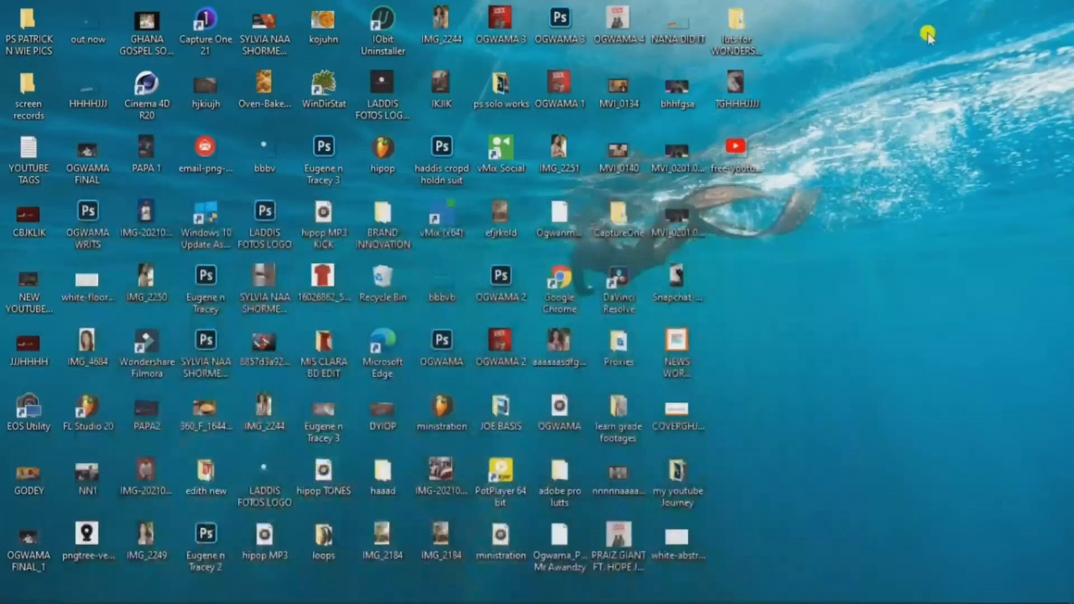
left_click(730, 158)
left_click_drag(730, 158, 320, 495)
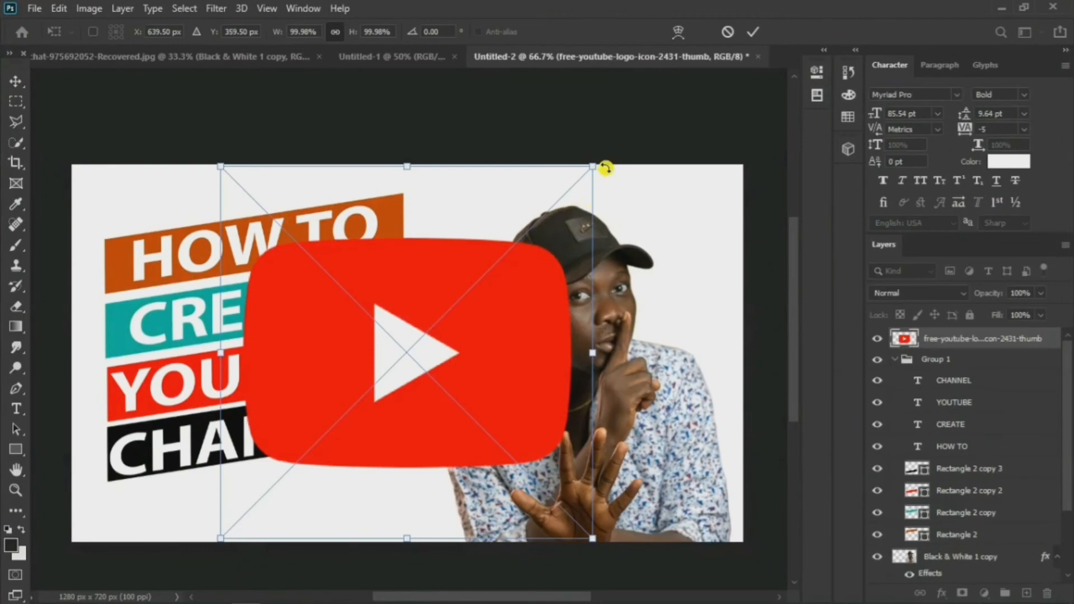
- Scale the YouTube logo down to about 33.67%, position it below the CHANNEL bar and commit the placement
left_click_drag(595, 166, 388, 371)
left_click_drag(356, 466, 390, 465)
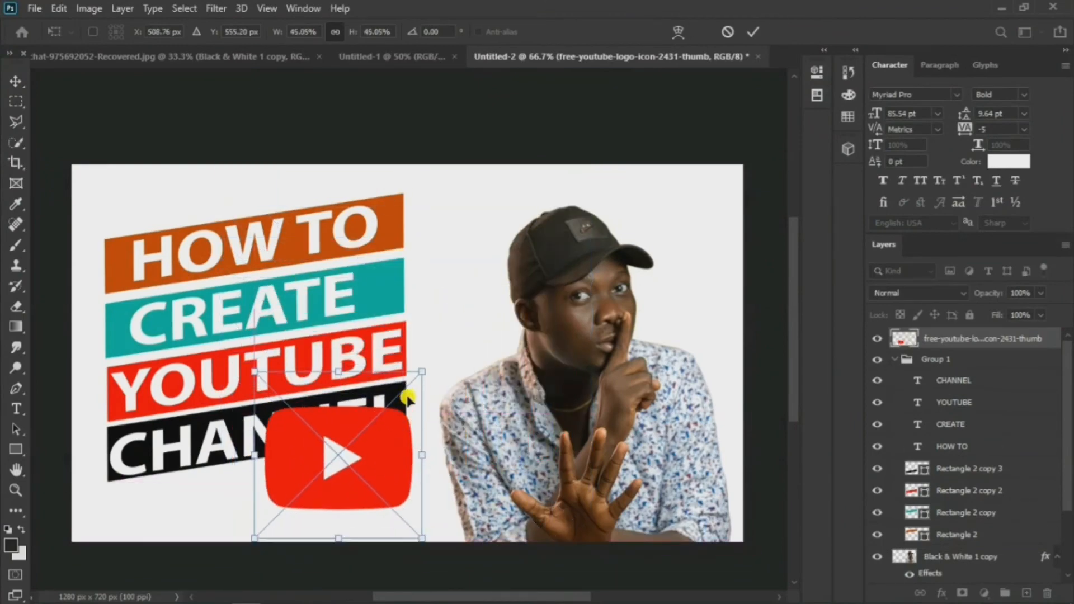
left_click_drag(421, 374, 385, 420)
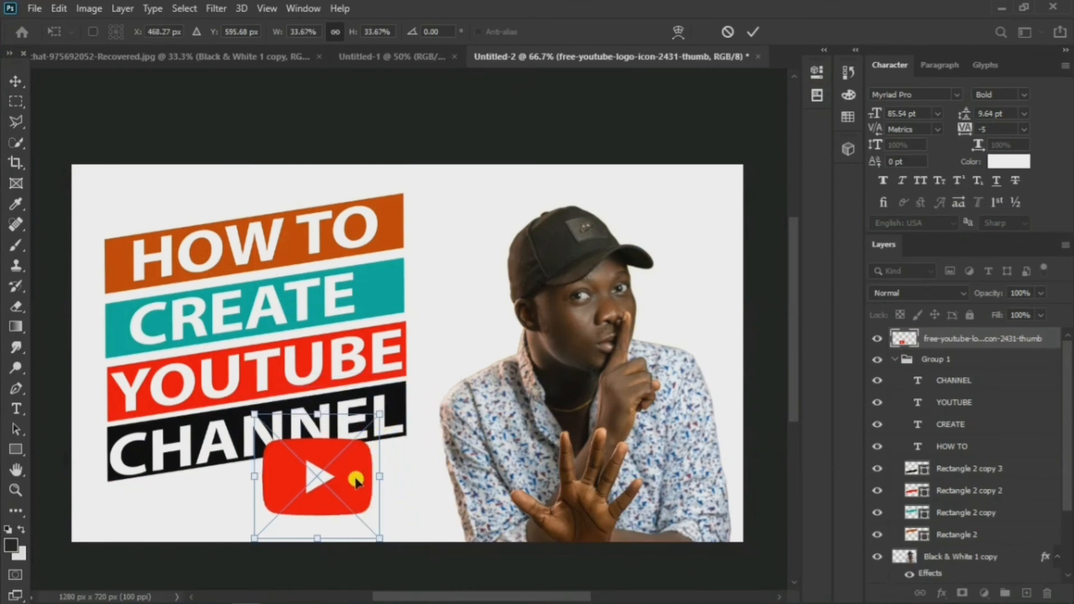
left_click_drag(360, 482, 378, 503)
left_click(760, 29)
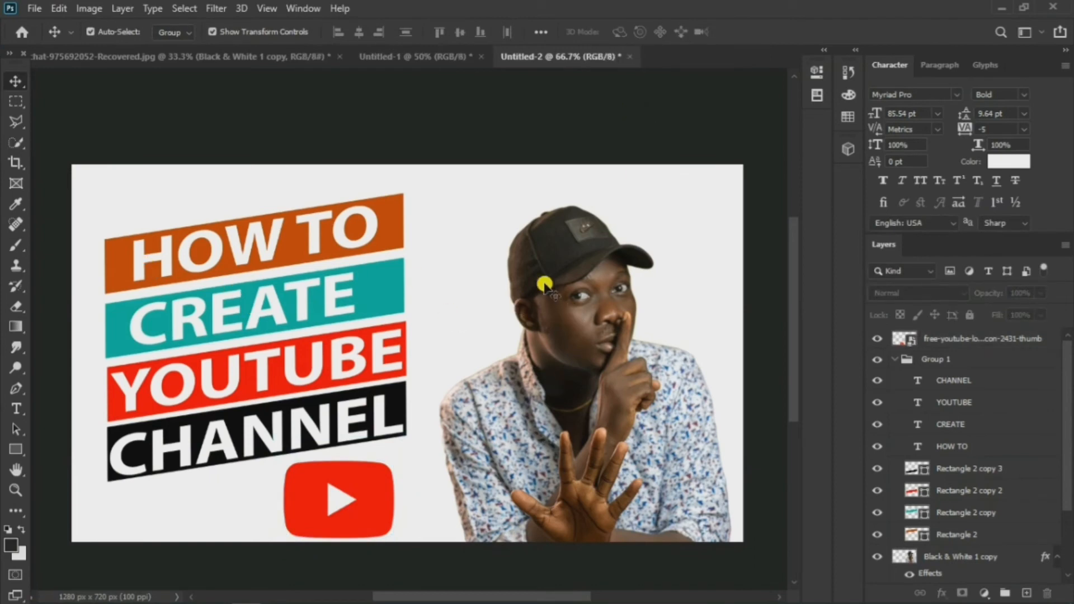
- Draw a rectangle about 570 × 1080 px down the middle of the canvas, directly above the background rectangle layer
left_click(472, 220)
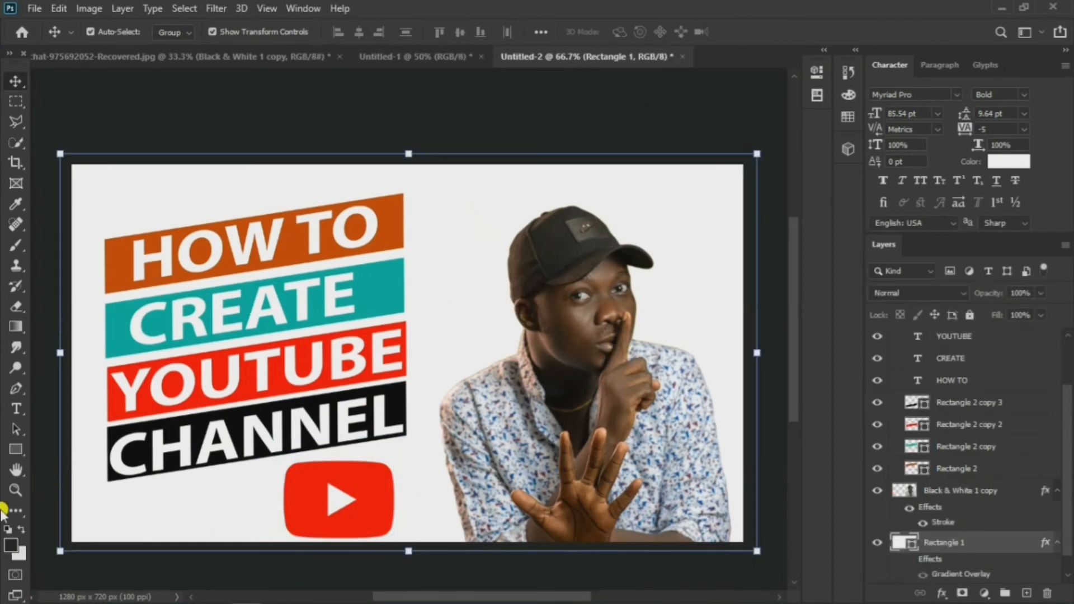
left_click(22, 446)
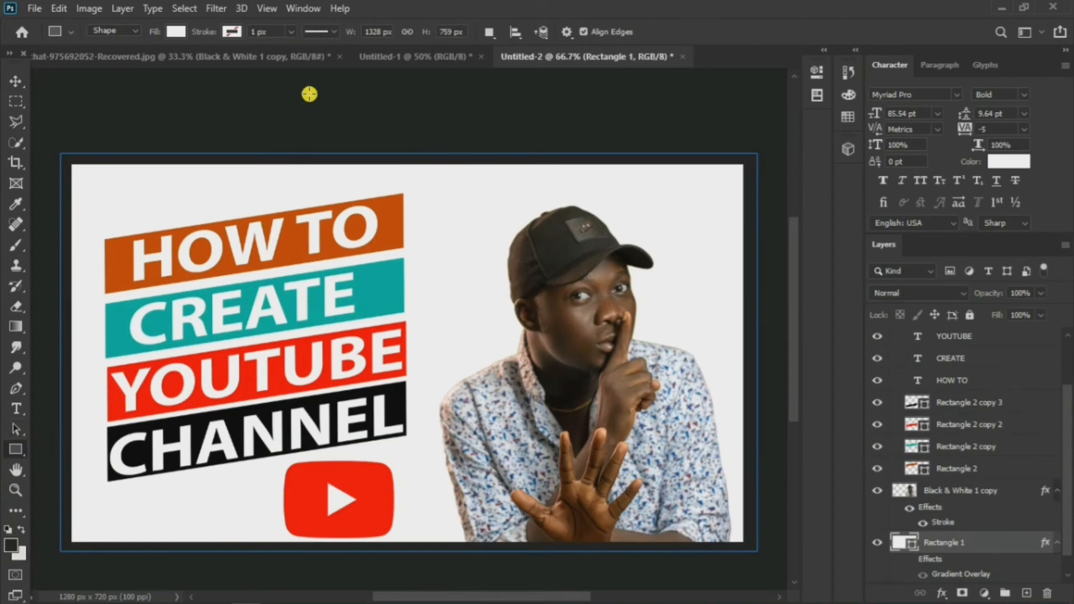
left_click_drag(309, 94, 610, 584)
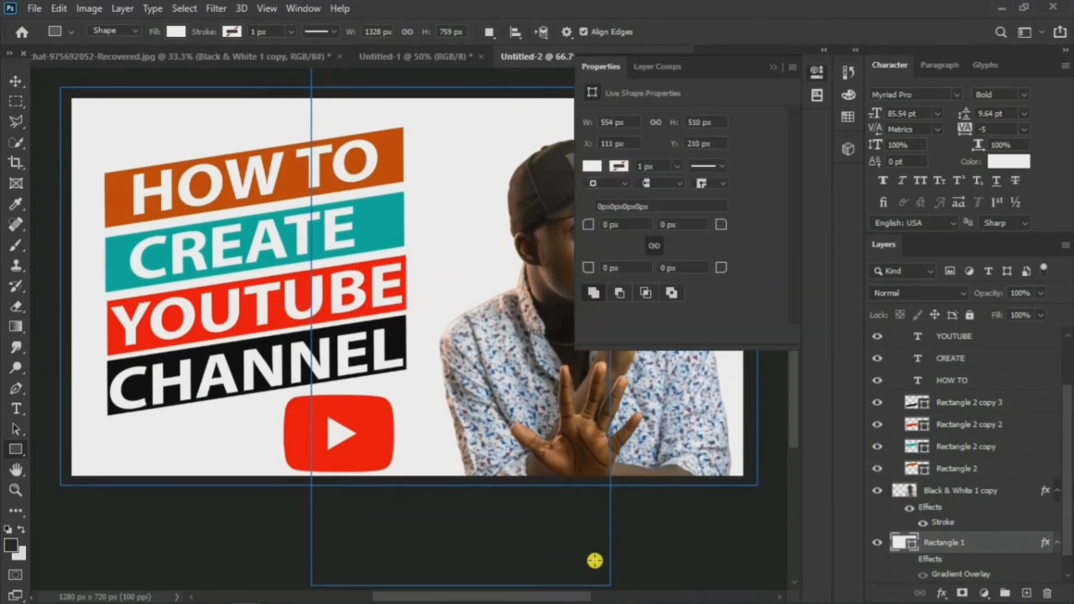
left_click(774, 68)
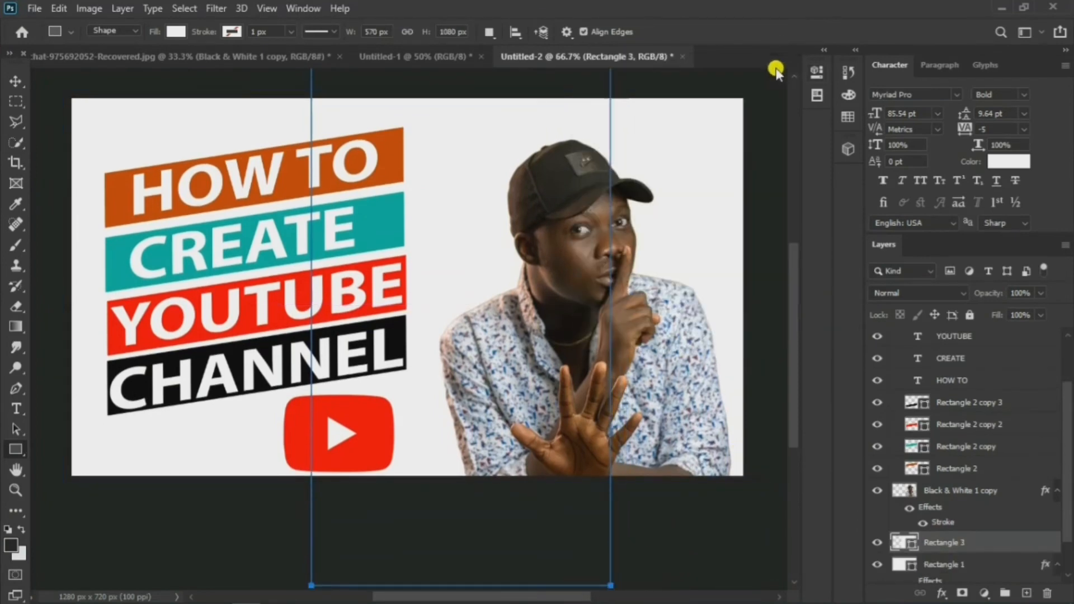
- Fill the tall rectangle behind the man with blue 00a1dd
double_click(915, 546)
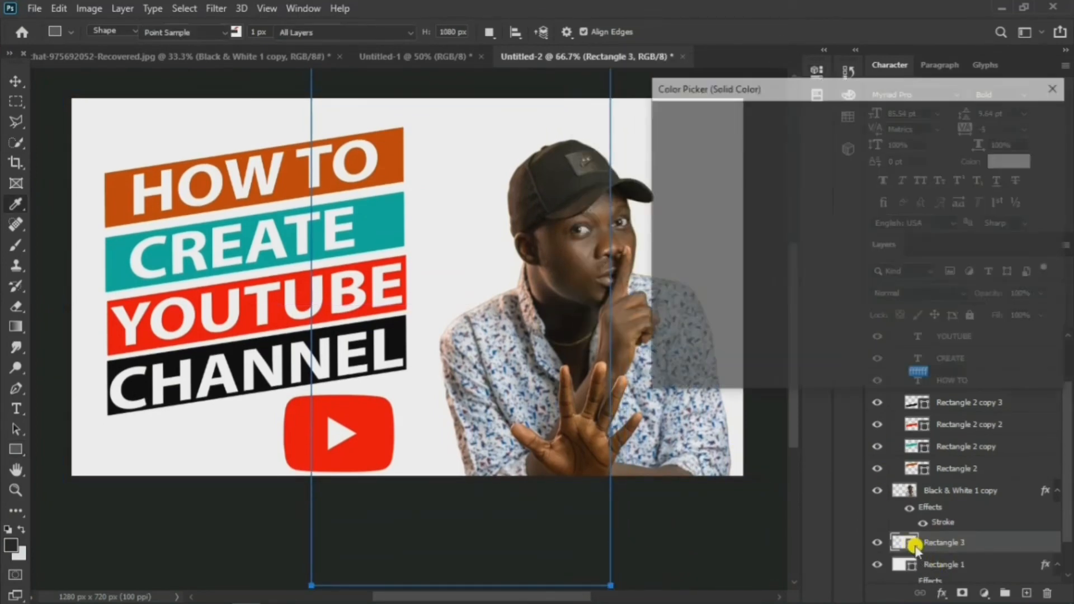
left_click_drag(745, 246, 901, 151)
left_click(879, 244)
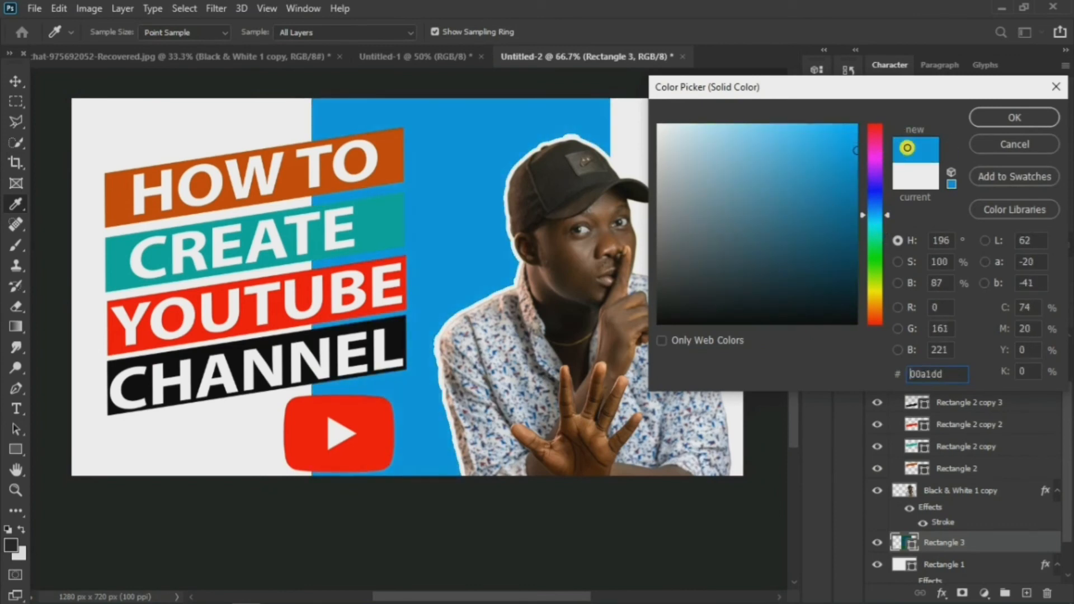
left_click(1014, 117)
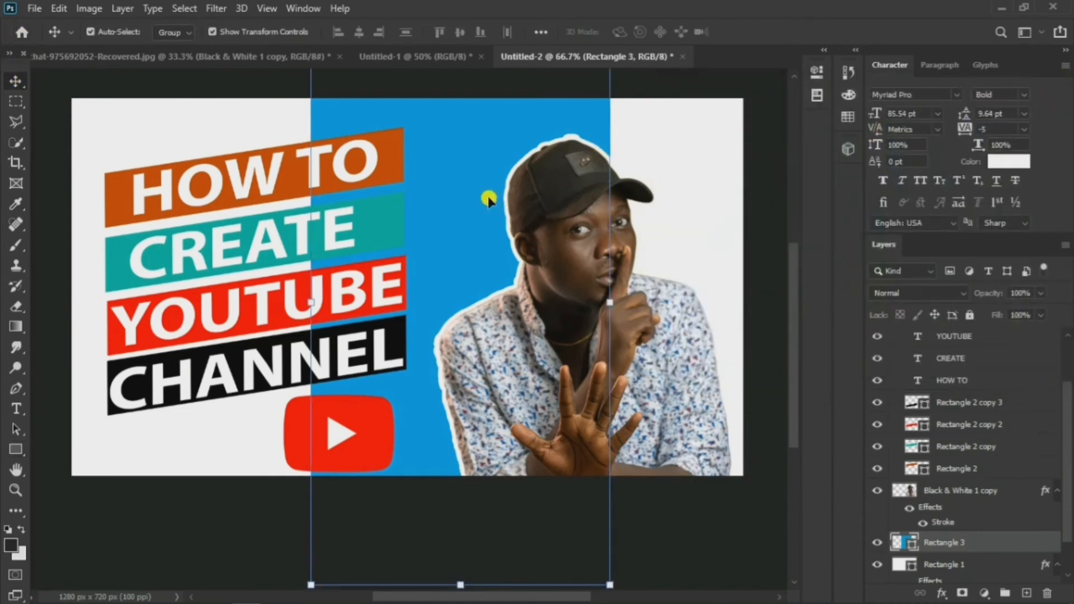
- Move the blue rectangle behind the man to the canvas's right edge, rotate it to -21.76° and commit the transform
left_click_drag(487, 204, 671, 146)
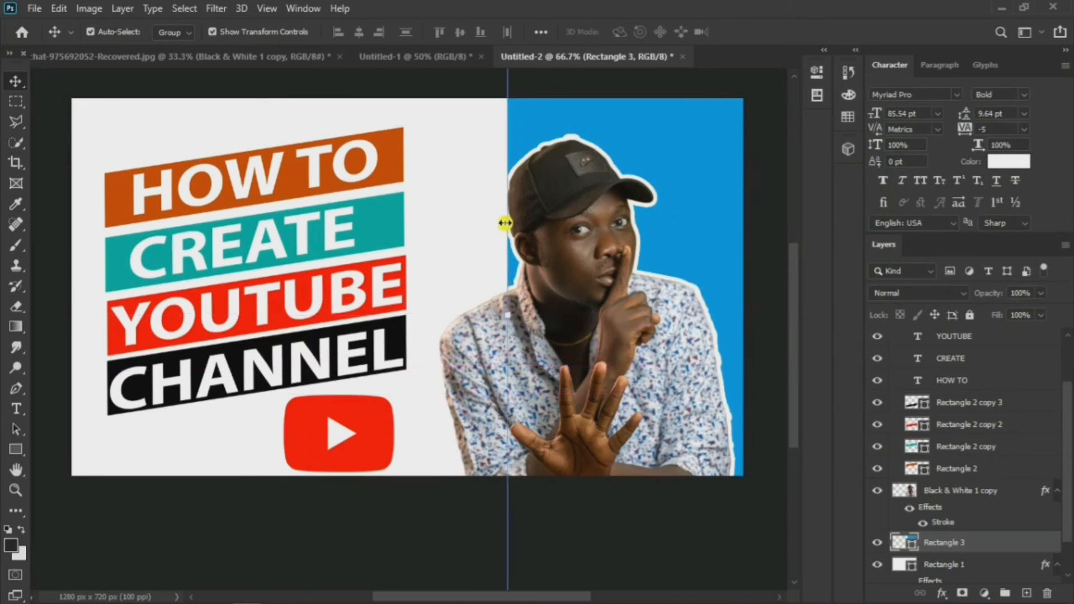
key("ctrl+t")
left_click_drag(479, 307, 486, 378)
left_click_drag(679, 202, 707, 133)
left_click(779, 32)
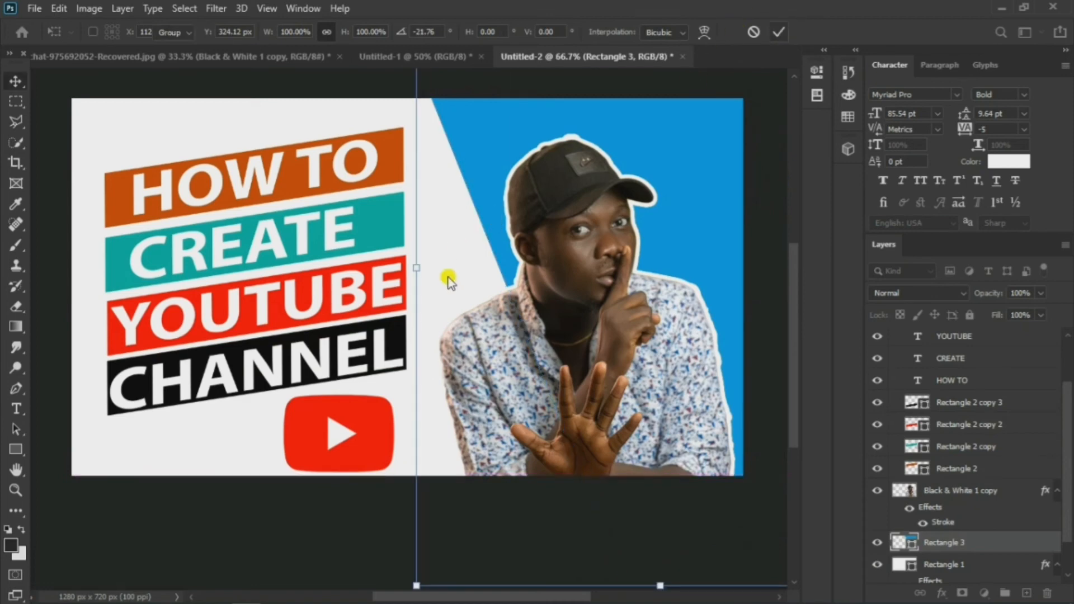
- Move the YouTube logo slightly up and right, closer under the end of the CHANNEL bar
left_click_drag(361, 423, 377, 412)
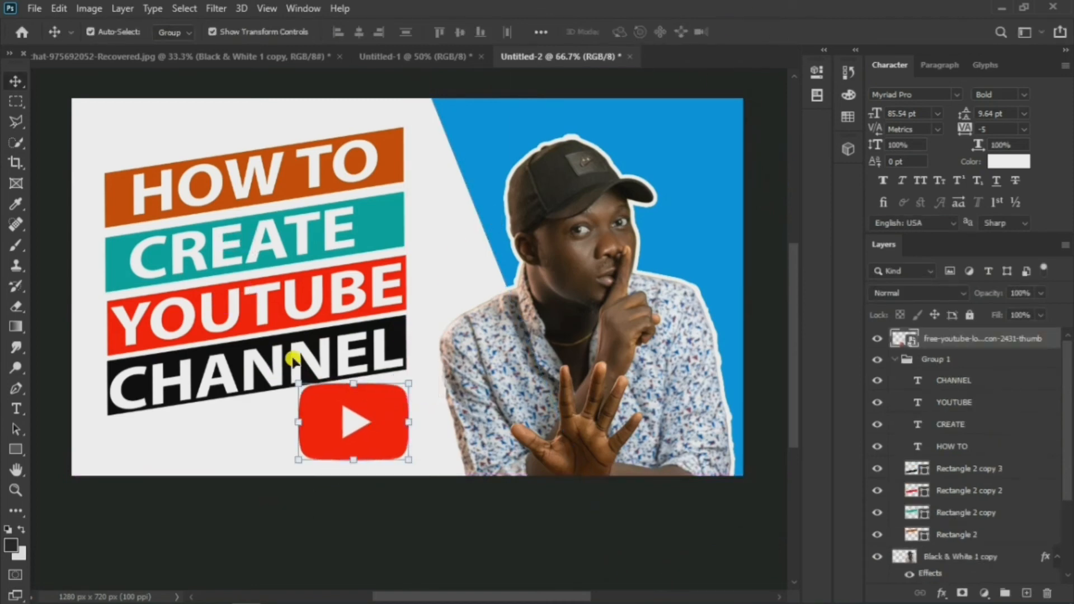
left_click(17, 492)
left_click(389, 305, "alt")
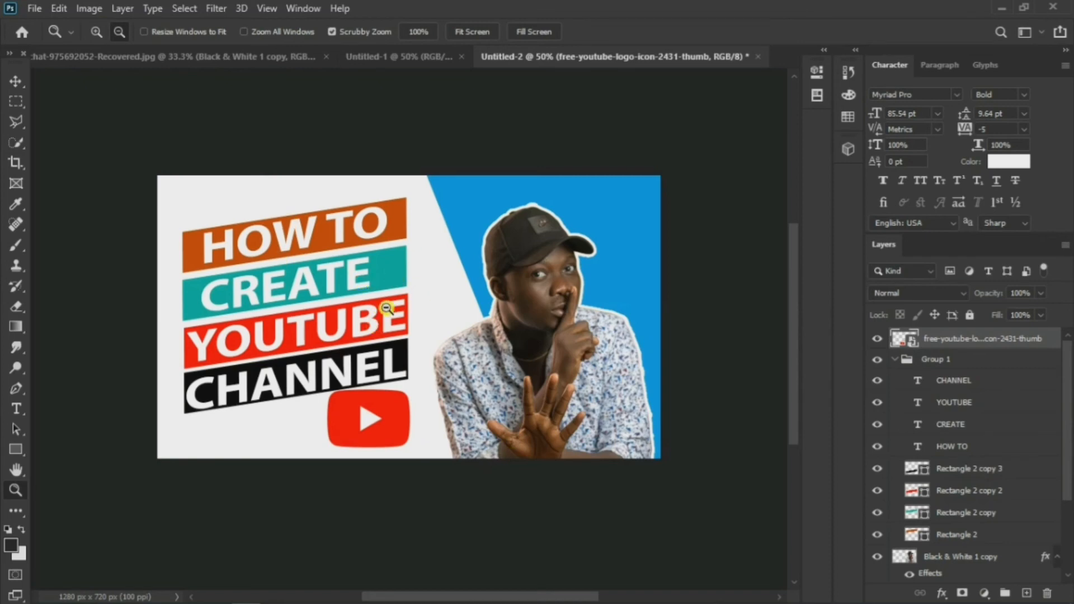
- Add the white text "A" in Myriad Pro Bold 85.54 pt and place it after CREATE on the teal bar
left_click(17, 409)
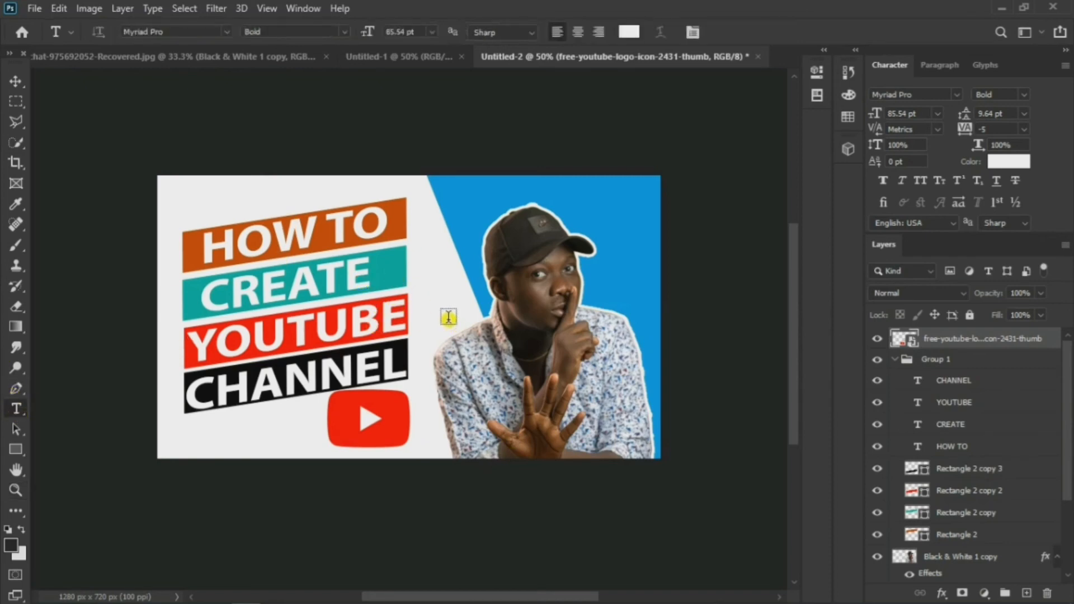
left_click(394, 276)
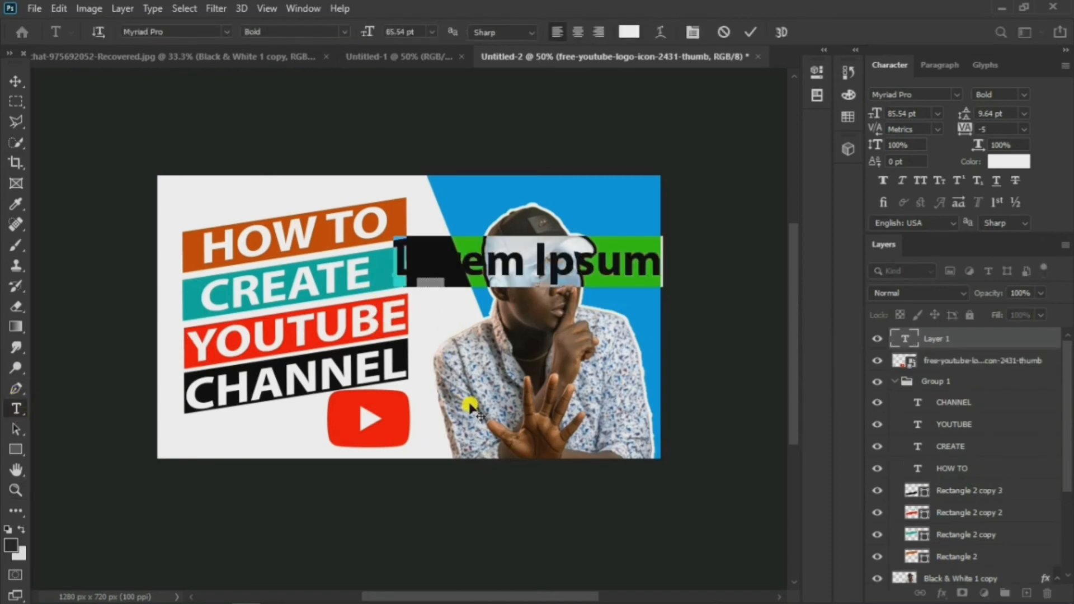
key("BackSpace")
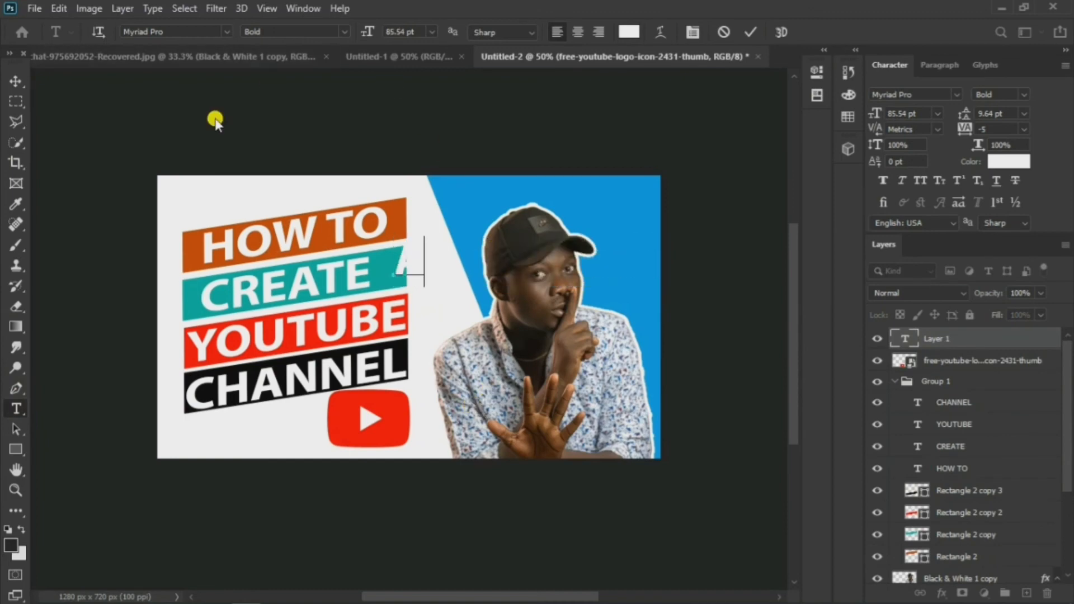
left_click(12, 81)
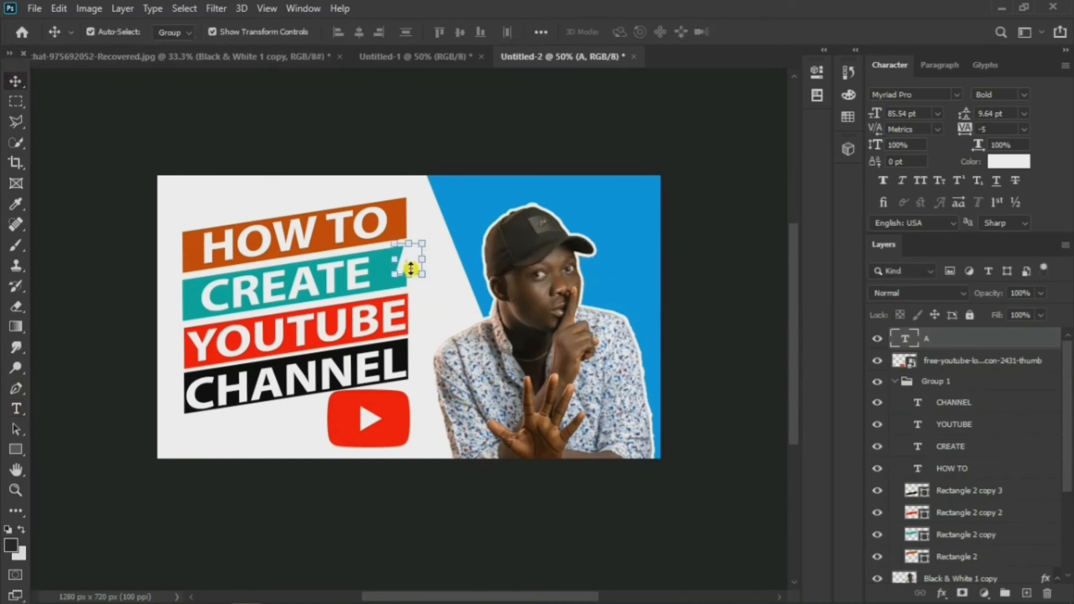
left_click_drag(412, 263, 396, 273)
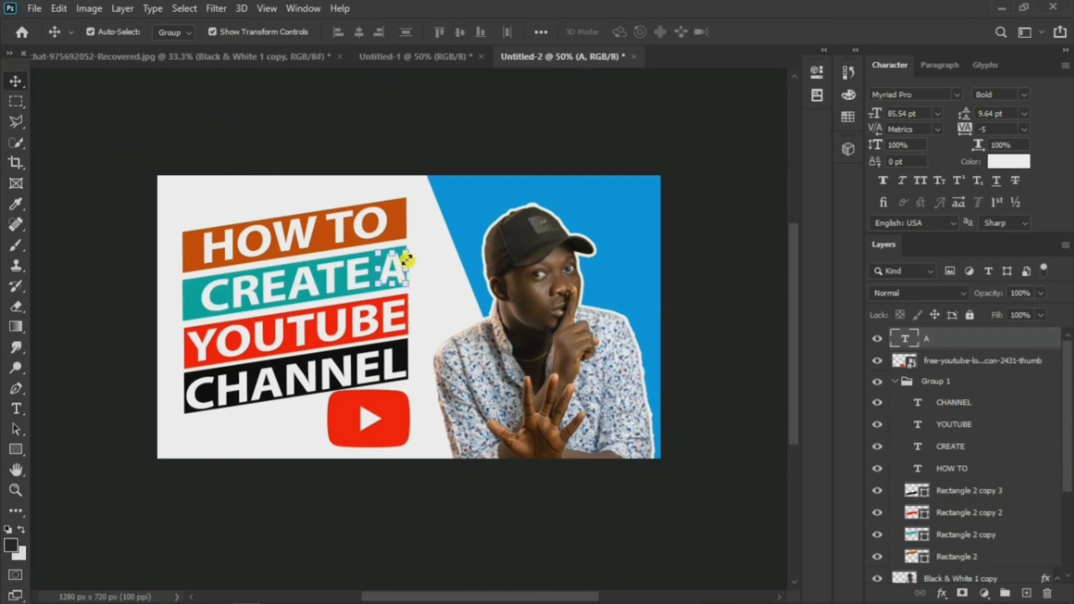
- Scale the letter A to about 60%, skew it vertically by -9.06°, commit, and align it with CREATE inside the teal bar
left_click_drag(410, 247, 396, 267)
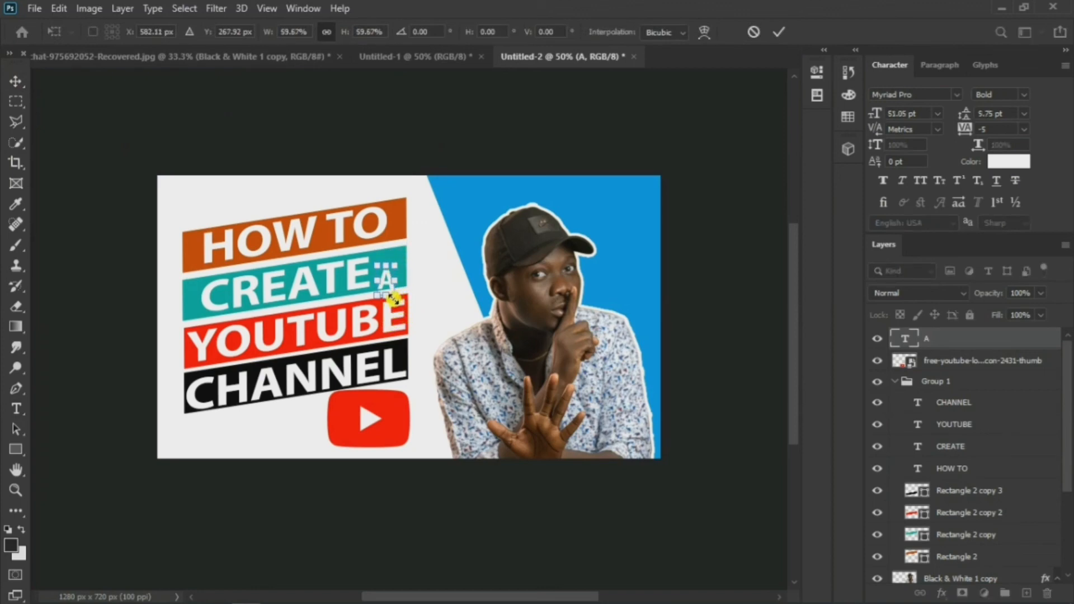
left_click_drag(396, 296, 396, 290)
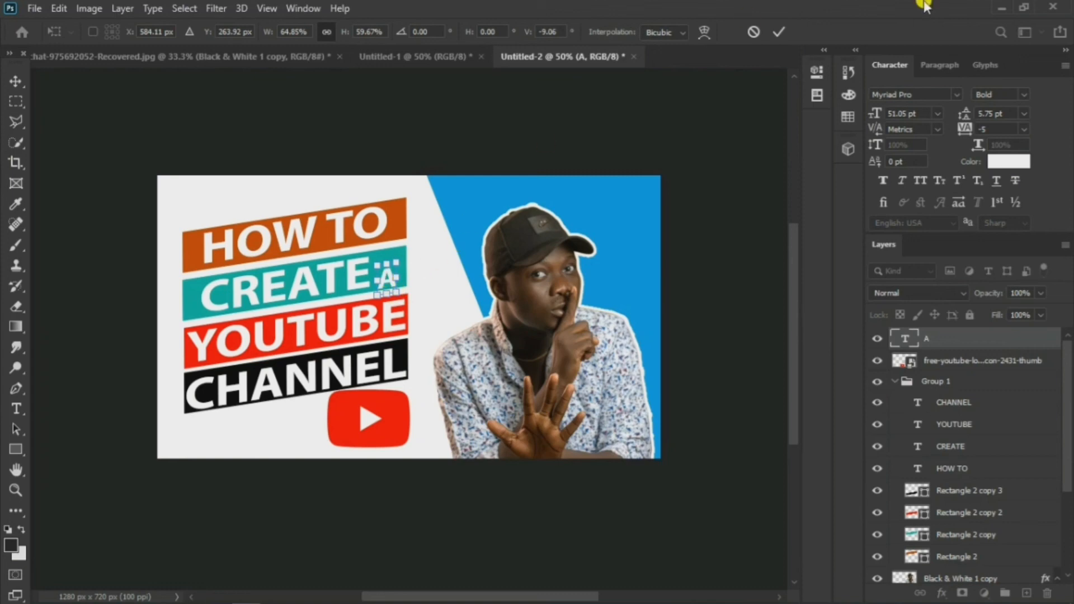
left_click(779, 32)
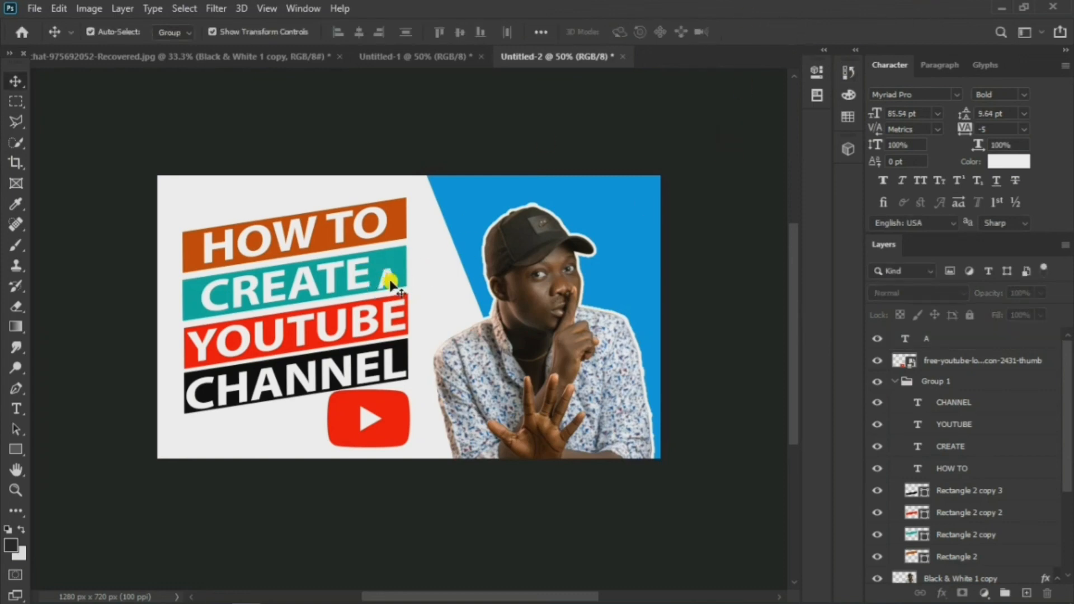
left_click_drag(390, 279, 390, 271)
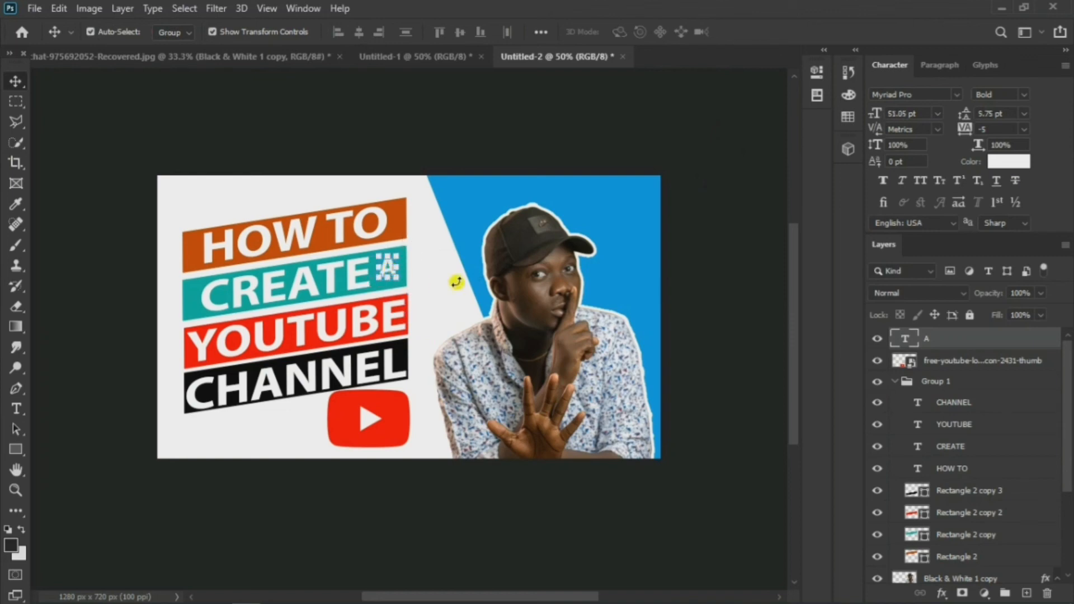
left_click(688, 165)
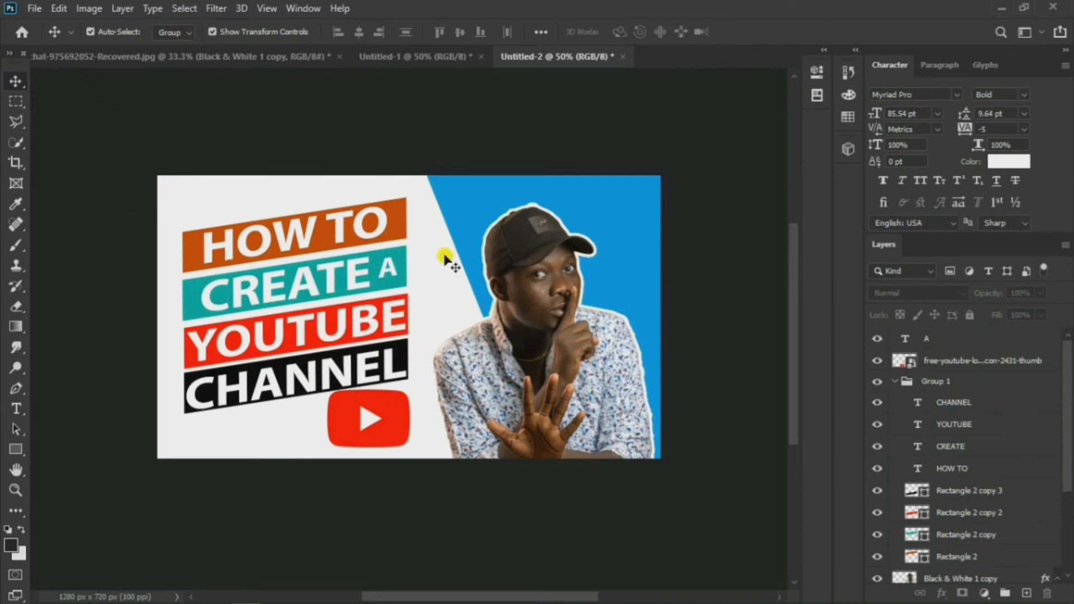
- Save the thumbnail as a PNG named "YOUTUBE T" in the my youtube Journey folder with the large file size option
left_click(34, 8)
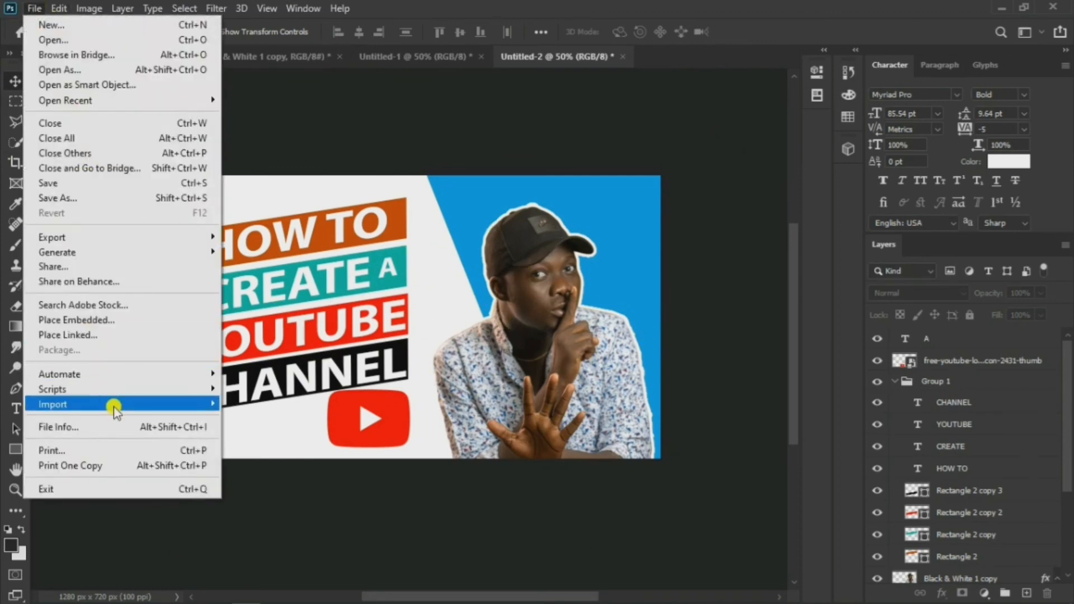
left_click(102, 201)
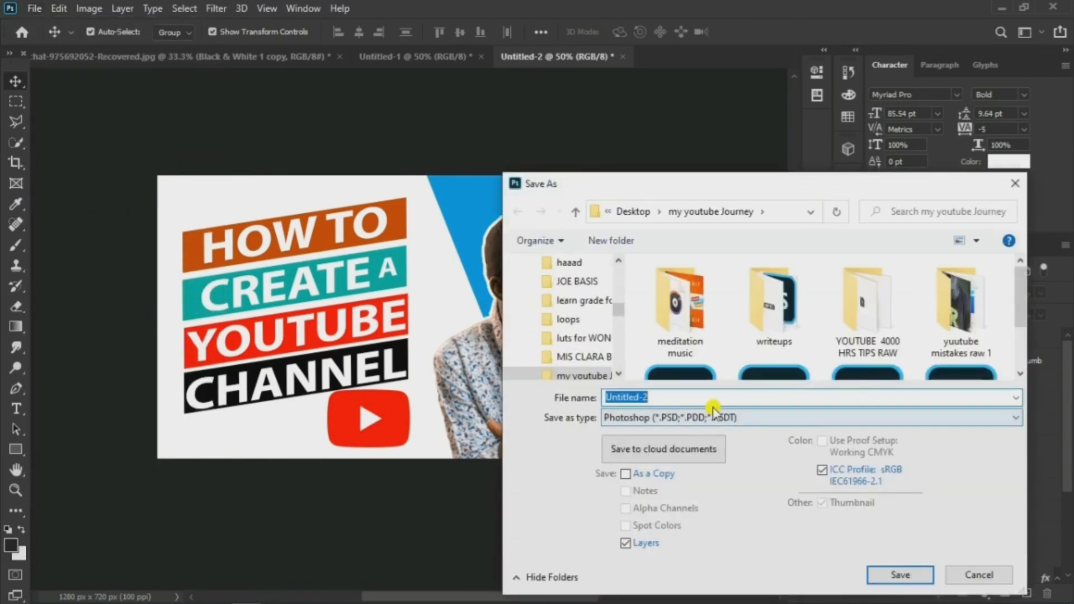
left_click(741, 418)
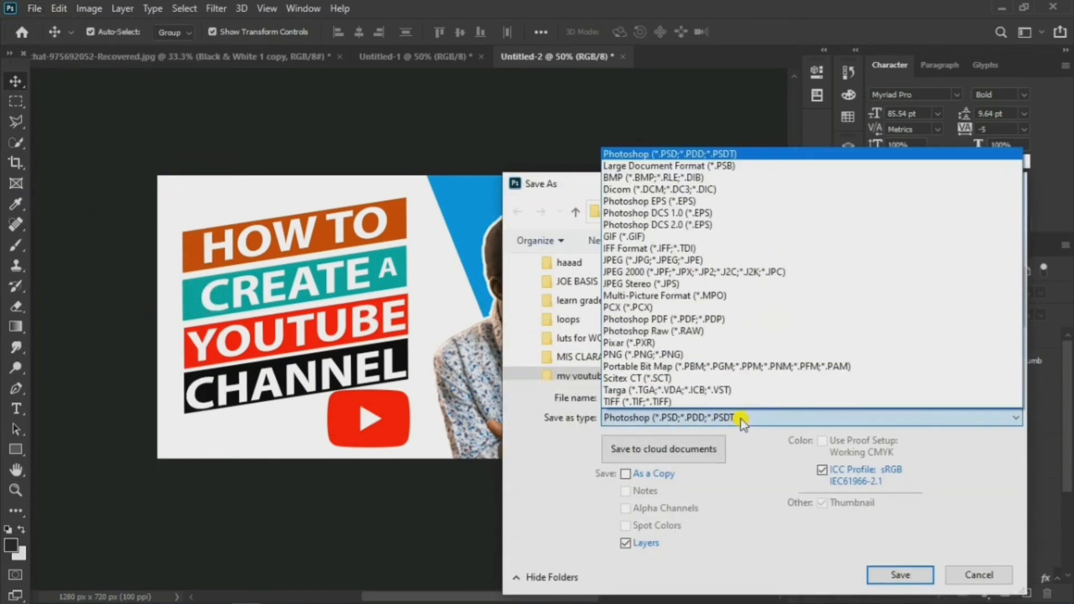
left_click(669, 356)
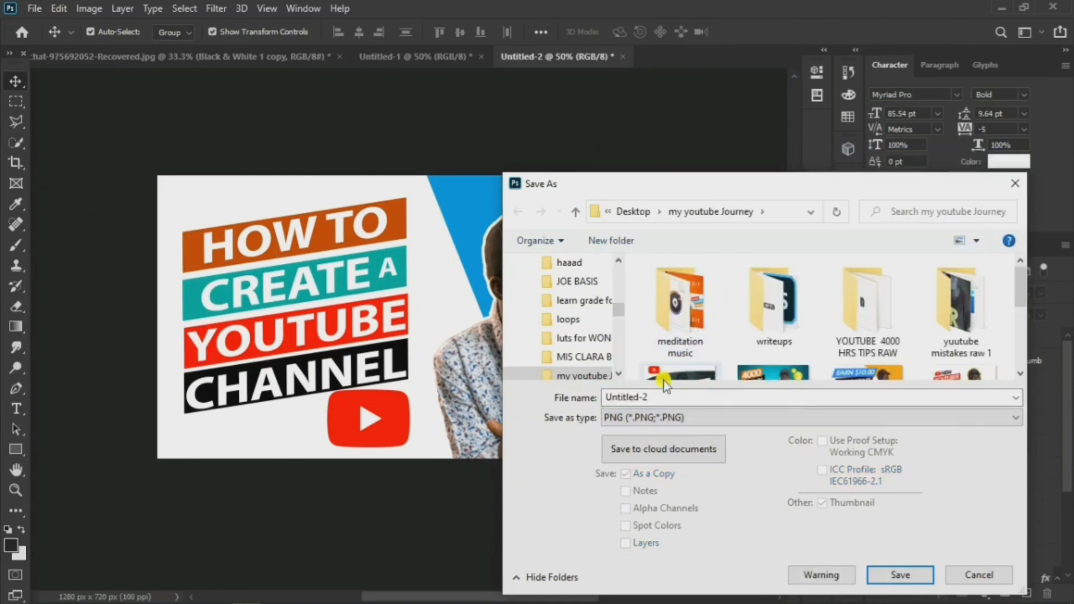
left_click(692, 402)
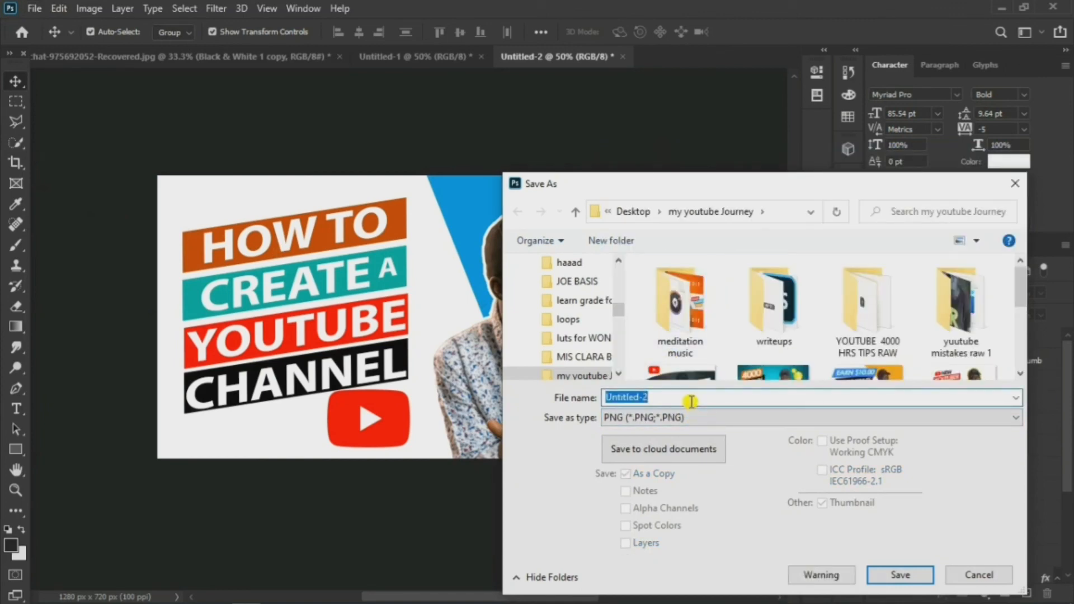
type("YOUTUBE")
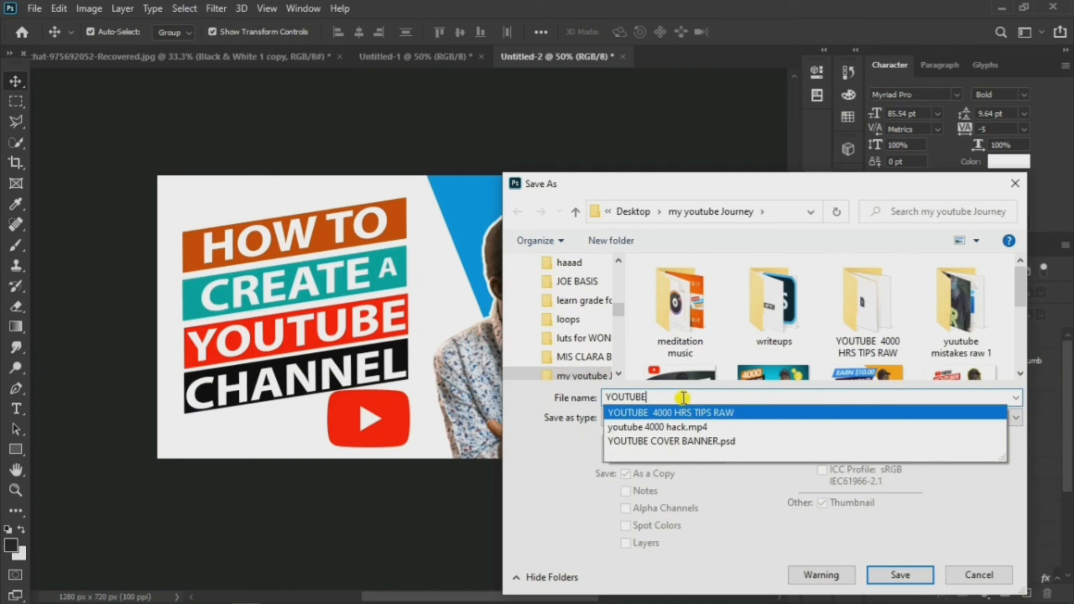
type("T")
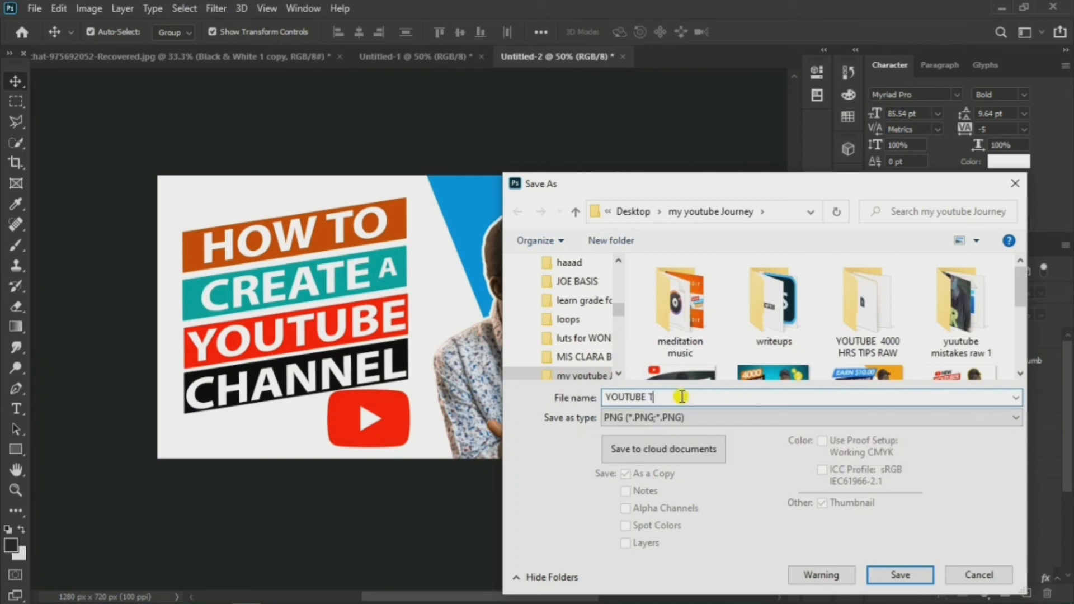
left_click(901, 576)
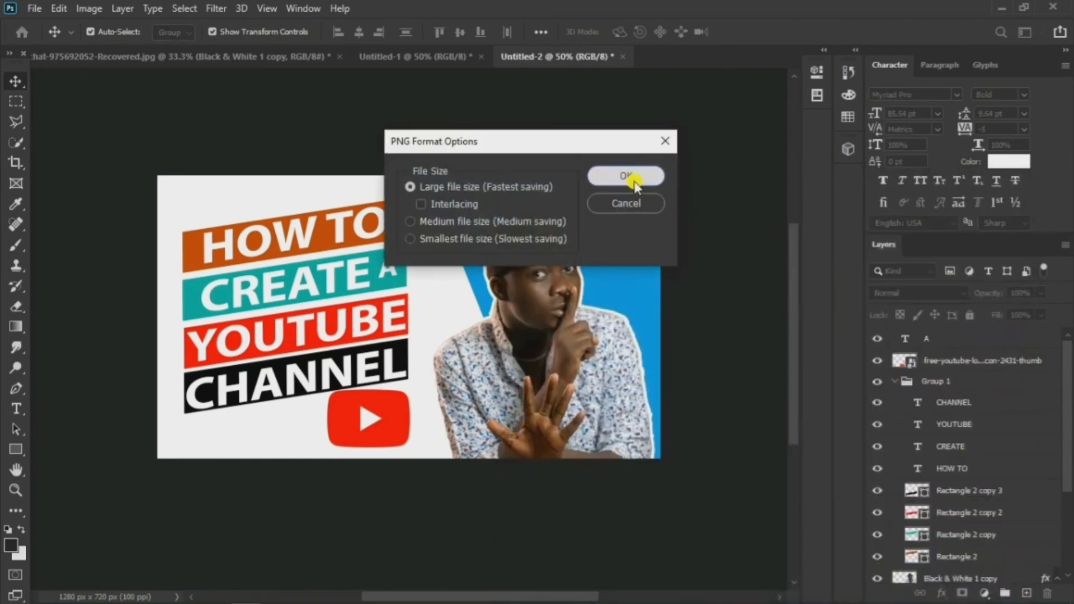
left_click(625, 177)
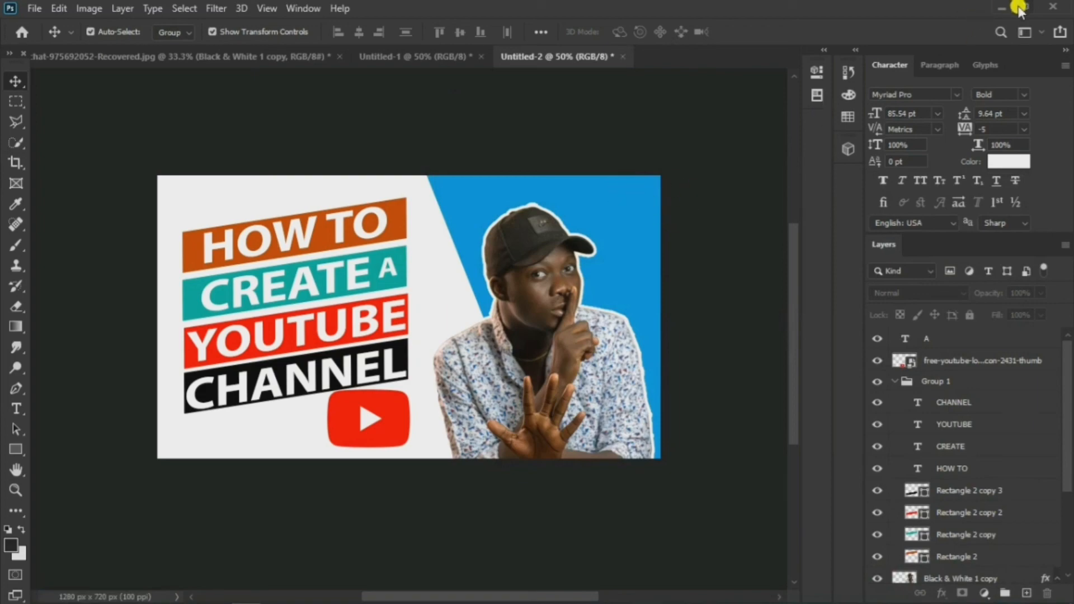
- Switch to the desktop, open the my youtube Journey folder and view the saved YOUTUBE T image
left_click(999, 10)
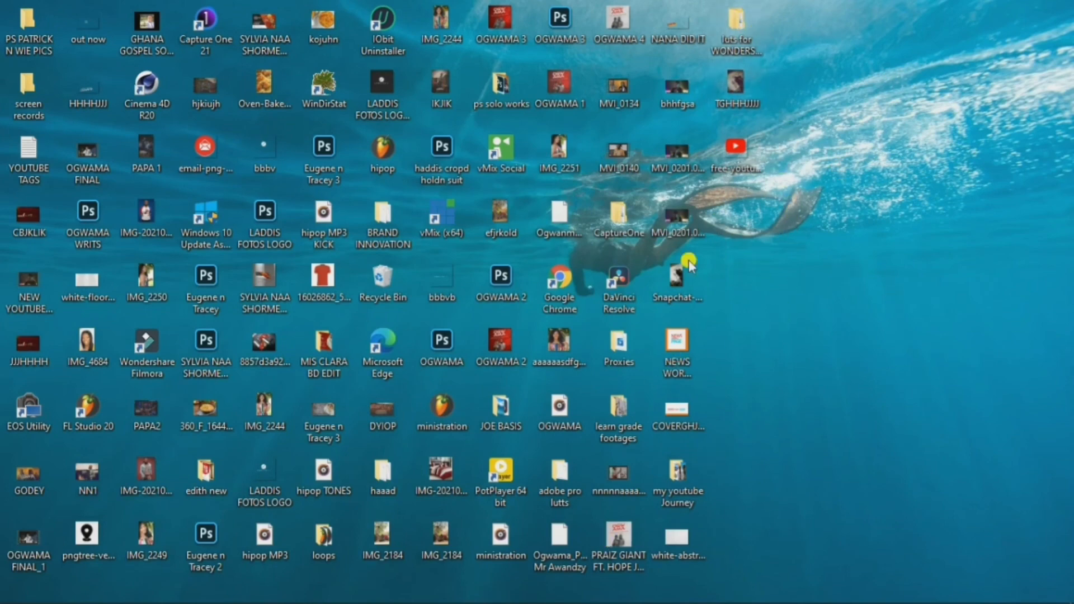
double_click(671, 474)
scroll(704, 357, "down", 2)
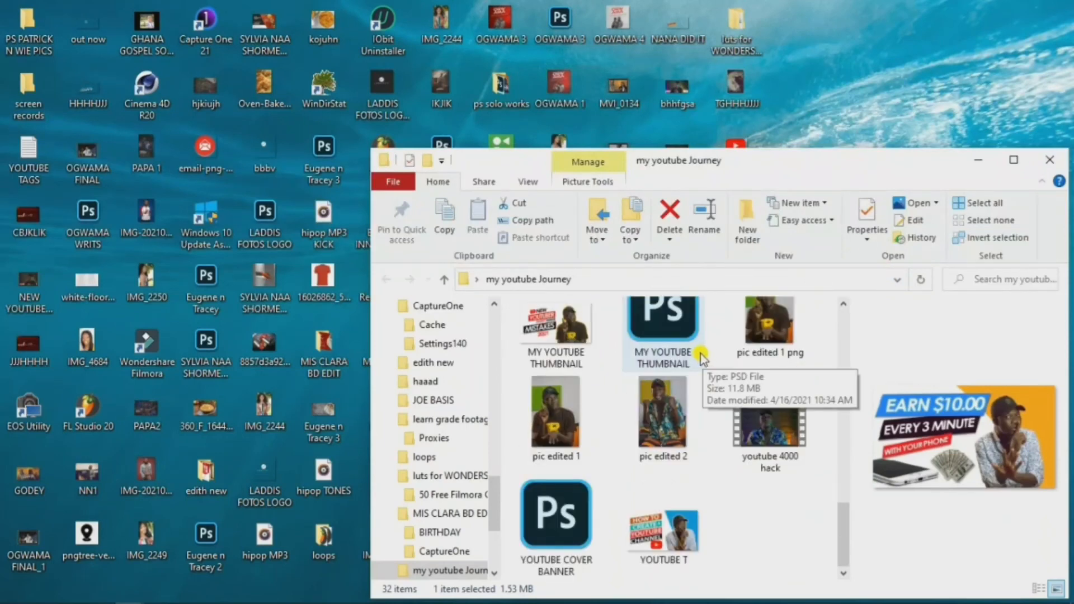
left_click(686, 535)
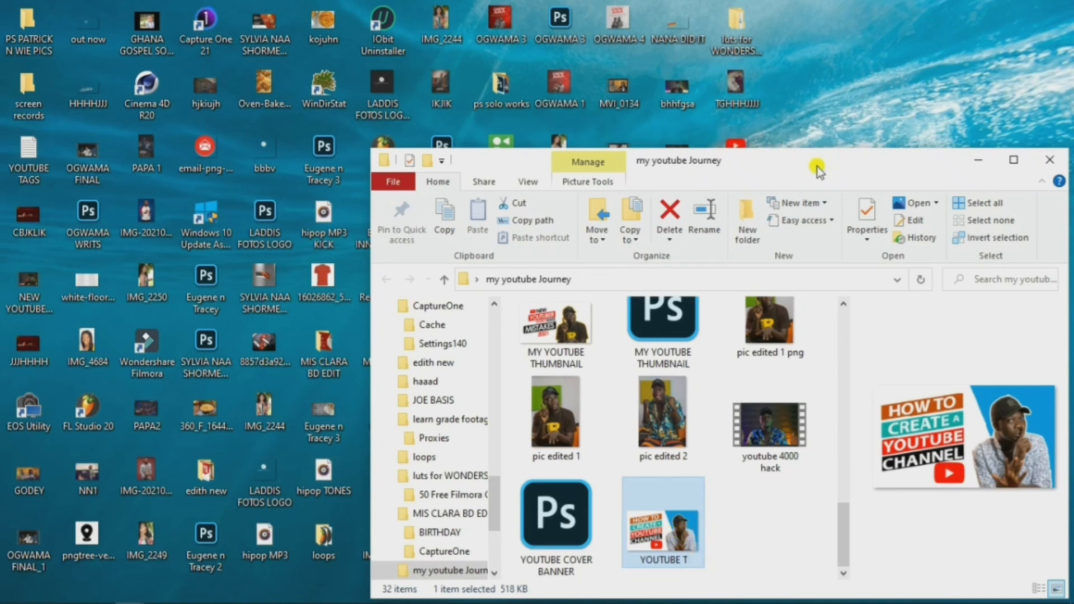
left_click_drag(817, 167, 613, 69)
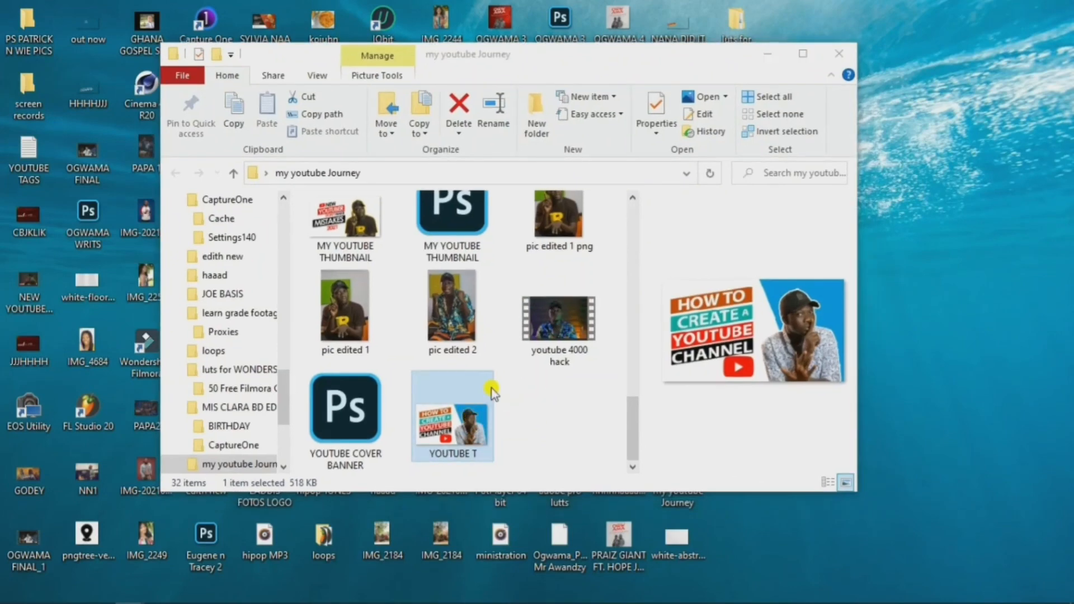
double_click(488, 394)
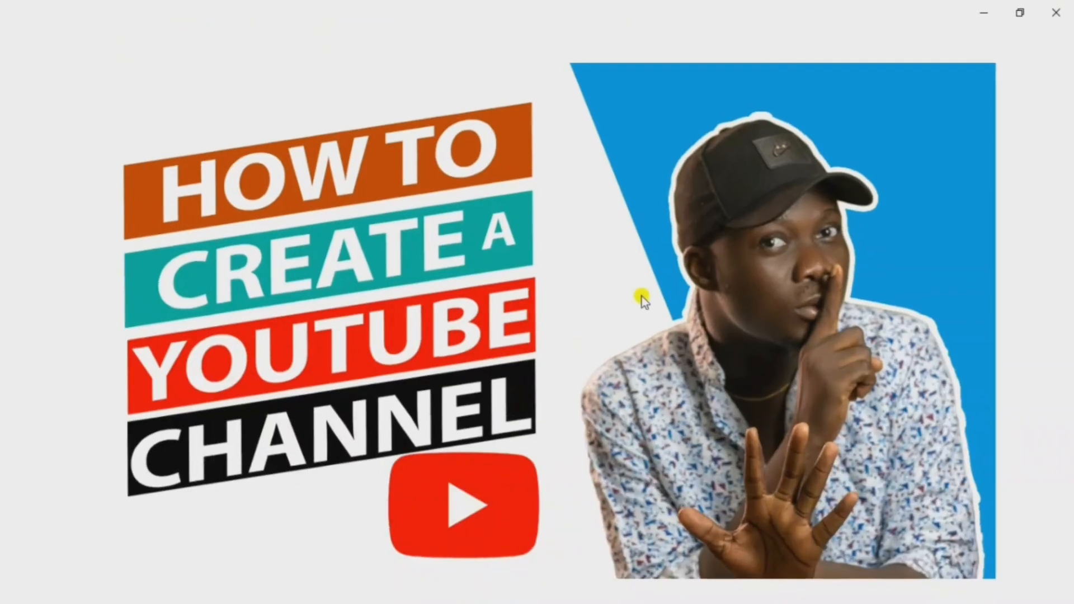